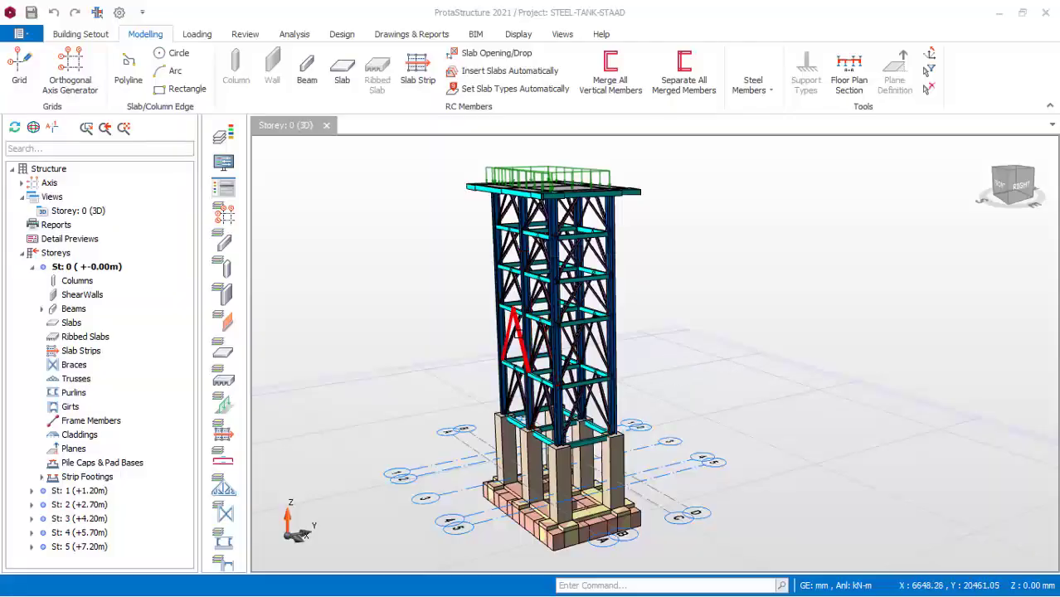
pyautogui.scroll(2, 663, 442)
pyautogui.scroll(-1, 721, 448)
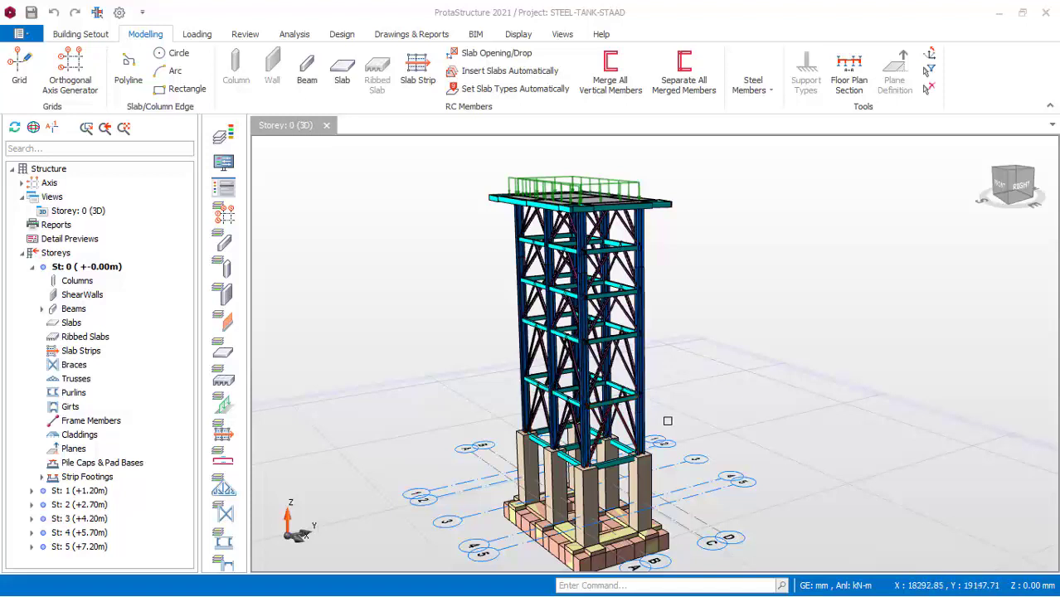
pyautogui.scroll(1, 689, 446)
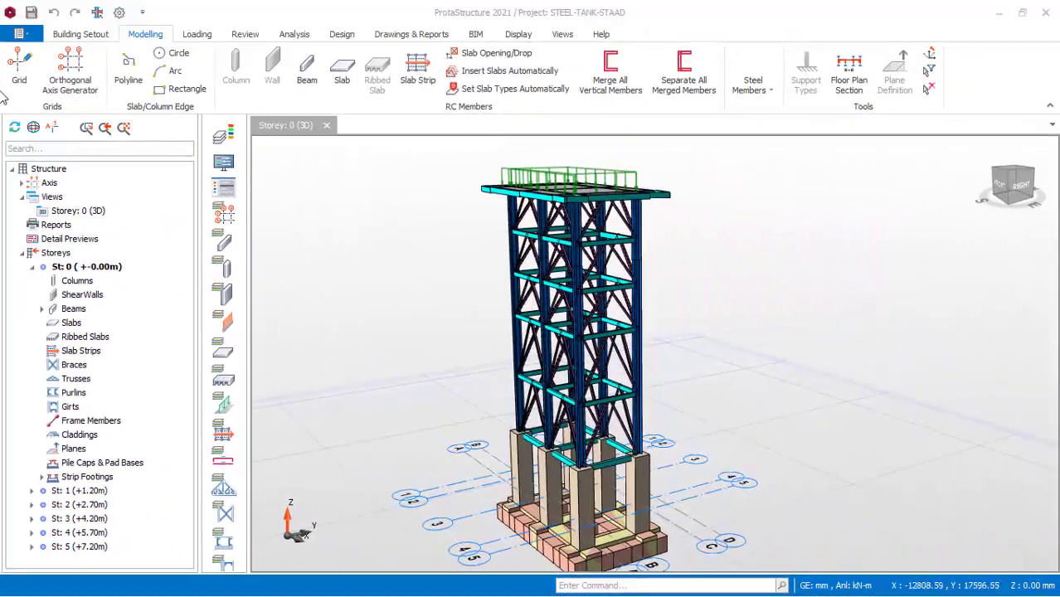
# Create a new project with the code STEEL-TANK-STAAD_MODELING, using the UK (BS8110) template
pyautogui.click(25, 36)
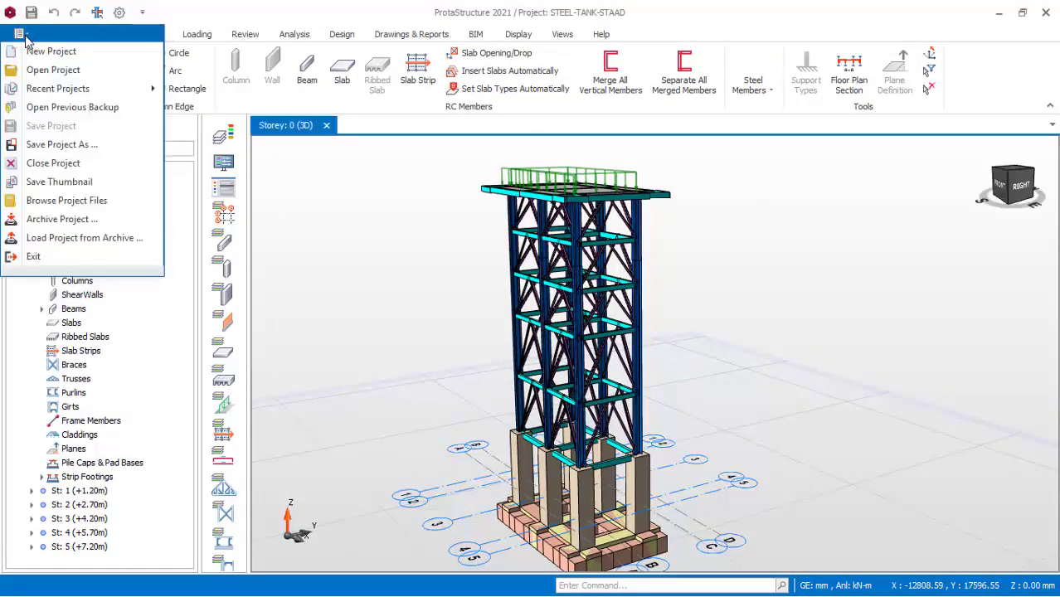
pyautogui.click(36, 53)
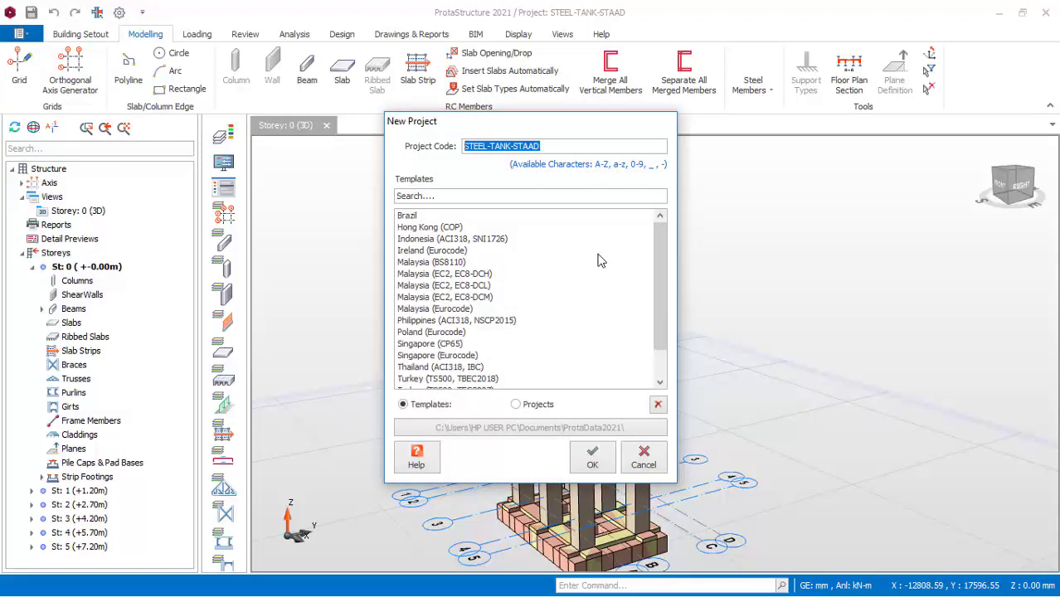
pyautogui.click(545, 146)
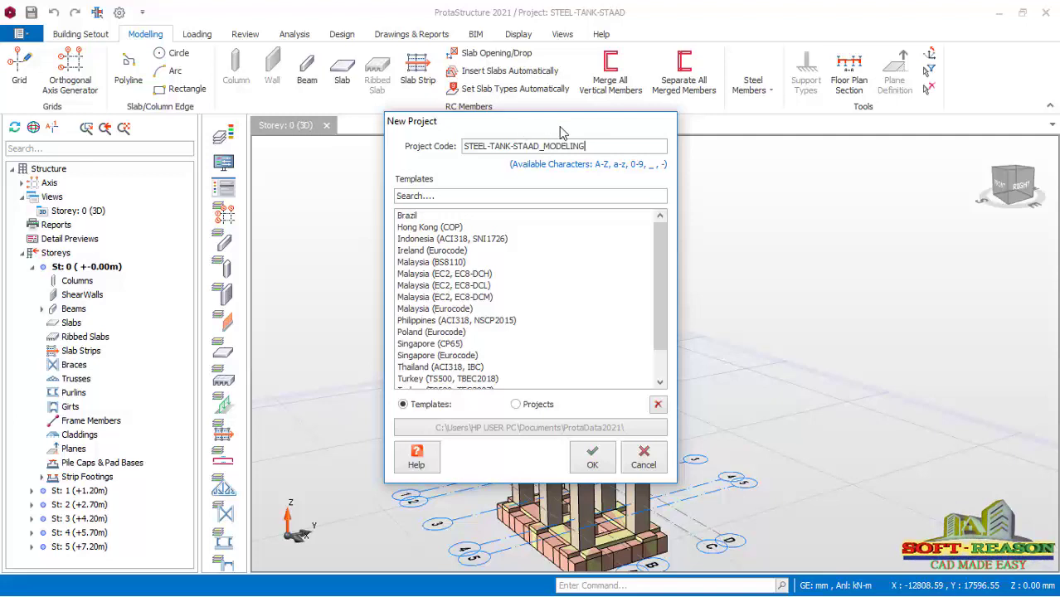
pyautogui.scroll(-1, 508, 324)
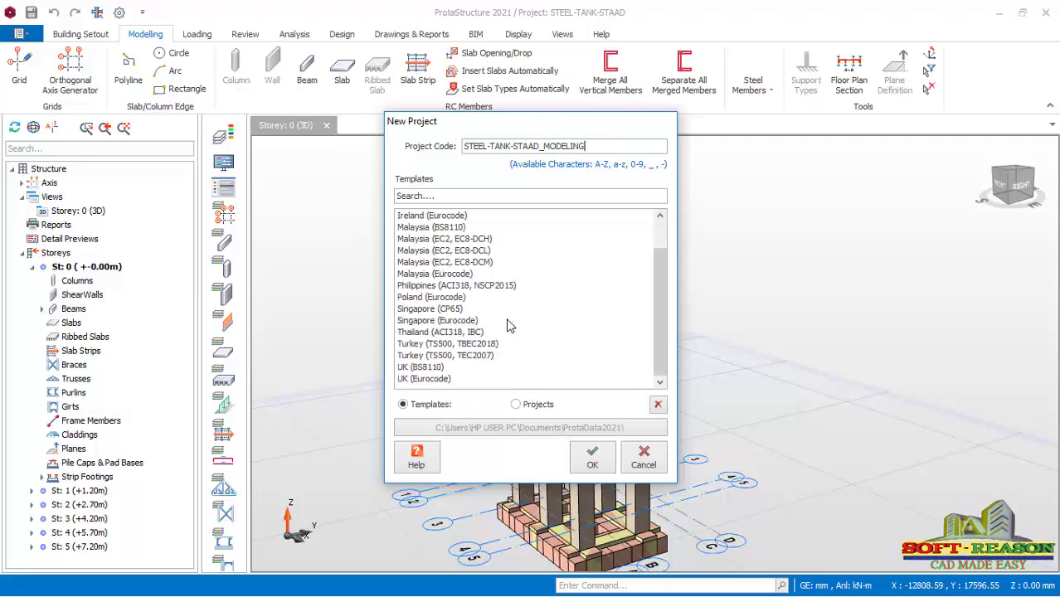
pyautogui.click(408, 369)
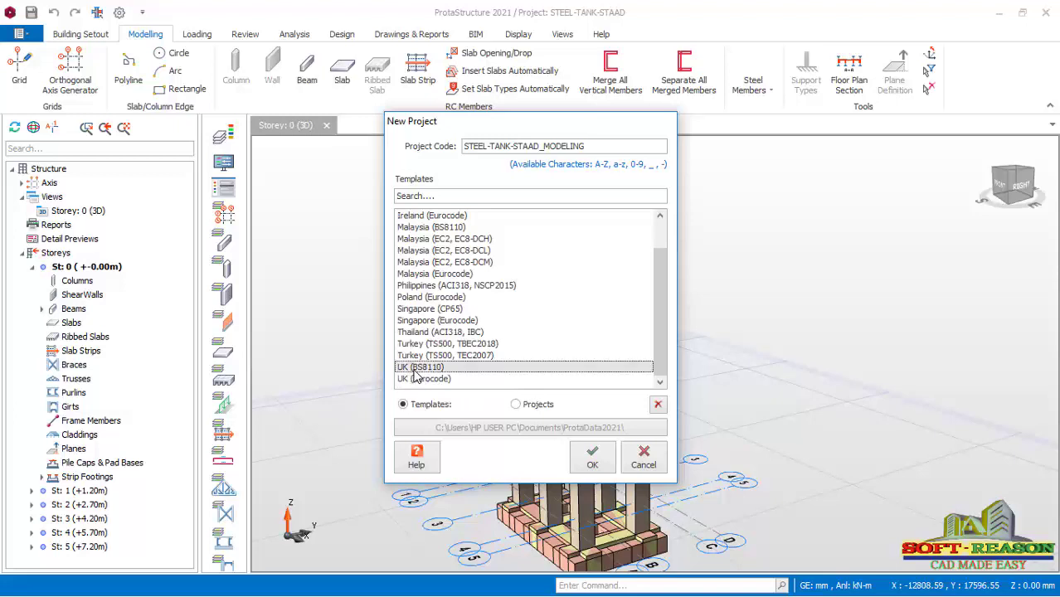
pyautogui.click(592, 467)
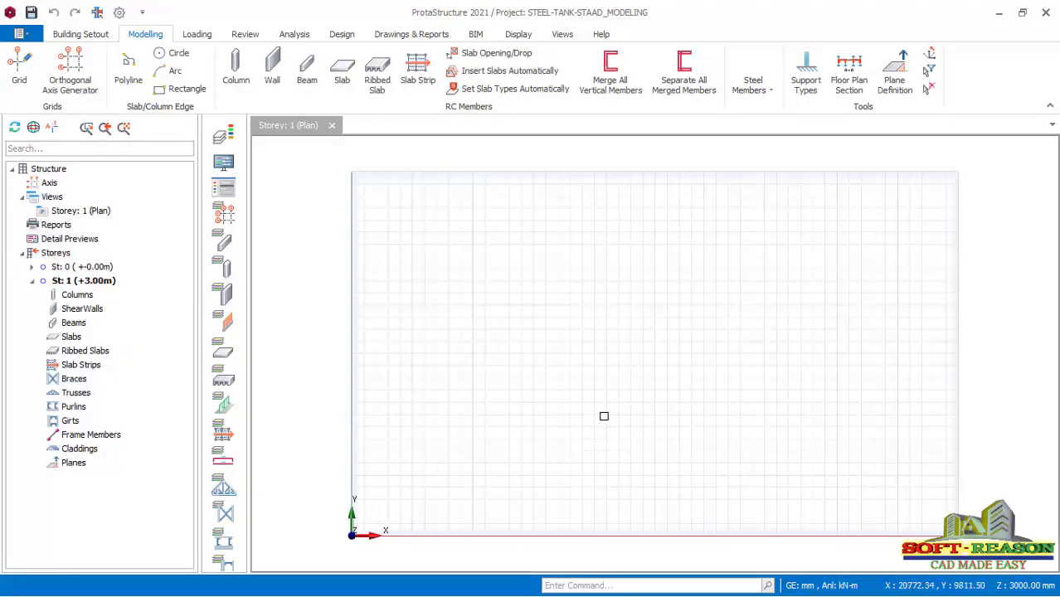
# Generate an orthogonal grid near the middle of the plan, with Dir-1 axes from A spaced 500,1500,500 and five Dir-2 axes from 1
pyautogui.scroll(1, 651, 414)
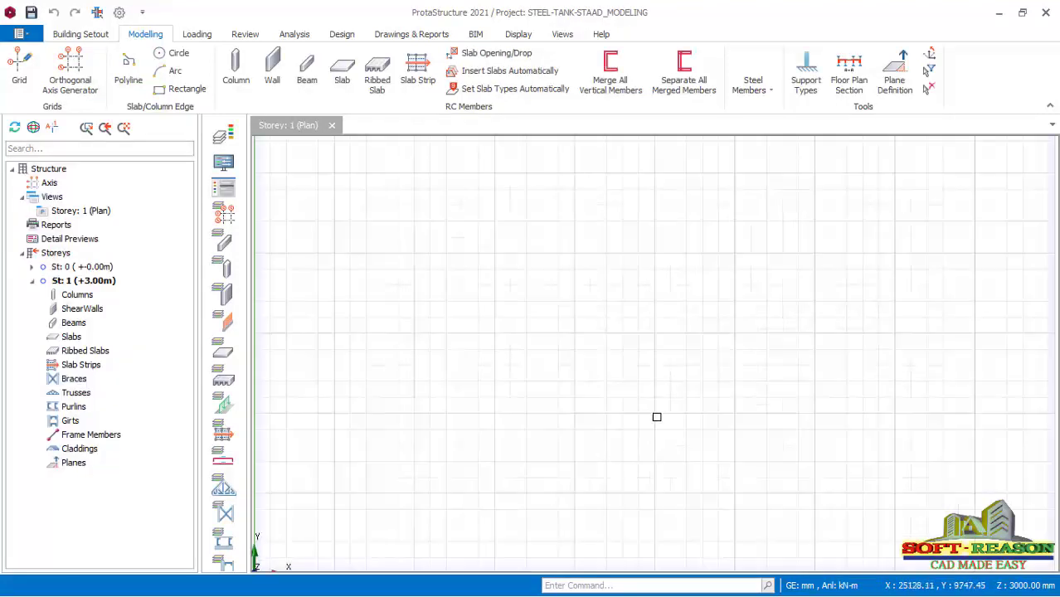
pyautogui.scroll(-2, 645, 378)
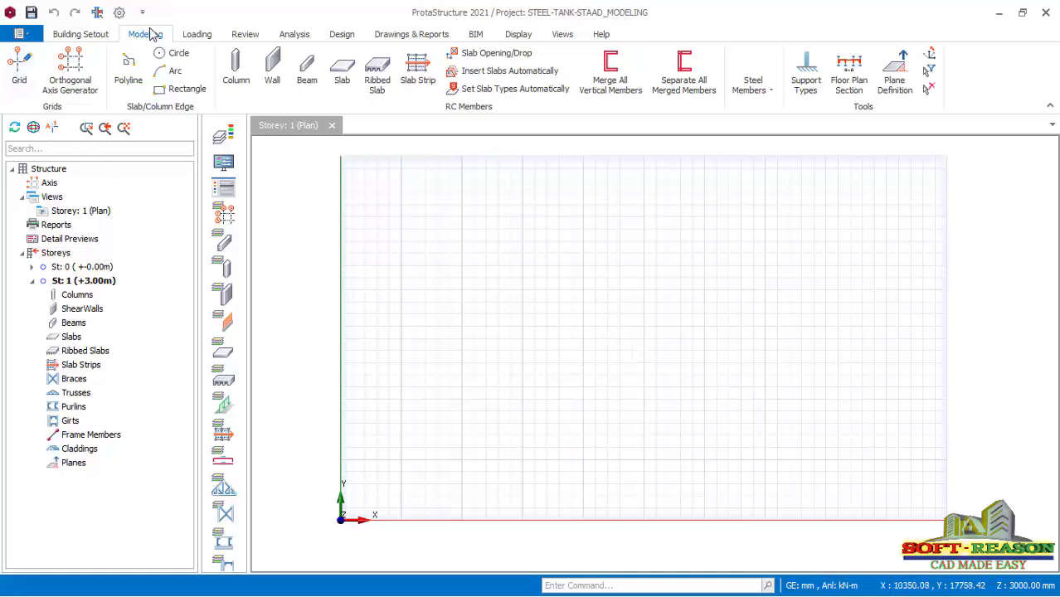
pyautogui.click(170, 53)
pyautogui.click(75, 86)
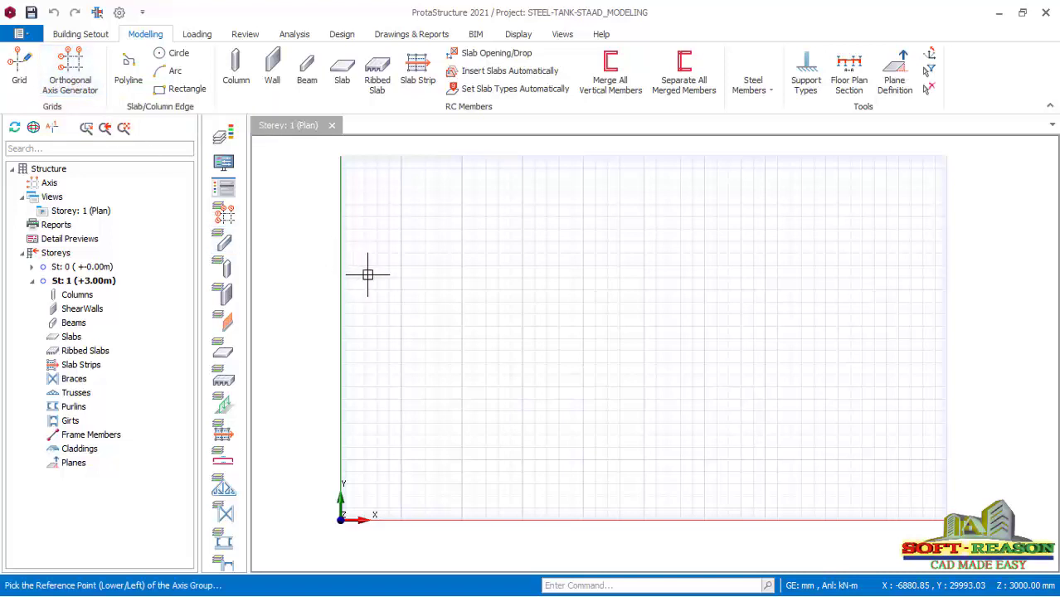
pyautogui.click(605, 293)
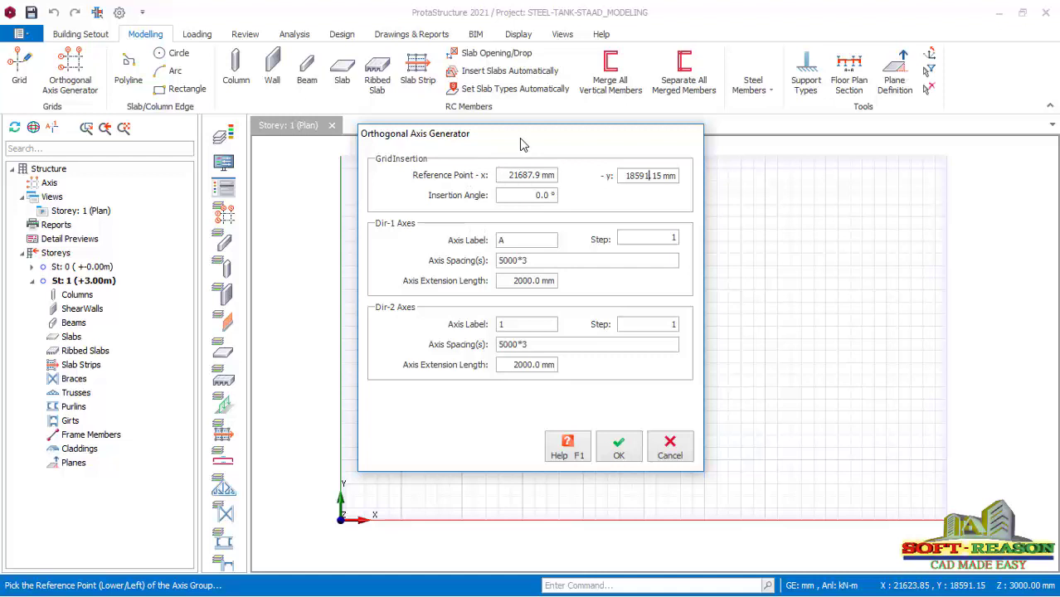
pyautogui.moveTo(518, 137); pyautogui.dragTo(580, 172)
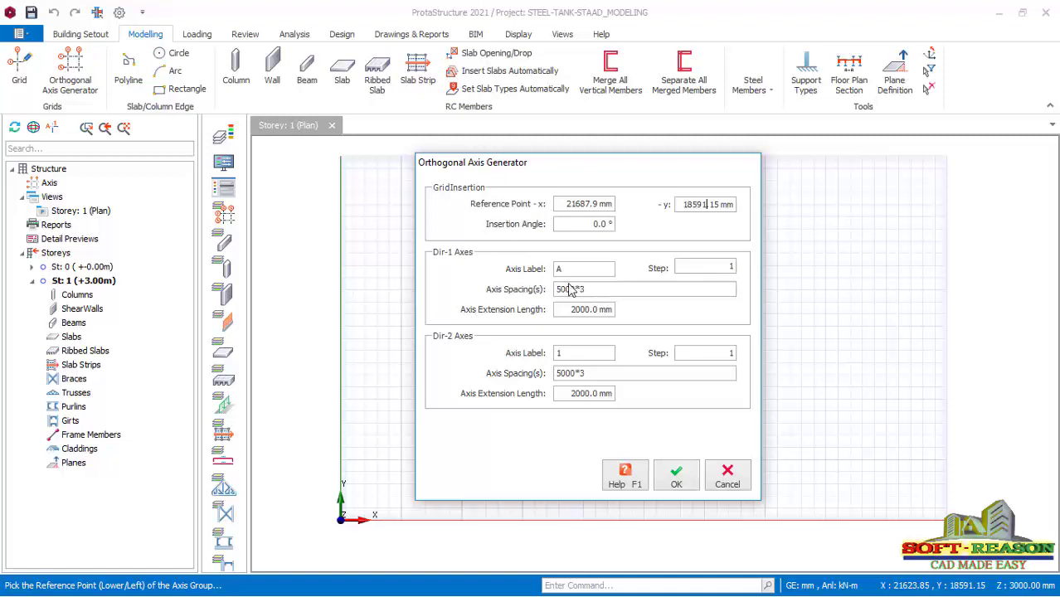
pyautogui.click(602, 286)
pyautogui.write('500,500')
pyautogui.click(612, 373)
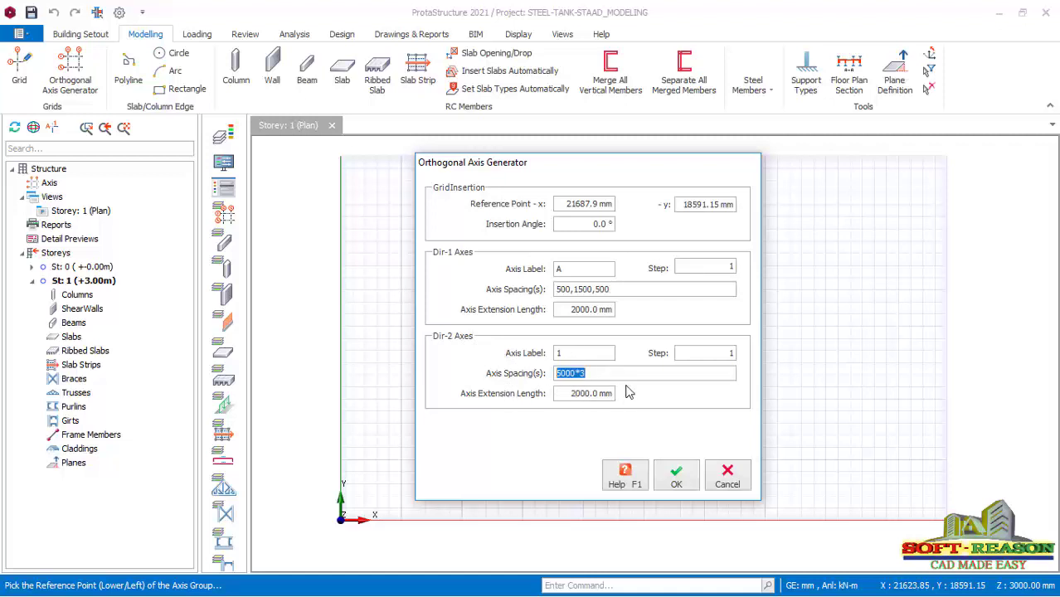
pyautogui.write('50')
pyautogui.click(673, 481)
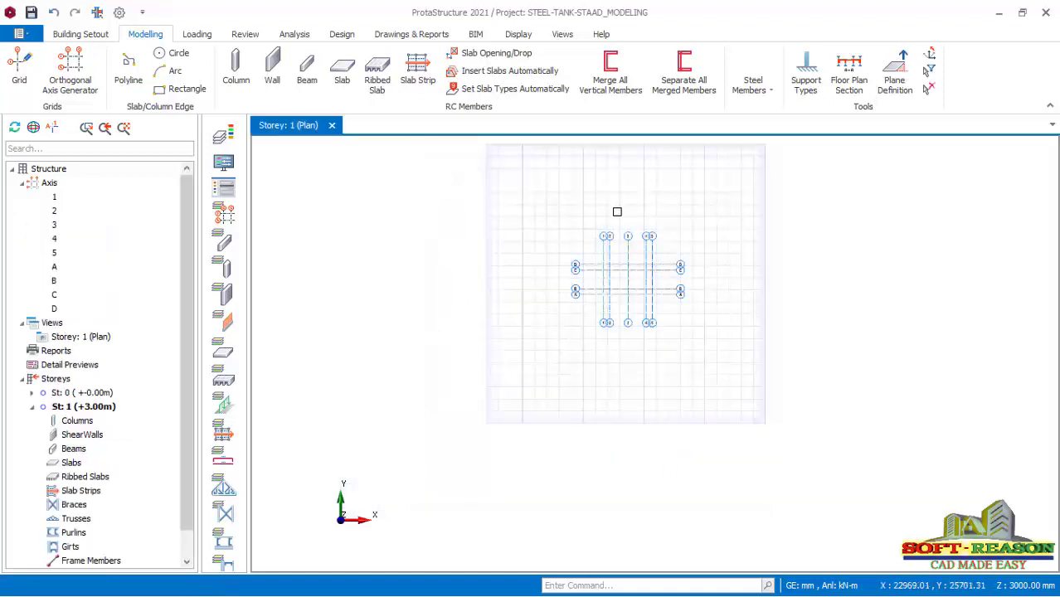
# Start a new column on Storey 1 and set its section to b1 400 mm and b2 400 mm
pyautogui.scroll(4, 626, 265)
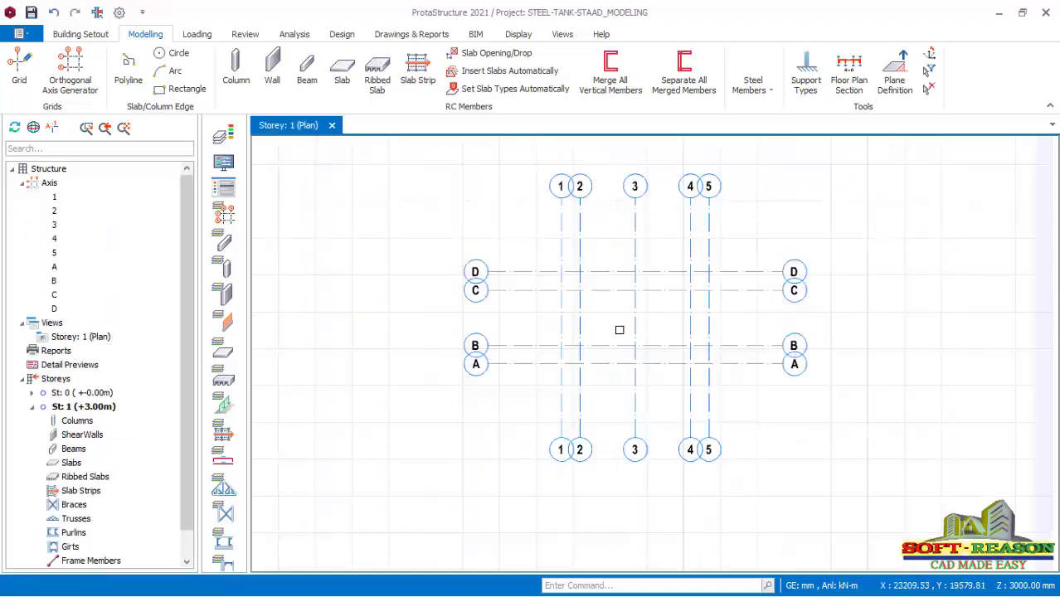
pyautogui.scroll(1, 620, 332)
pyautogui.scroll(-2, 632, 336)
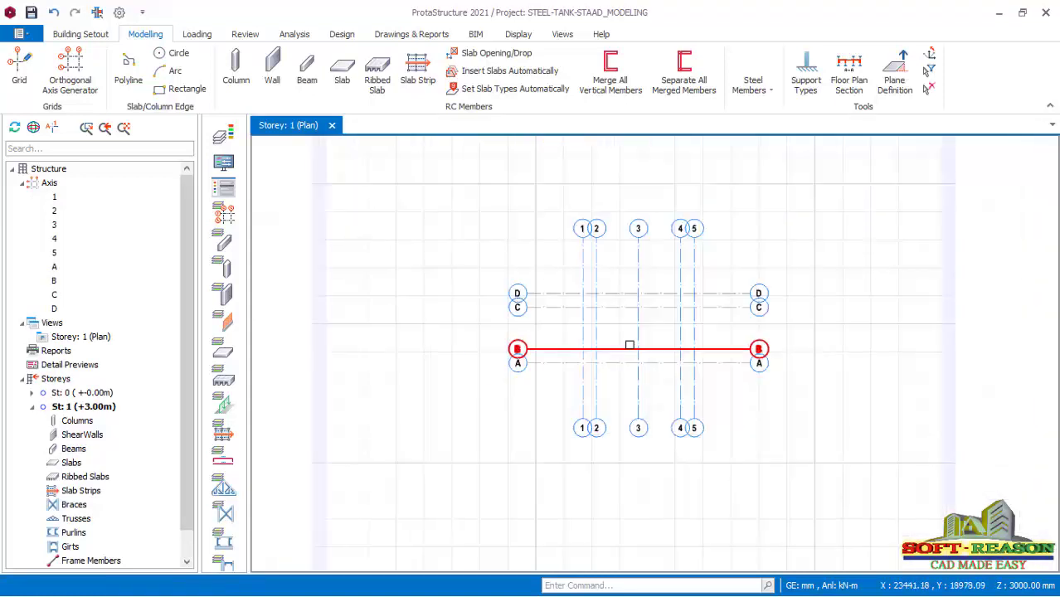
pyautogui.scroll(1, 668, 319)
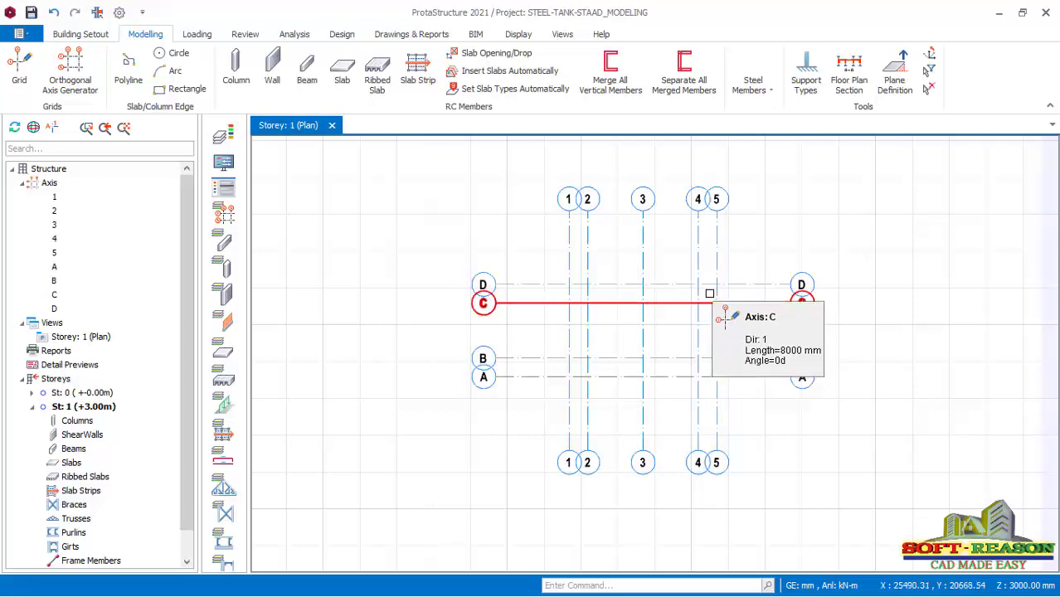
pyautogui.scroll(1, 695, 322)
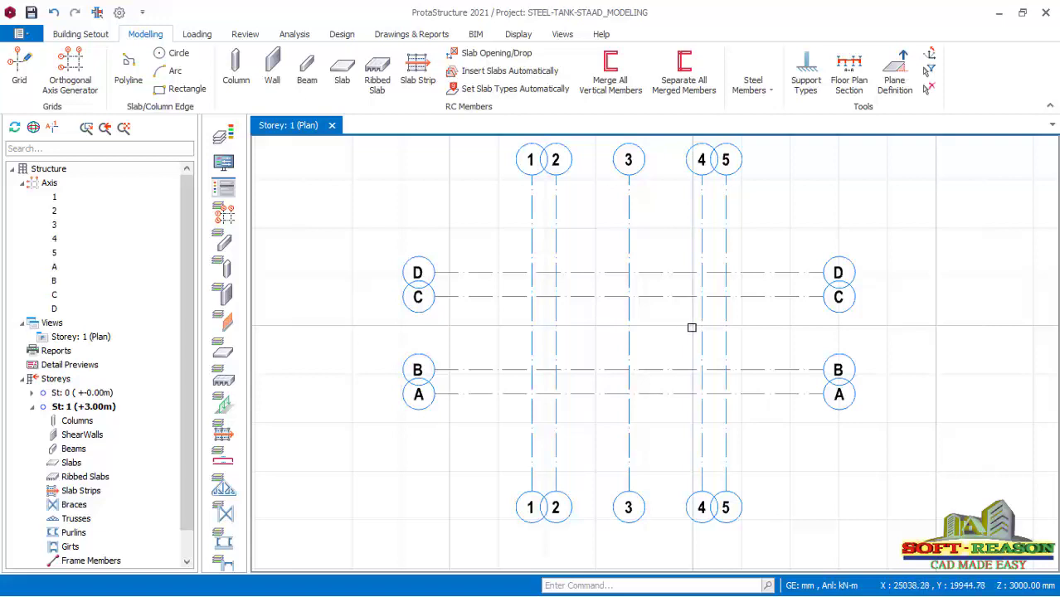
pyautogui.click(239, 77)
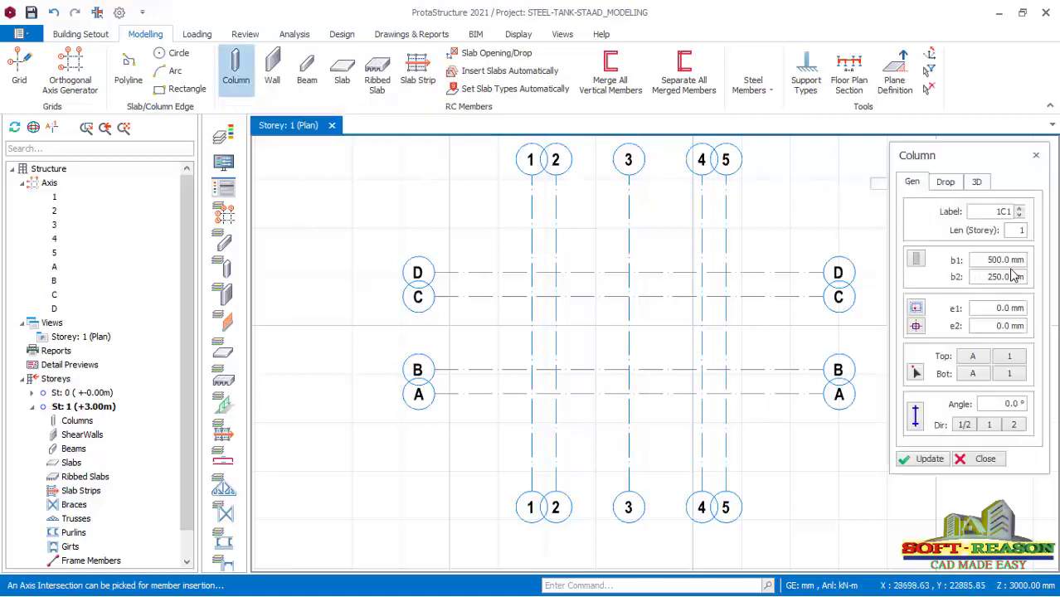
pyautogui.moveTo(986, 260); pyautogui.dragTo(1022, 263)
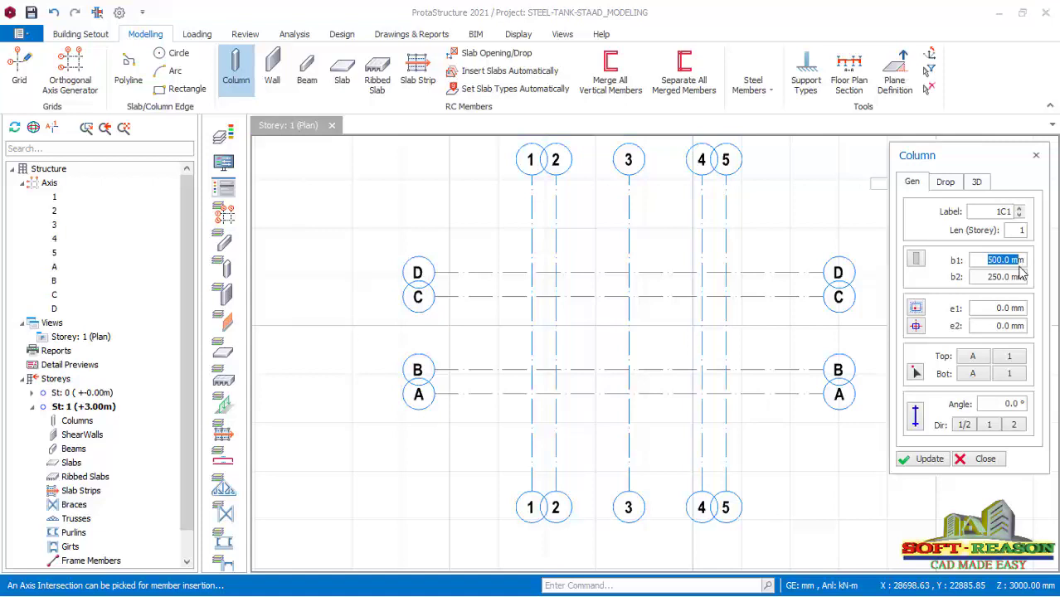
pyautogui.write('400')
pyautogui.moveTo(982, 277); pyautogui.dragTo(1038, 282)
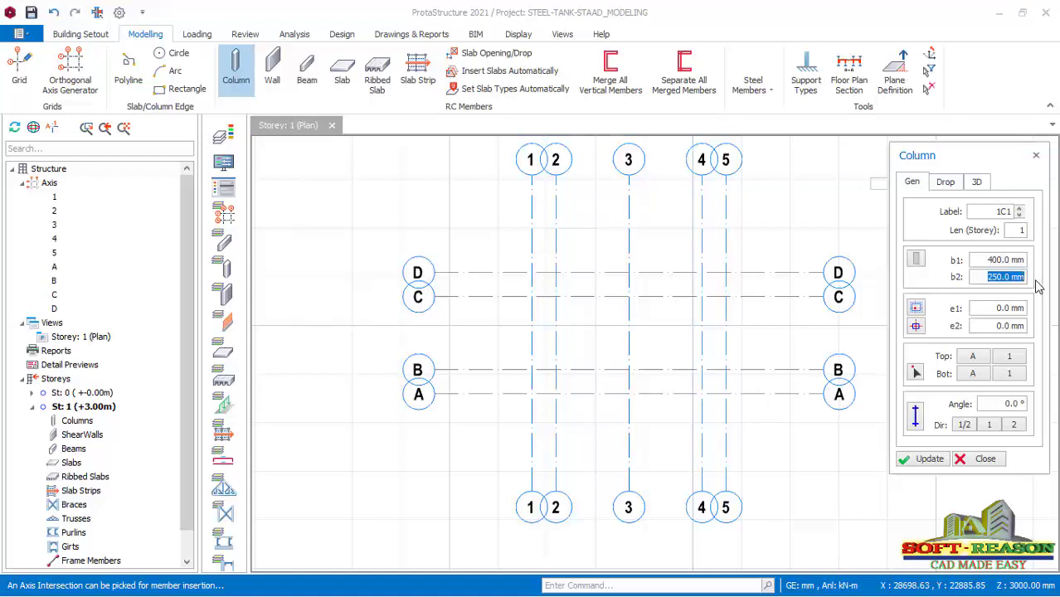
pyautogui.write('400')
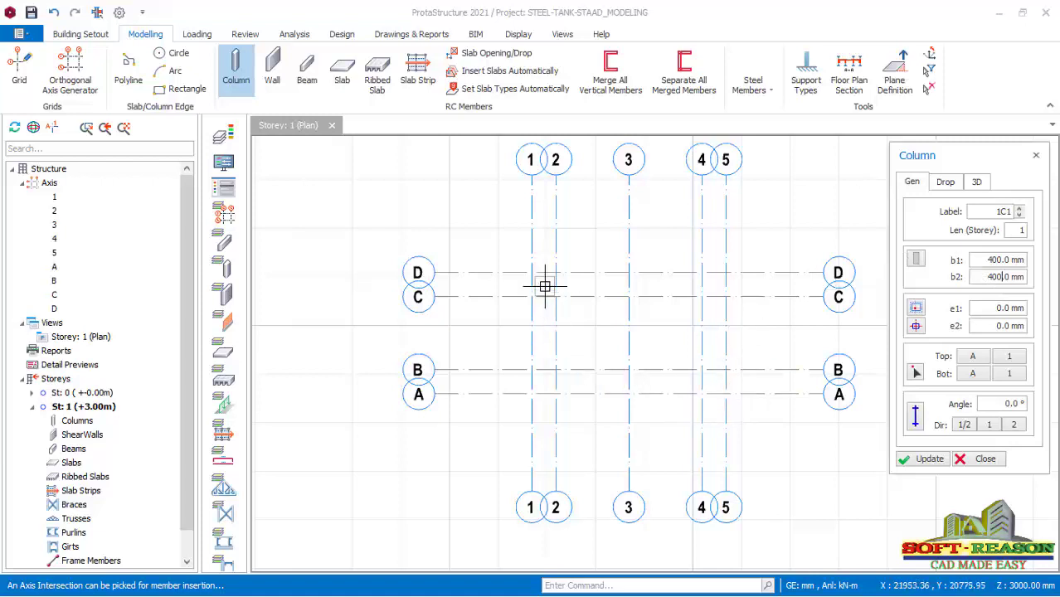
# Insert columns at all six intersections of axes B and C with axes 2, 3 and 4, then finish column insertion
pyautogui.scroll(3, 545, 286)
pyautogui.scroll(-2, 537, 281)
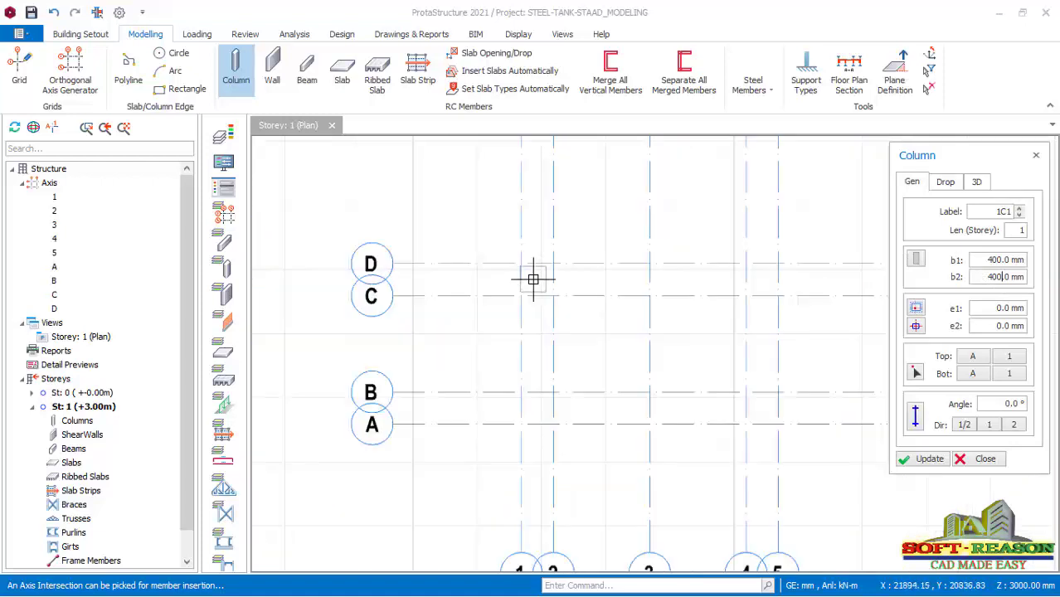
pyautogui.moveTo(533, 279); pyautogui.dragTo(647, 346)
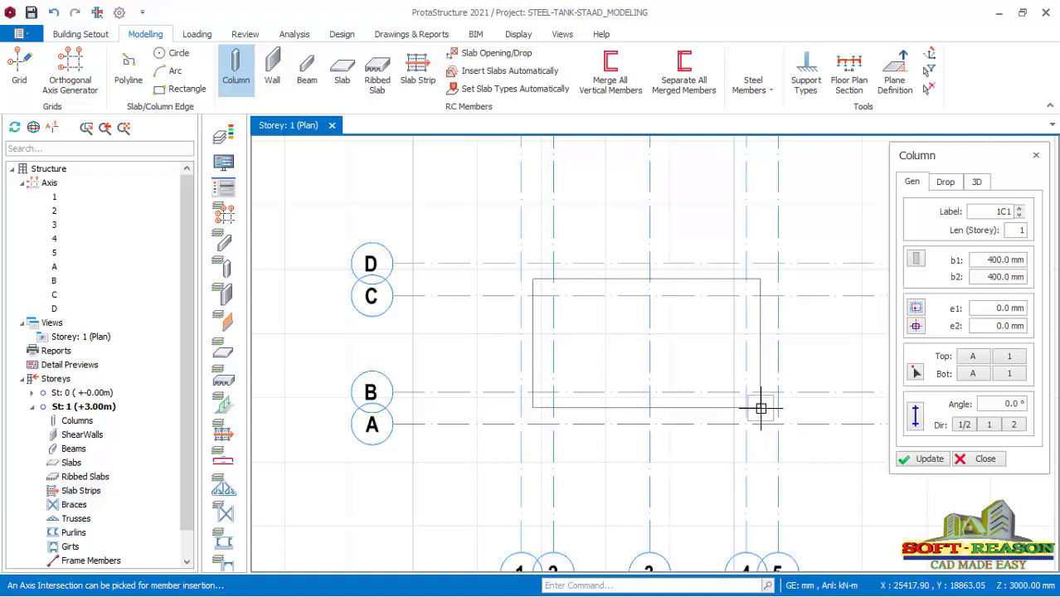
pyautogui.click(761, 409)
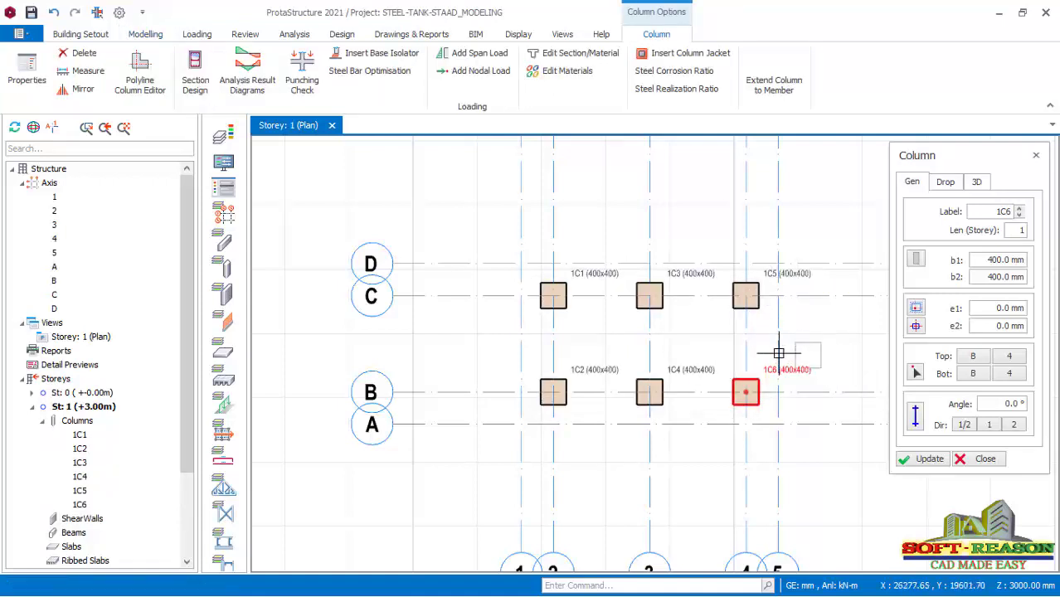
pyautogui.scroll(-2, 585, 357)
pyautogui.scroll(3, 584, 357)
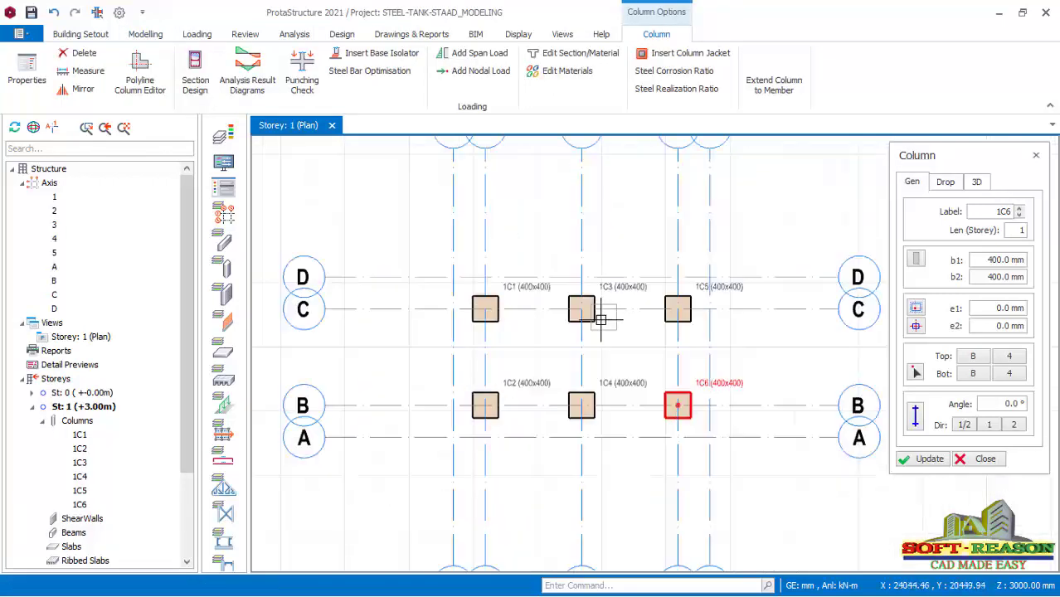
pyautogui.scroll(1, 636, 328)
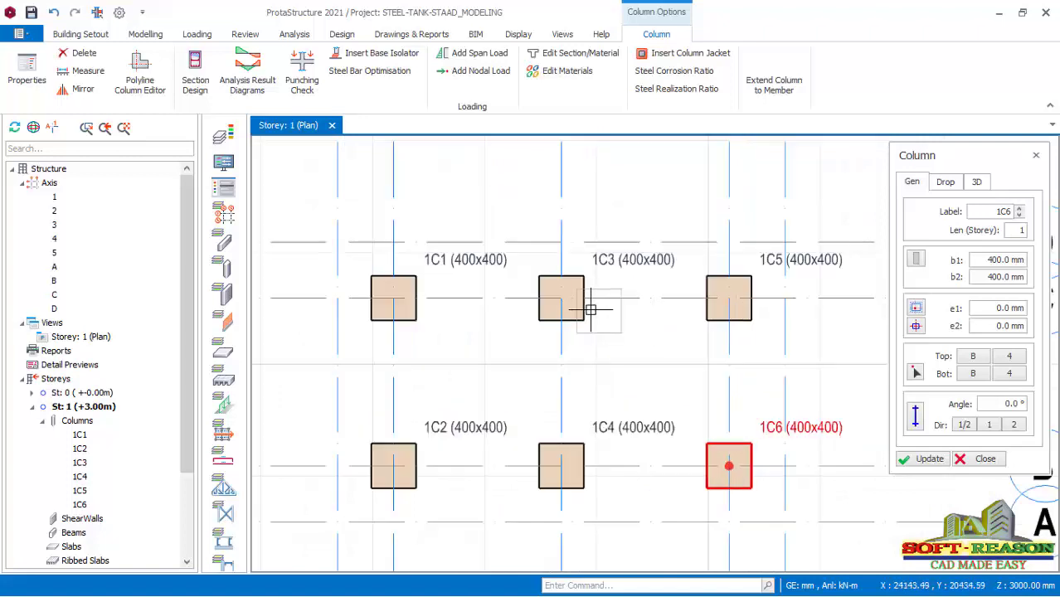
pyautogui.scroll(-2, 597, 304)
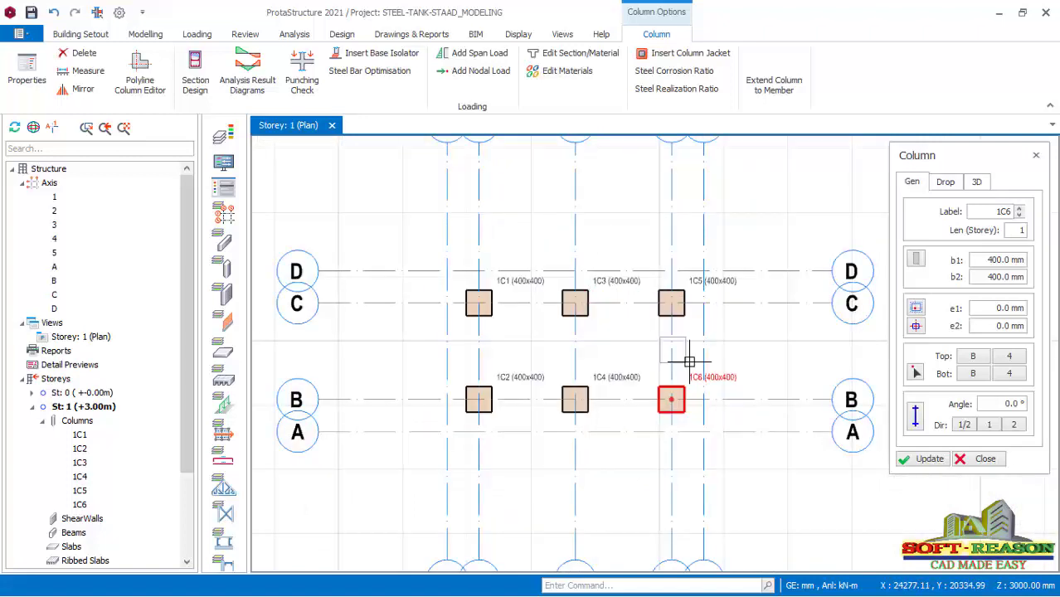
pyautogui.click(981, 460)
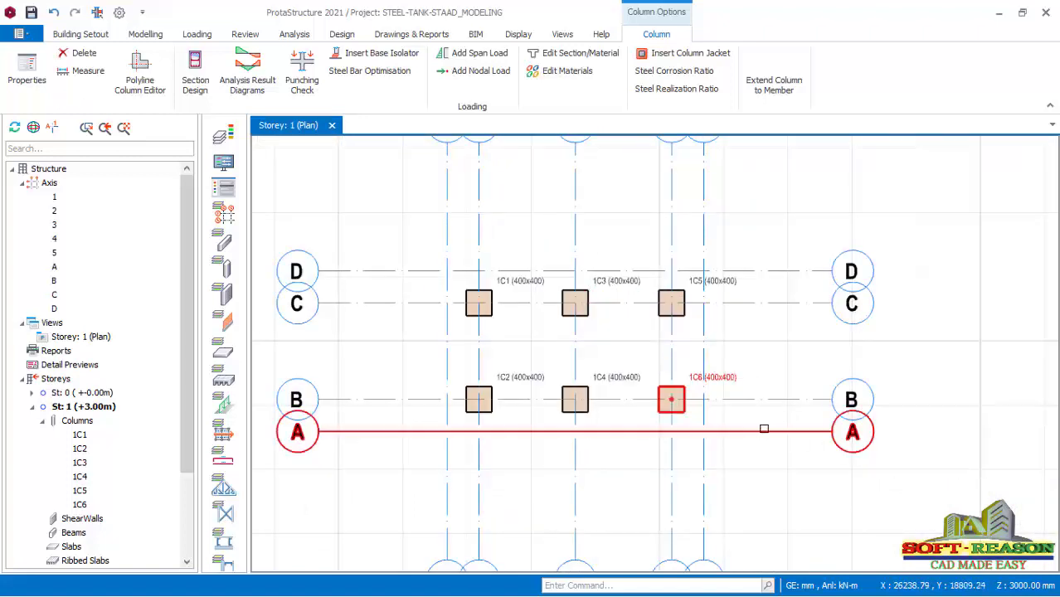
# Change the Storey 1 plan view to a 3D view and inspect the columns from several sides
pyautogui.scroll(-2, 672, 387)
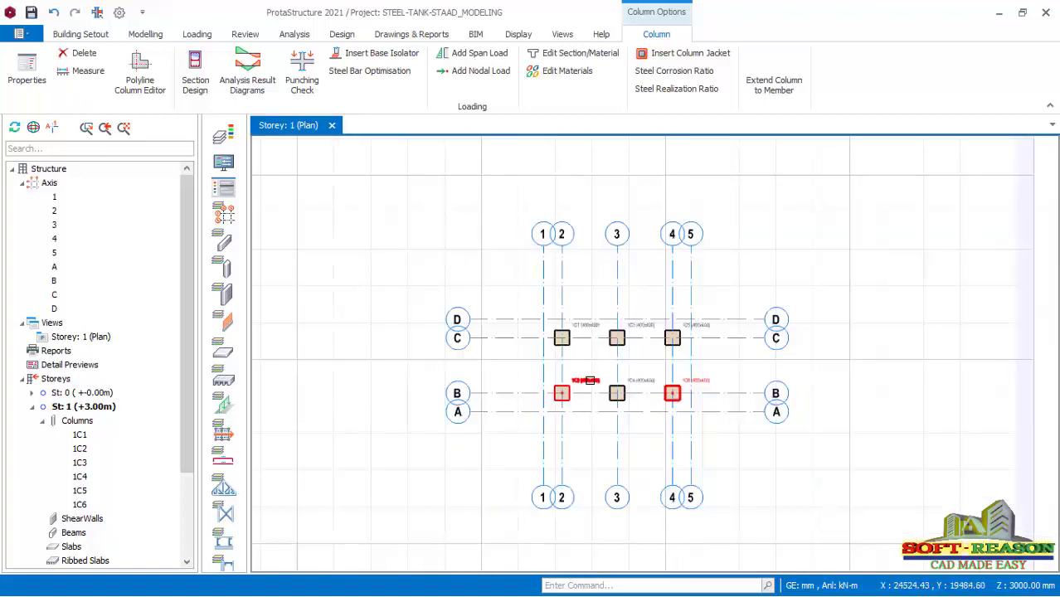
pyautogui.click(77, 337)
pyautogui.rightClick(79, 338)
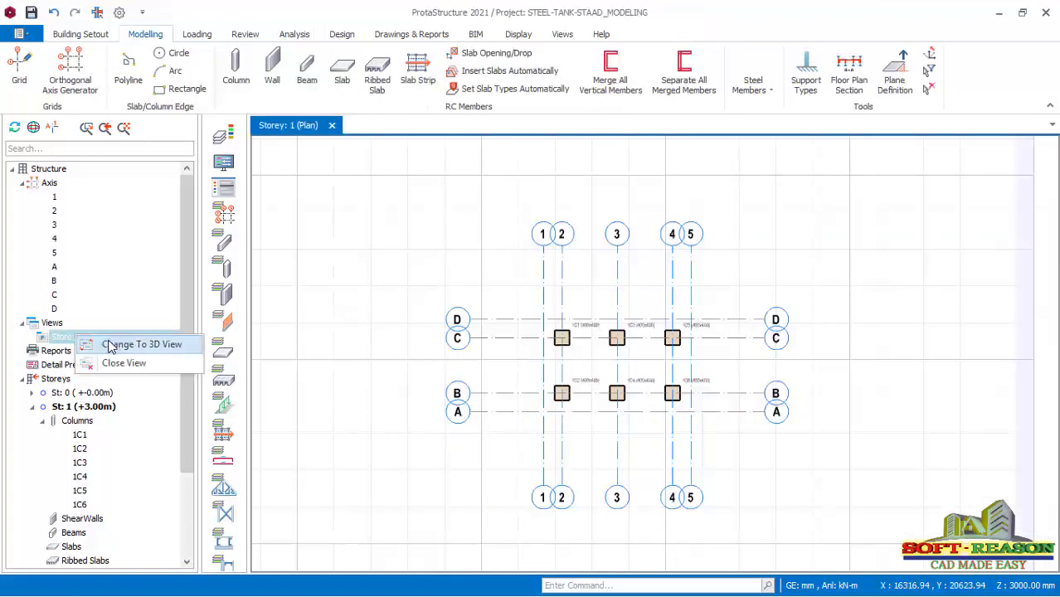
pyautogui.click(118, 344)
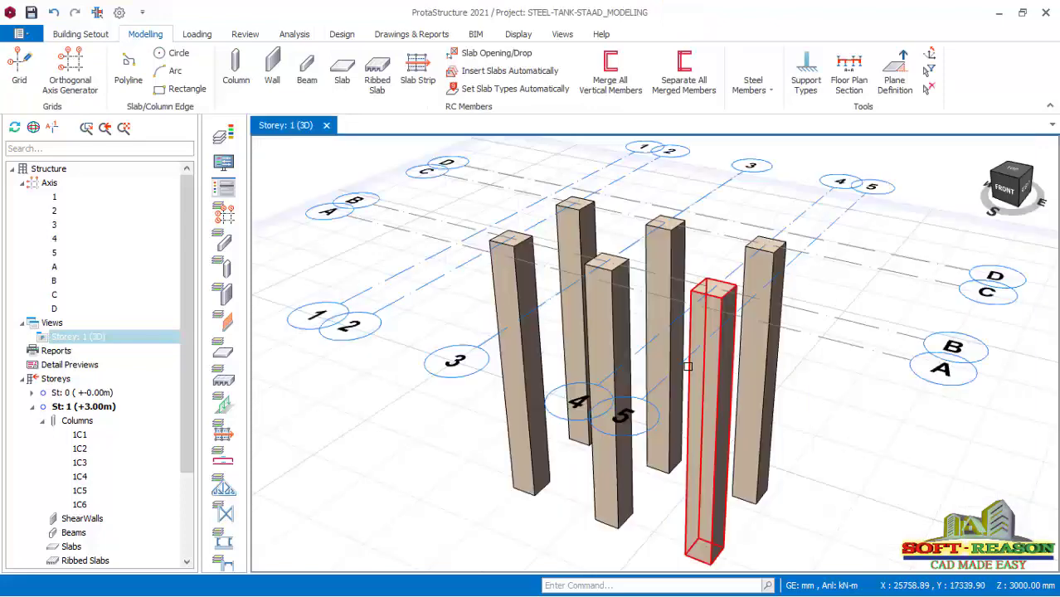
pyautogui.moveTo(460, 390); pyautogui.dragTo(680, 301, button='middle')
pyautogui.scroll(-2, 704, 363)
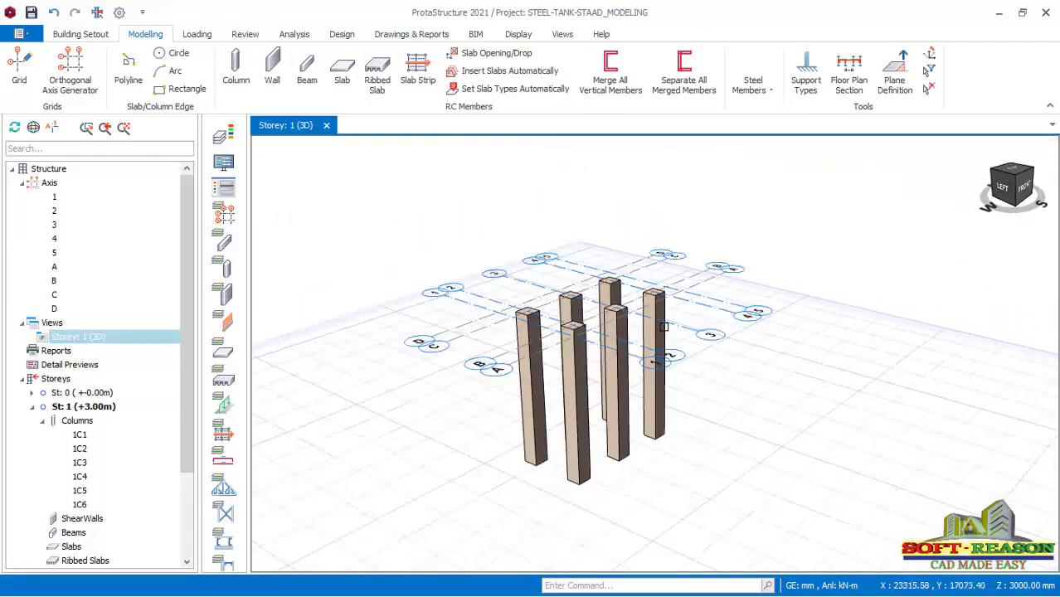
pyautogui.moveTo(663, 358); pyautogui.dragTo(697, 371, button='middle')
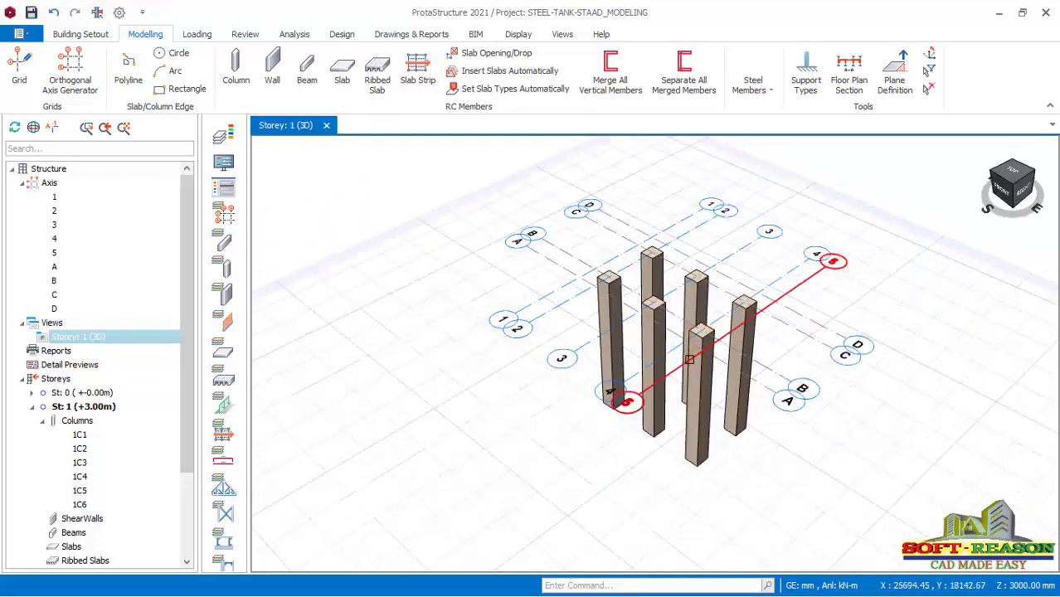
# Open the storey settings for editing and set the Storey 1 height to 1200 mm
pyautogui.scroll(2, 601, 406)
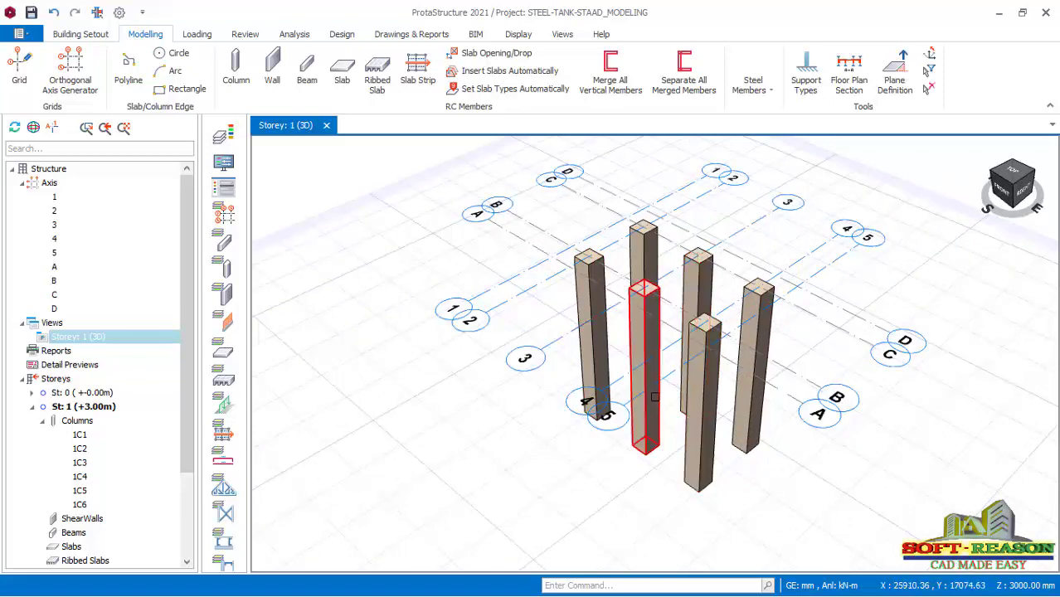
pyautogui.scroll(-2, 655, 397)
pyautogui.moveTo(655, 397); pyautogui.dragTo(639, 398, button='middle')
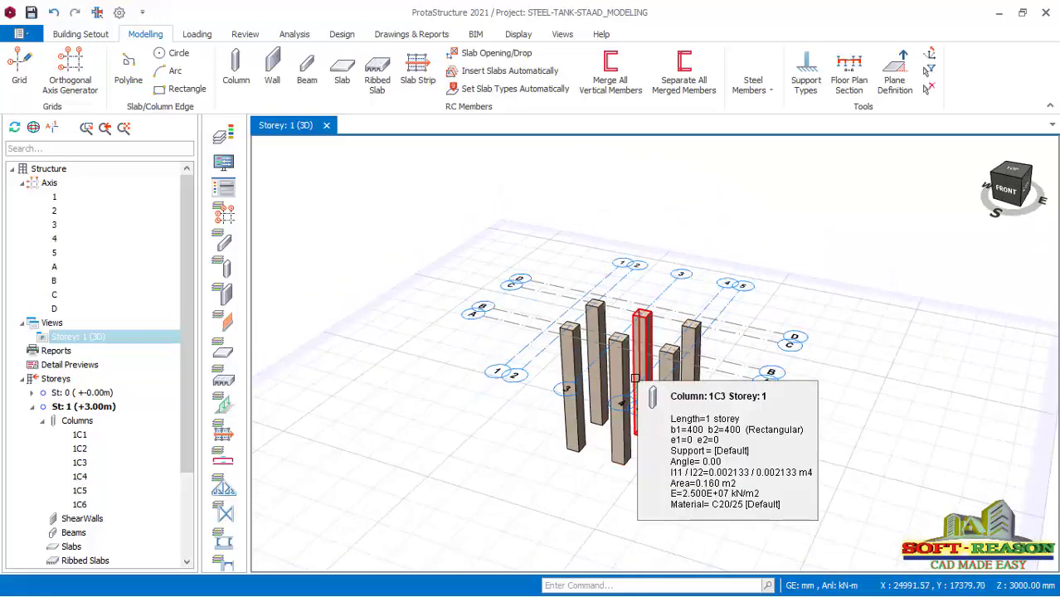
pyautogui.scroll(2, 636, 380)
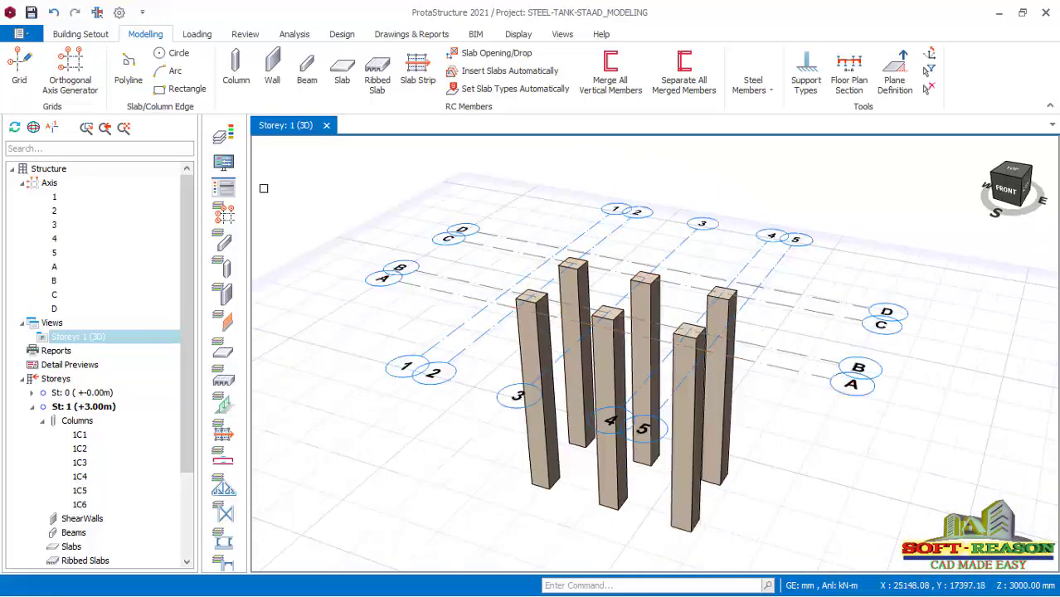
pyautogui.click(81, 35)
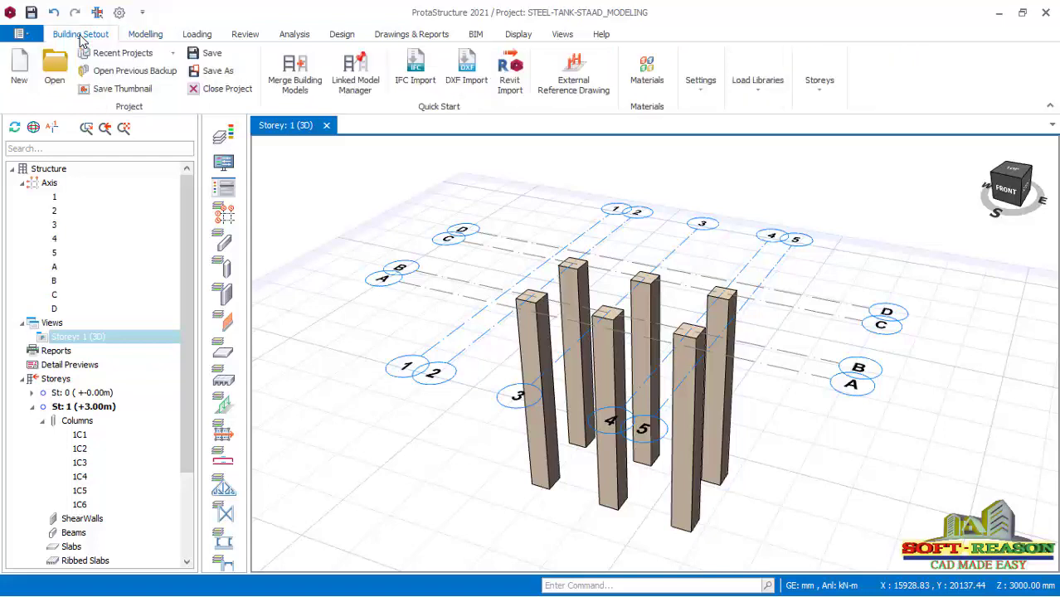
pyautogui.click(820, 83)
pyautogui.click(825, 153)
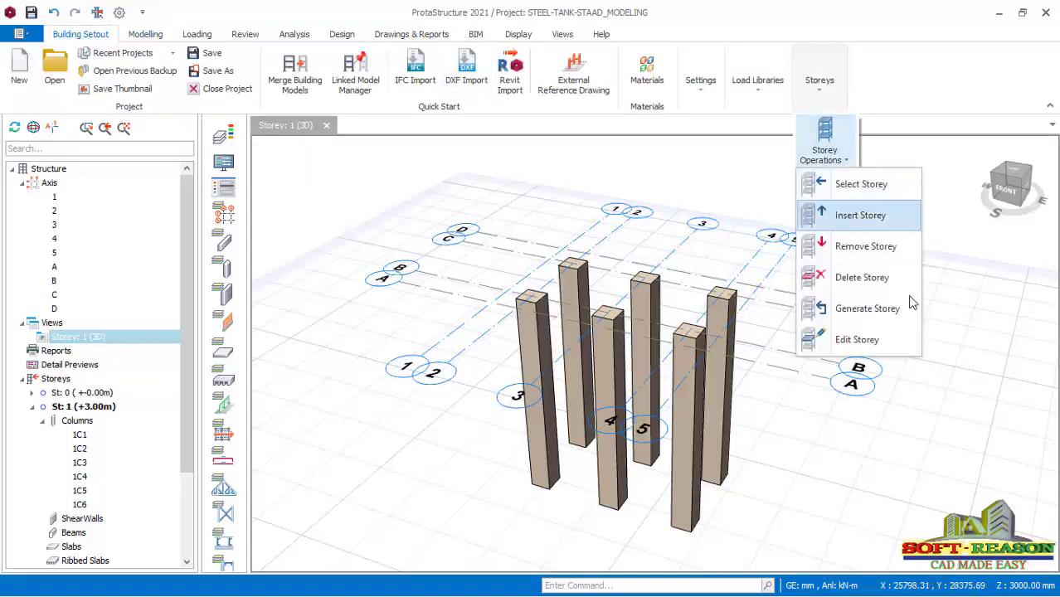
pyautogui.click(842, 347)
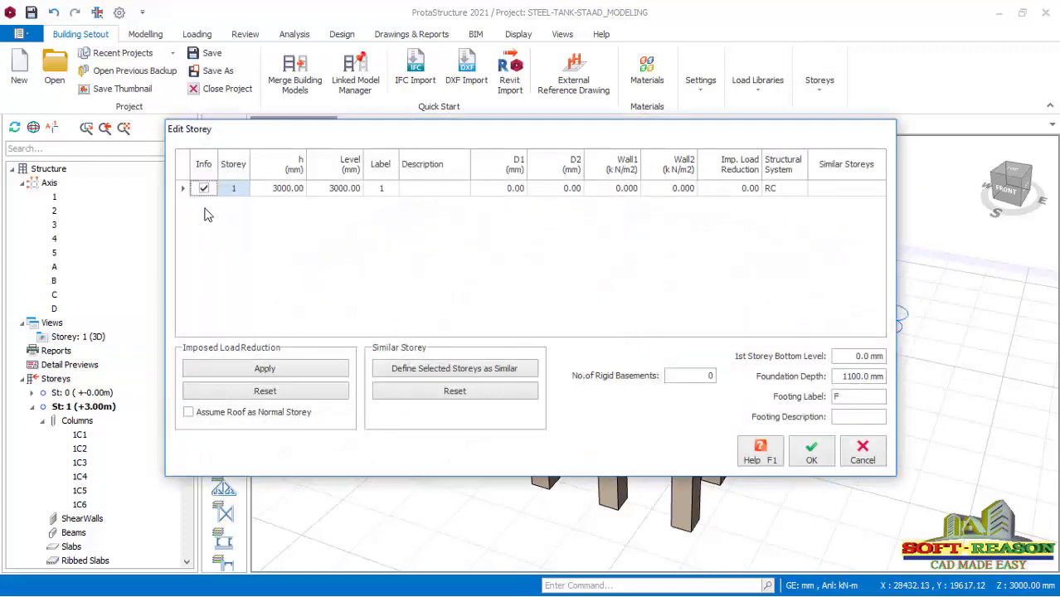
pyautogui.click(276, 189)
pyautogui.click(274, 190)
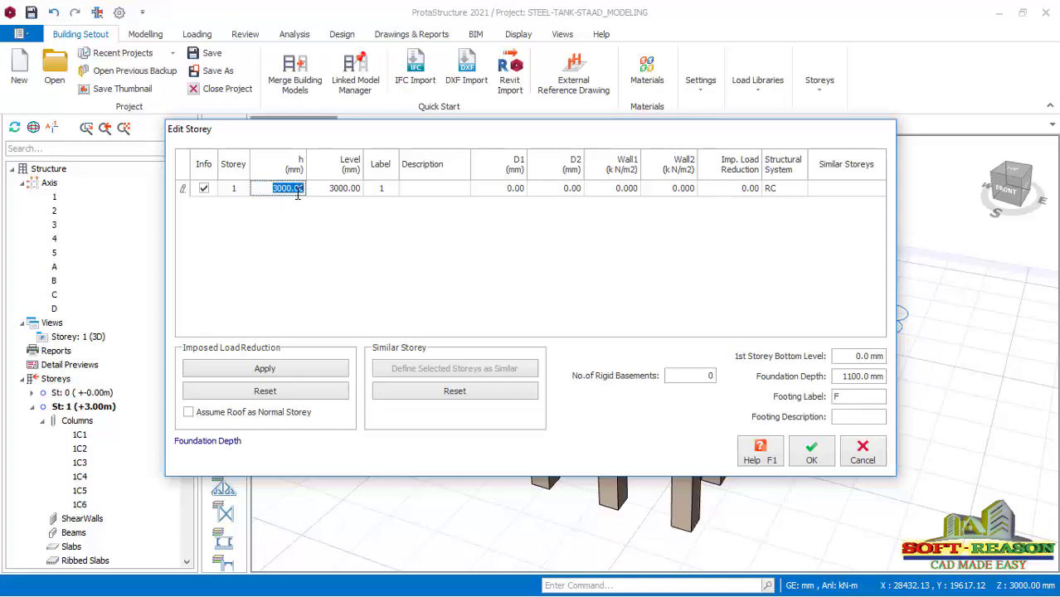
pyautogui.write('1200')
# Set the foundation depth to 1200 mm with footing label F and apply the storey changes
pyautogui.doubleClick(867, 377)
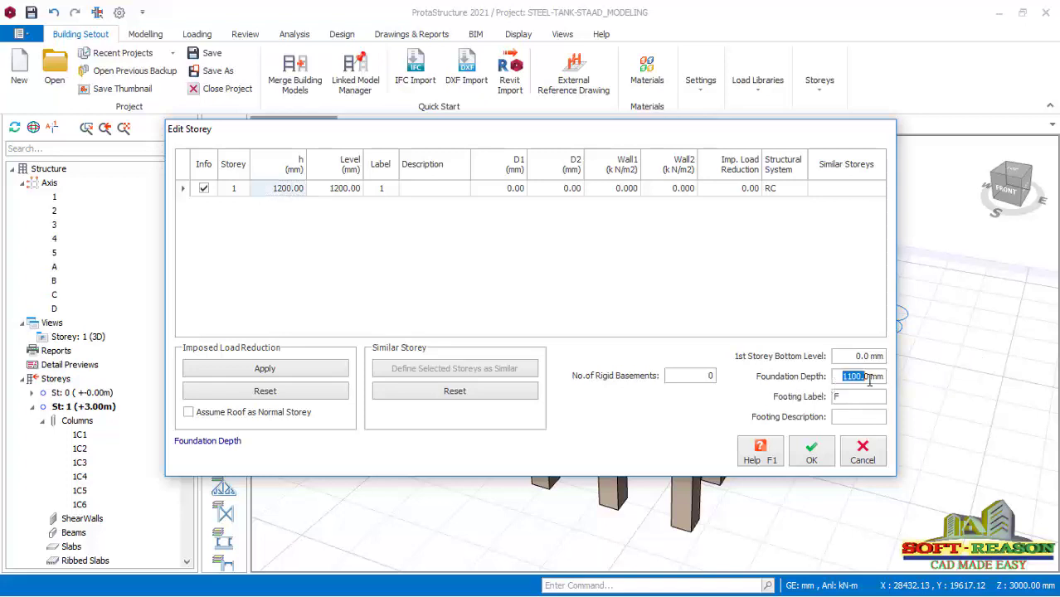
pyautogui.write('1')
pyautogui.press('Tab')
pyautogui.write('F')
pyautogui.click(811, 456)
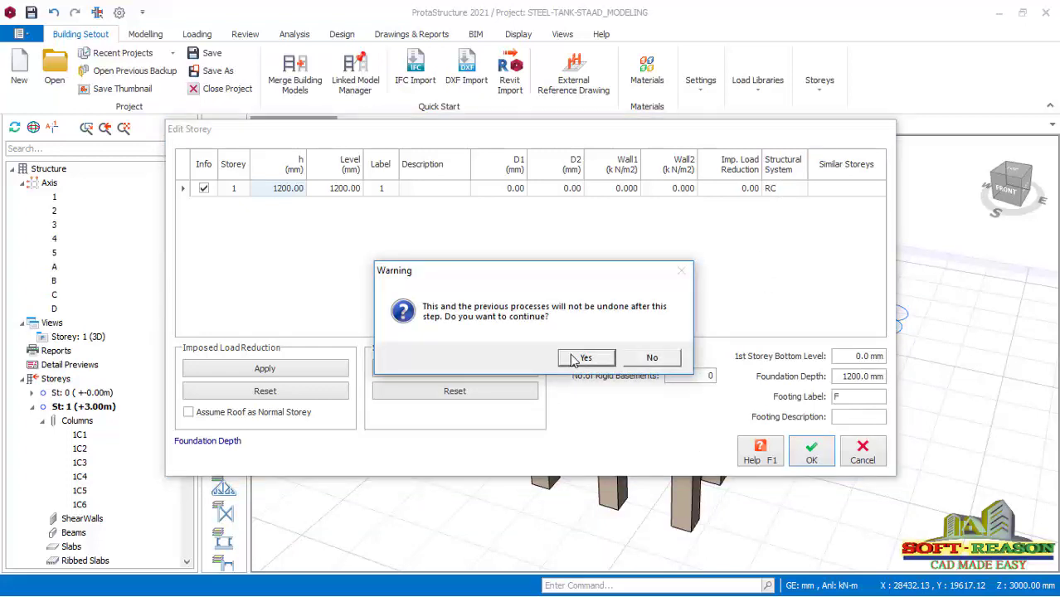
pyautogui.click(585, 358)
# Add storeys to the top of the building for a total of 5 storeys
pyautogui.moveTo(630, 381); pyautogui.dragTo(597, 400, button='middle')
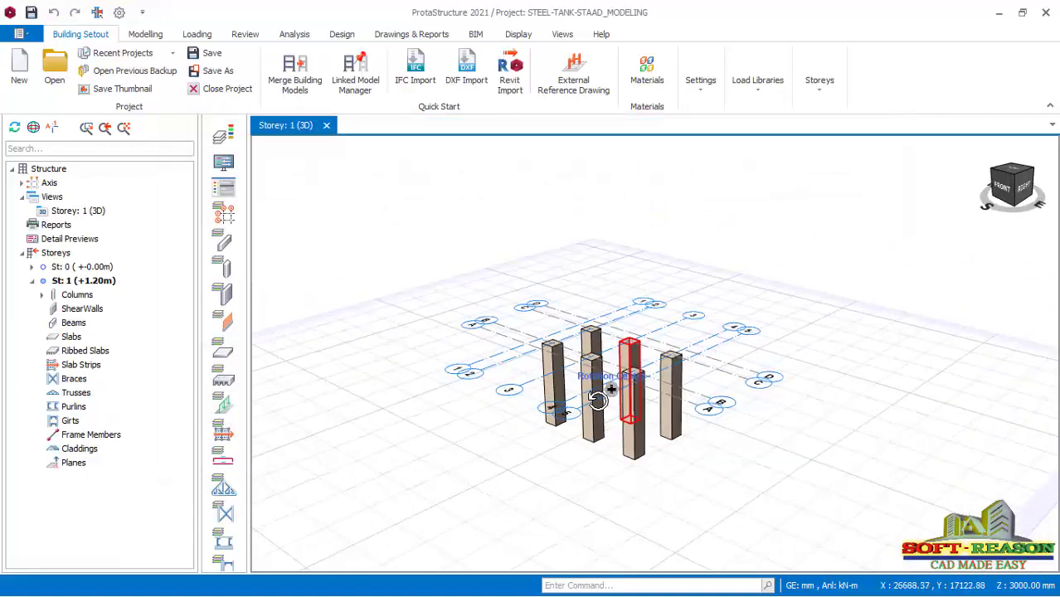
pyautogui.scroll(3, 597, 400)
pyautogui.scroll(1, 664, 440)
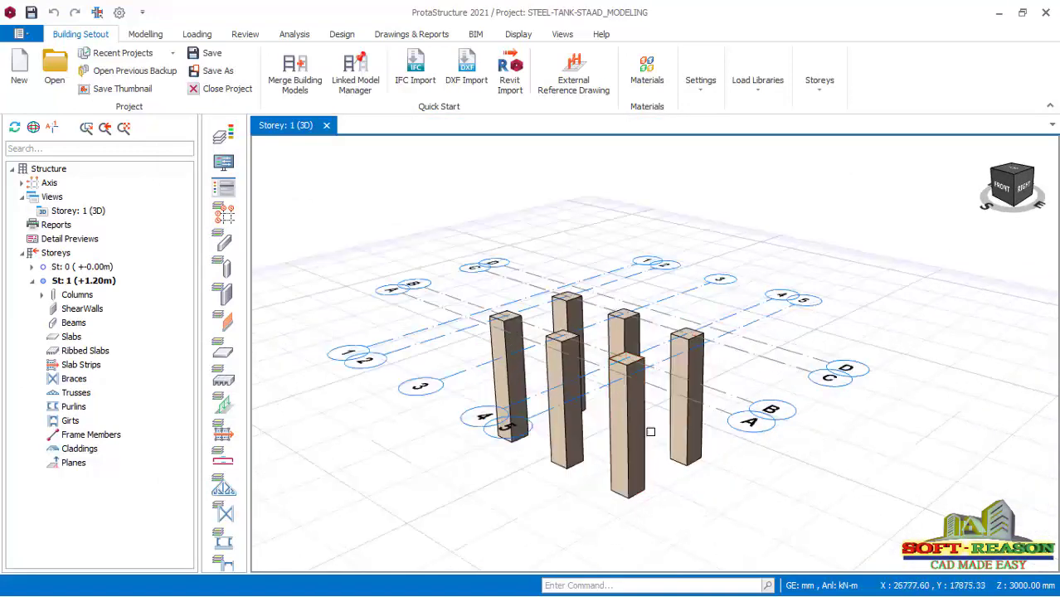
pyautogui.click(821, 91)
pyautogui.click(825, 153)
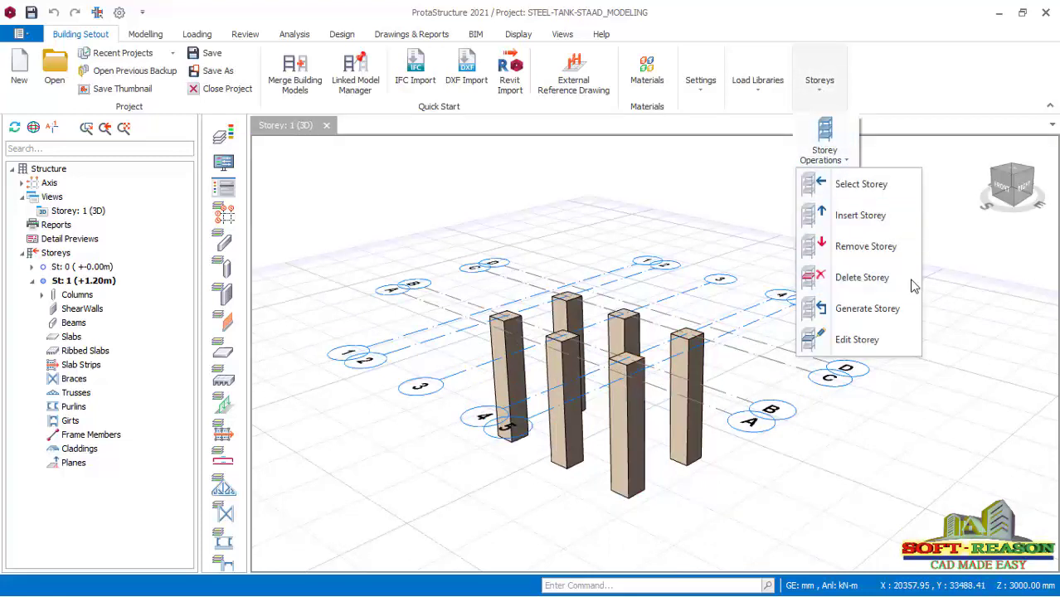
pyautogui.click(845, 217)
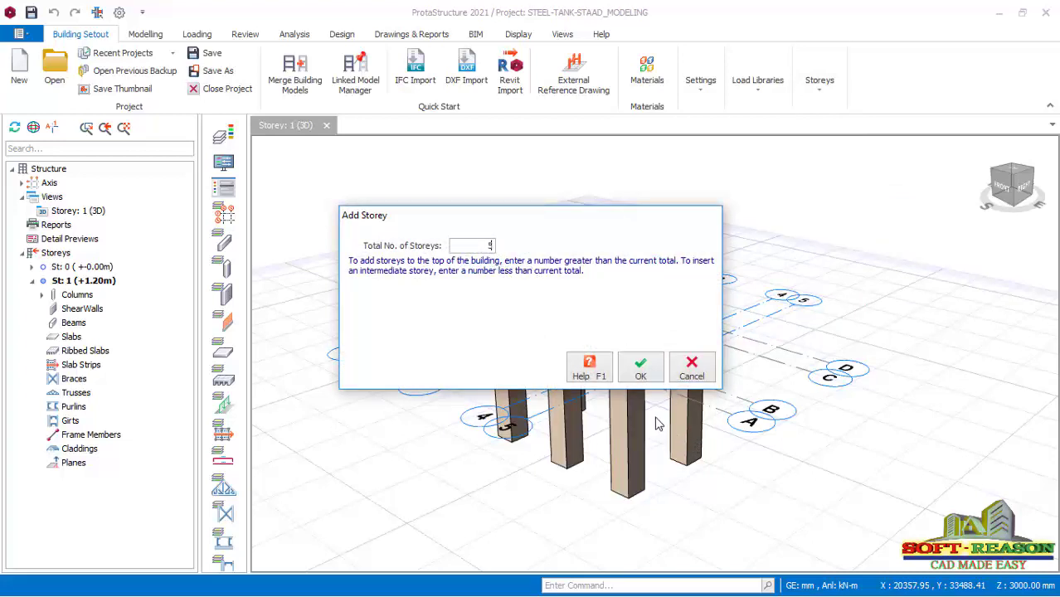
pyautogui.click(641, 370)
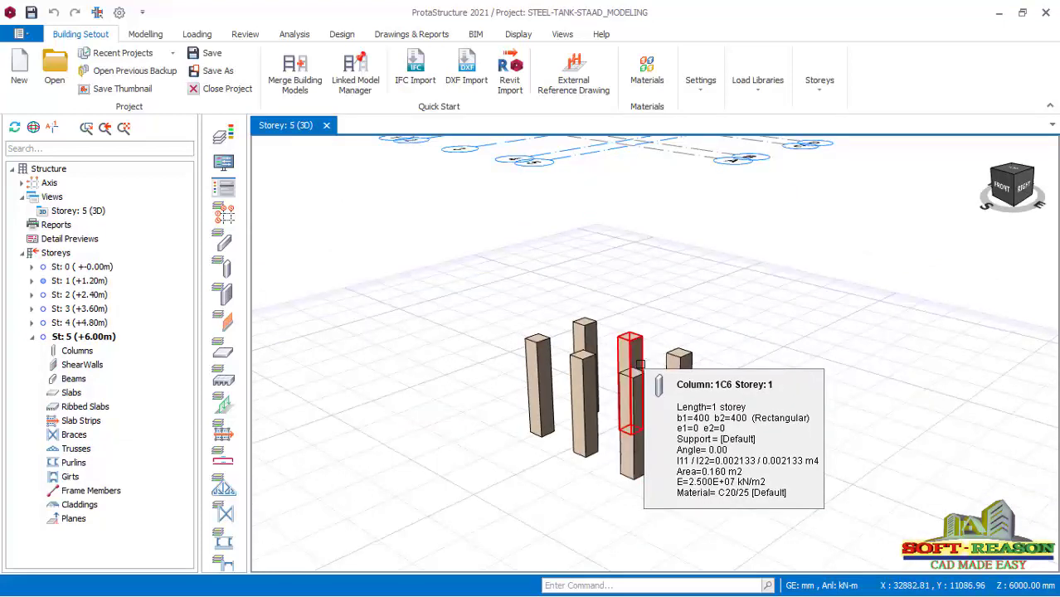
# Edit the storey table to set the heights of Storeys 2 and 3 to 1500 mm
pyautogui.scroll(2, 664, 378)
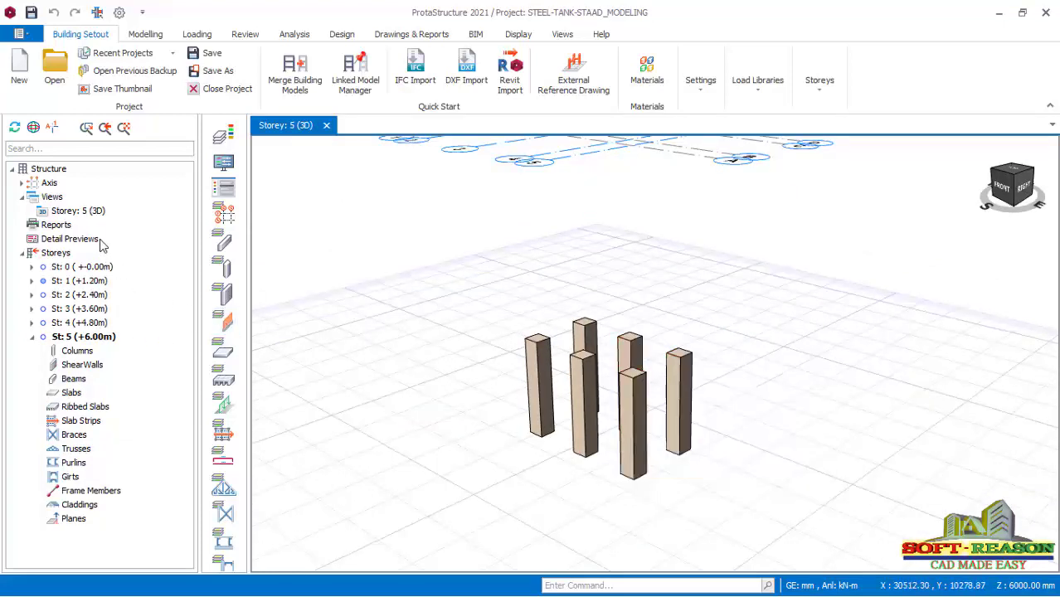
pyautogui.click(85, 211)
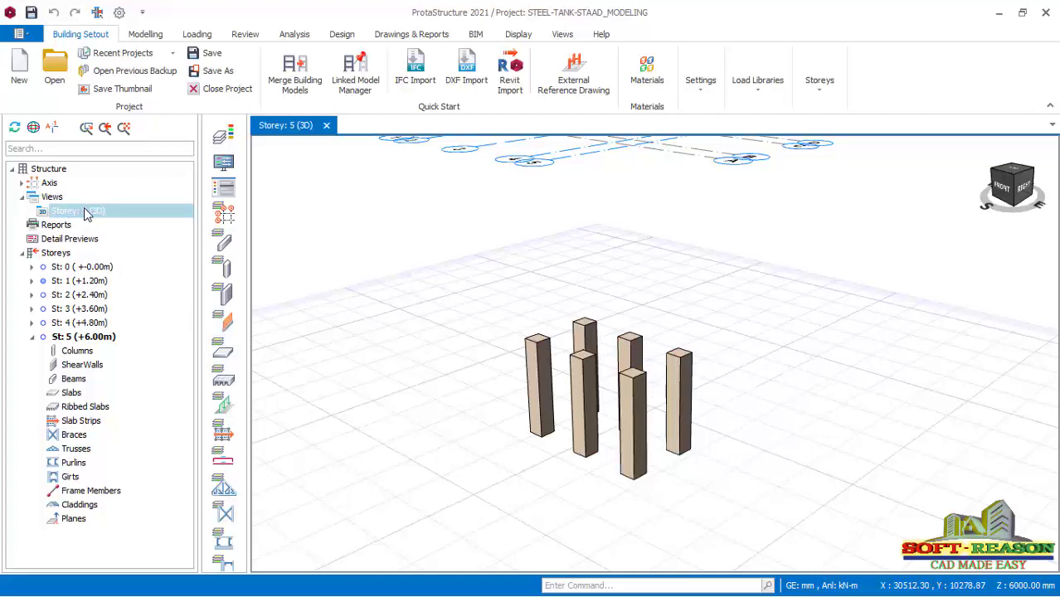
pyautogui.click(819, 85)
pyautogui.click(845, 163)
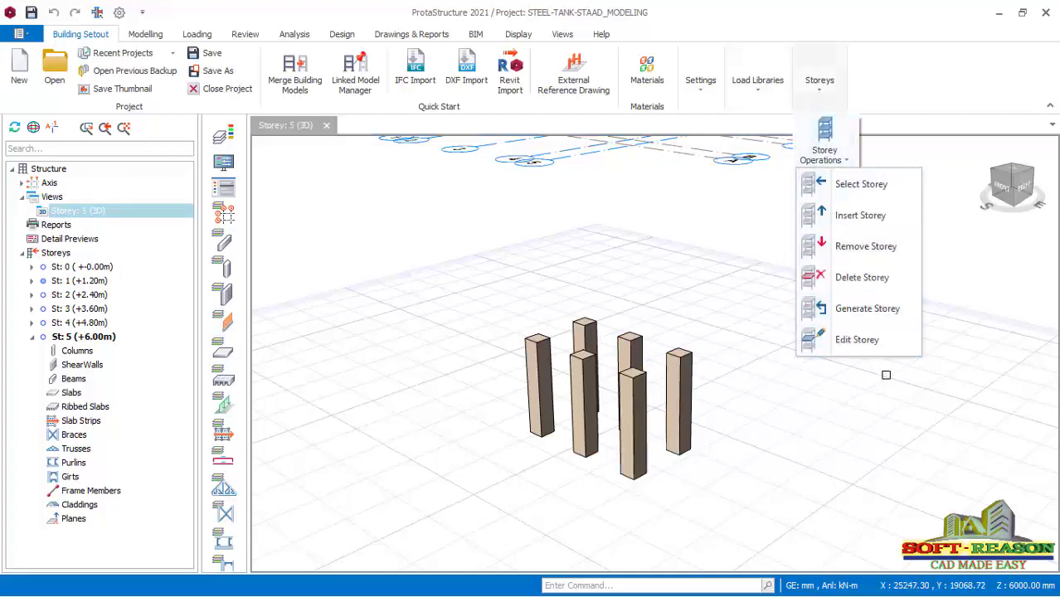
pyautogui.click(845, 341)
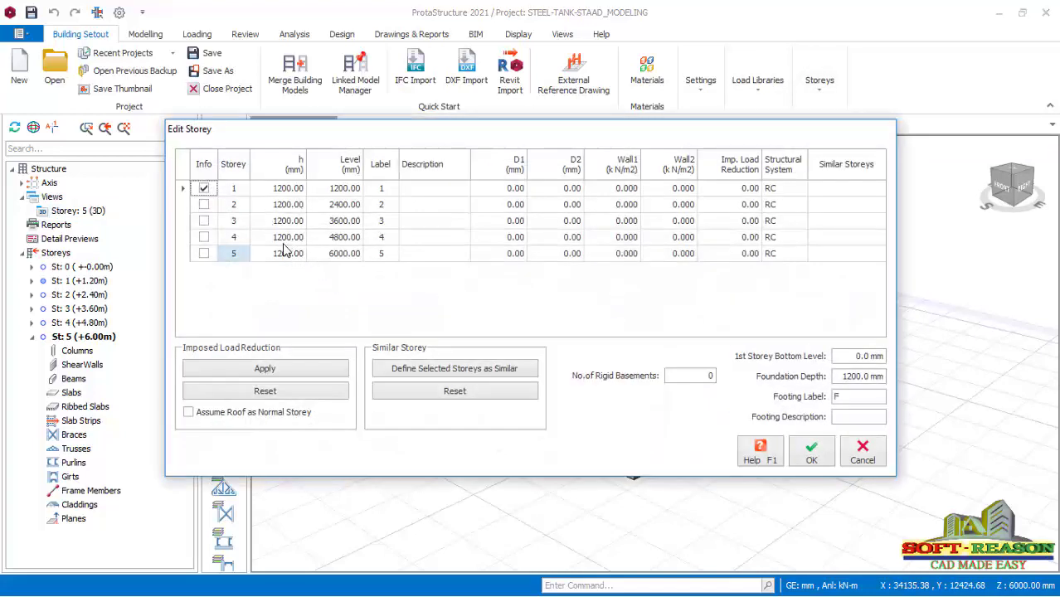
pyautogui.click(277, 208)
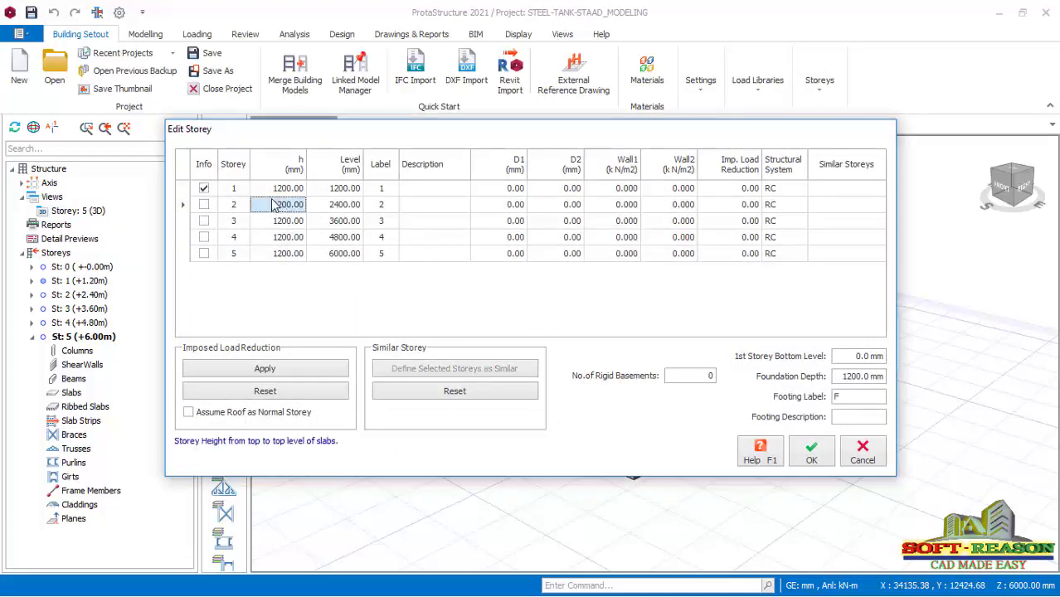
pyautogui.write('15')
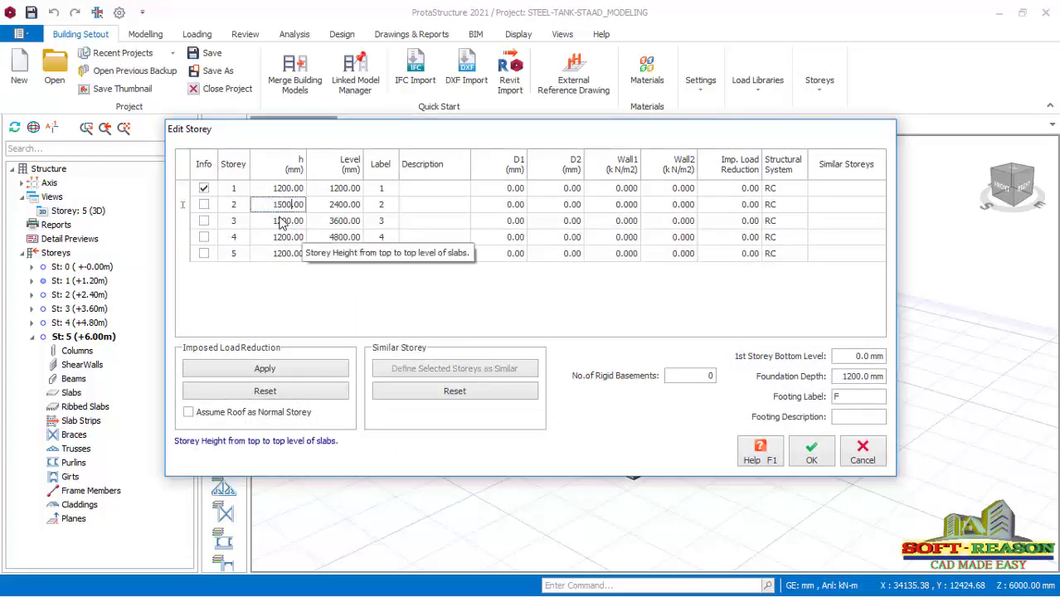
pyautogui.click(281, 222)
pyautogui.doubleClick(284, 221)
pyautogui.write('15')
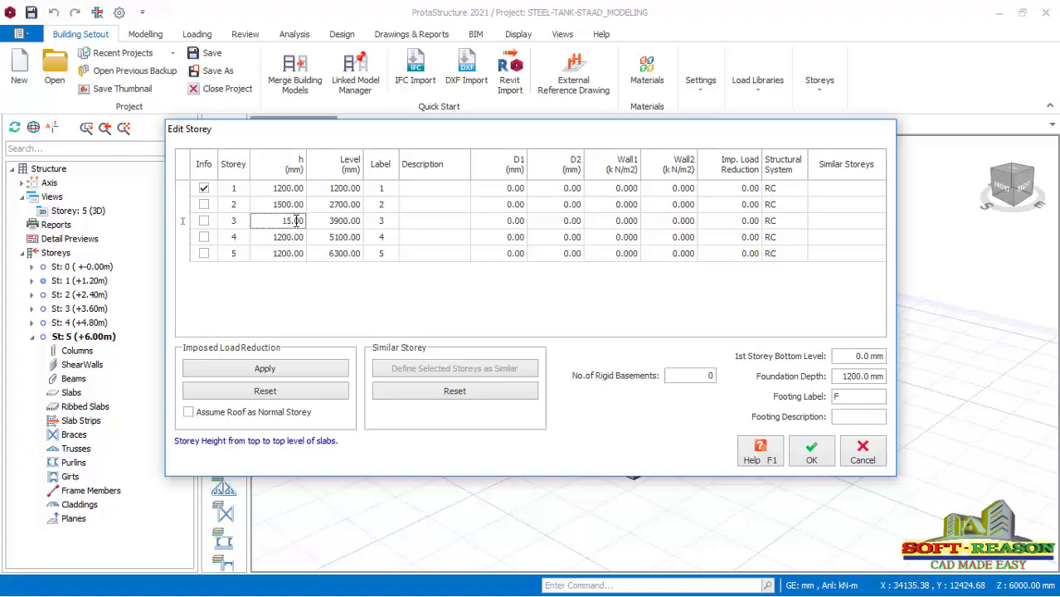
# Set the heights of Storeys 4 and 5 to 1500 mm and apply the storey edits
pyautogui.click(292, 237)
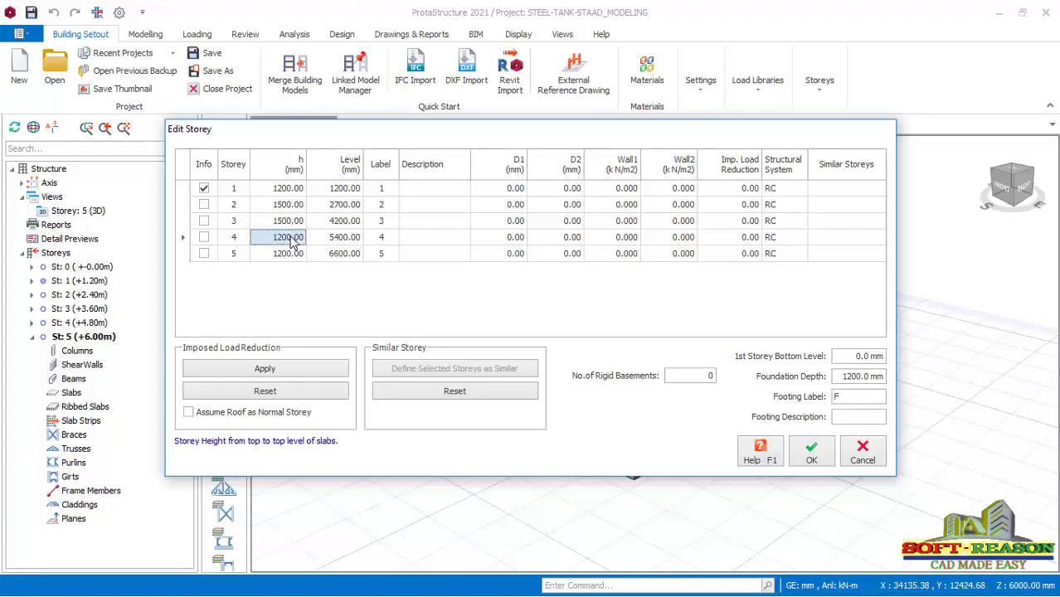
pyautogui.doubleClick(292, 237)
pyautogui.write('1')
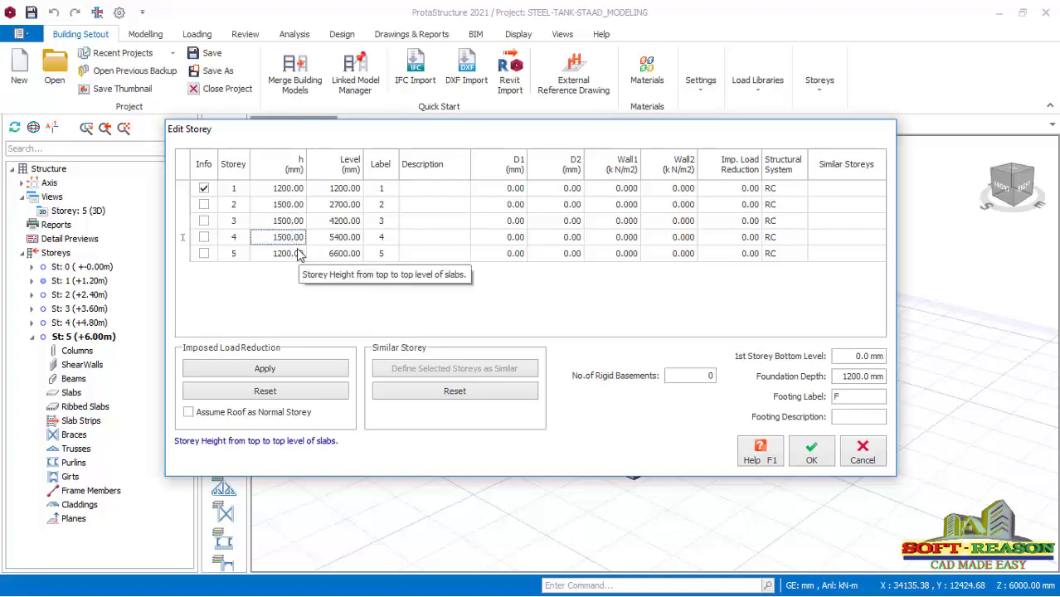
pyautogui.click(289, 254)
pyautogui.doubleClick(289, 254)
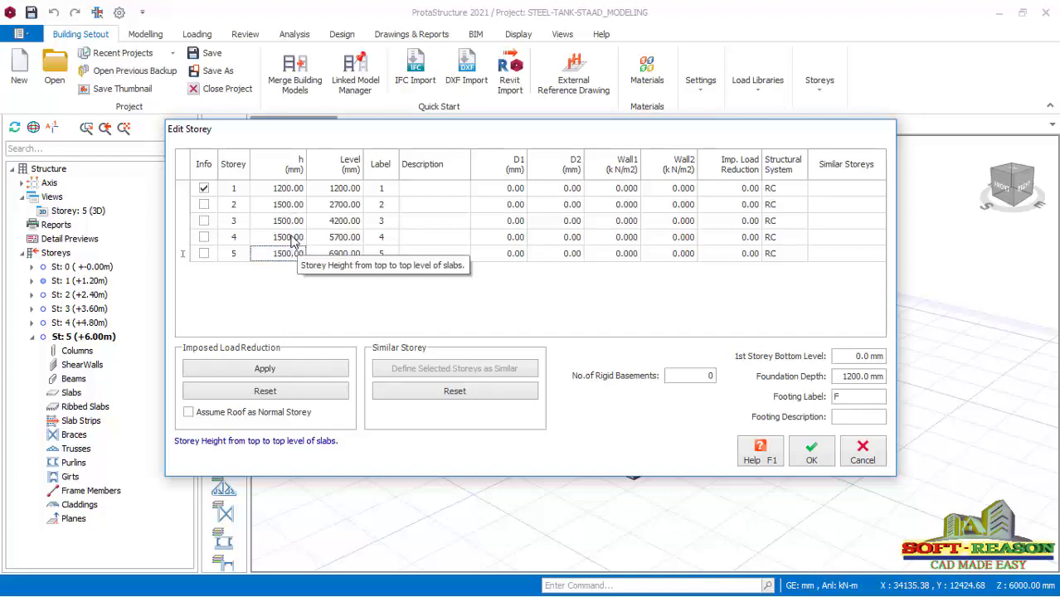
pyautogui.click(811, 458)
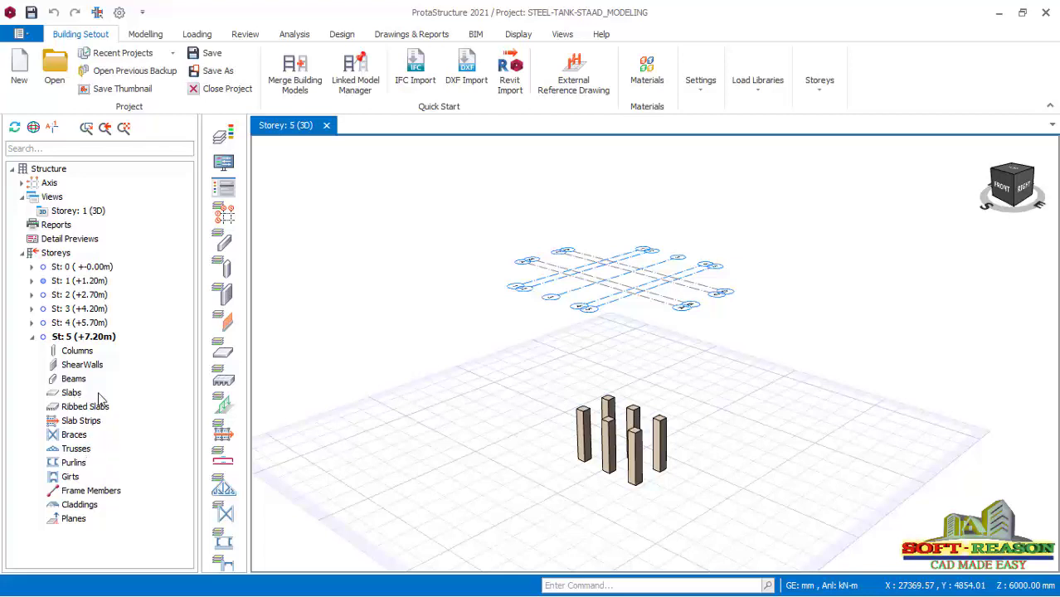
# Make Storey 4 the active storey and view its grid above the base columns in 3D
pyautogui.doubleClick(79, 323)
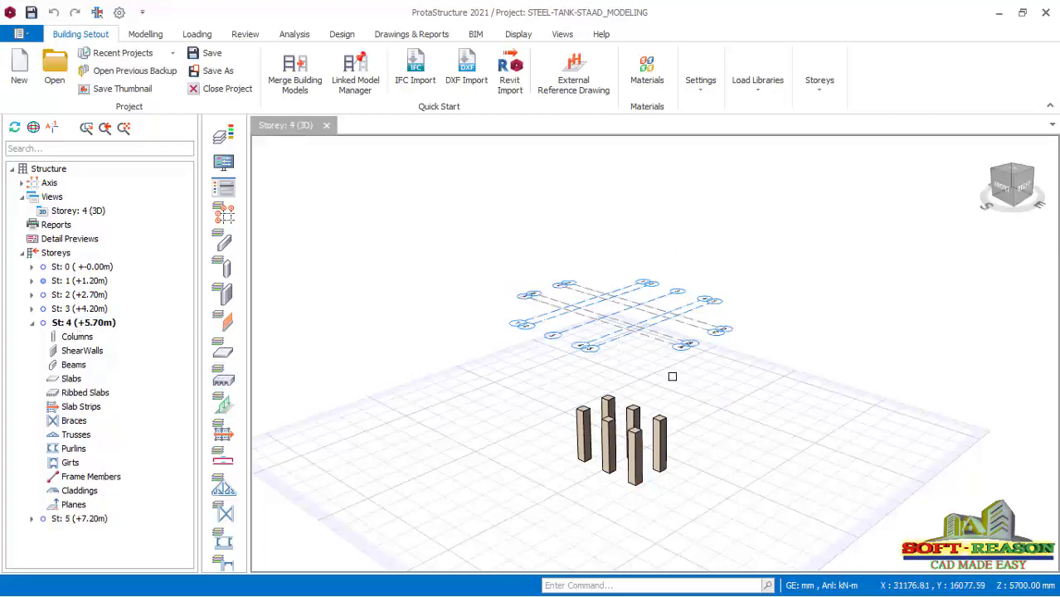
pyautogui.scroll(2, 656, 340)
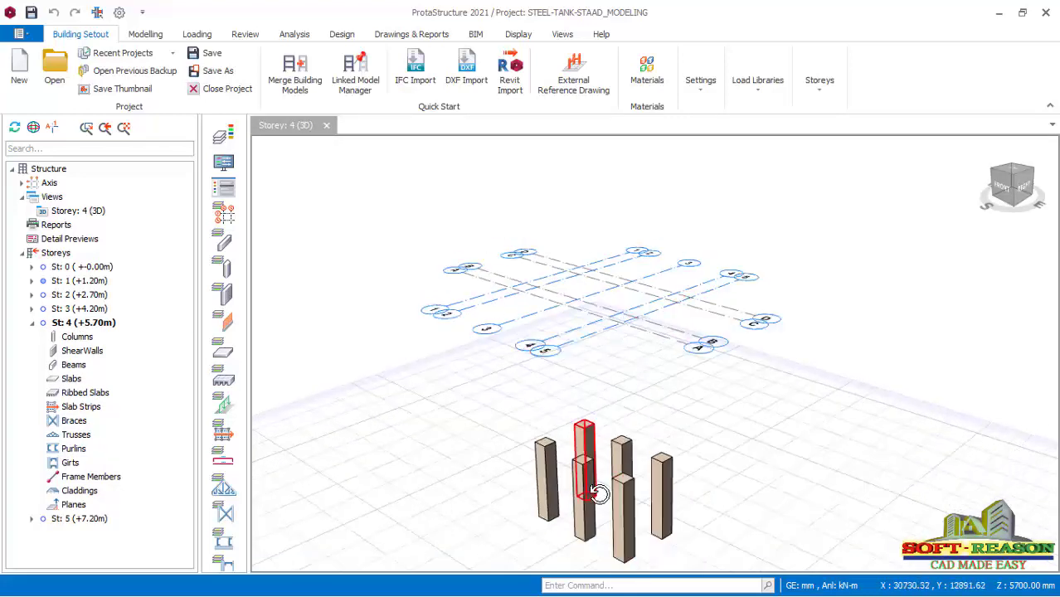
pyautogui.moveTo(614, 490)
pyautogui.mouseDown(button='middle')
pyautogui.moveTo(682, 511)
pyautogui.moveTo(591, 493)
pyautogui.moveTo(609, 514)
pyautogui.mouseUp(button='middle')
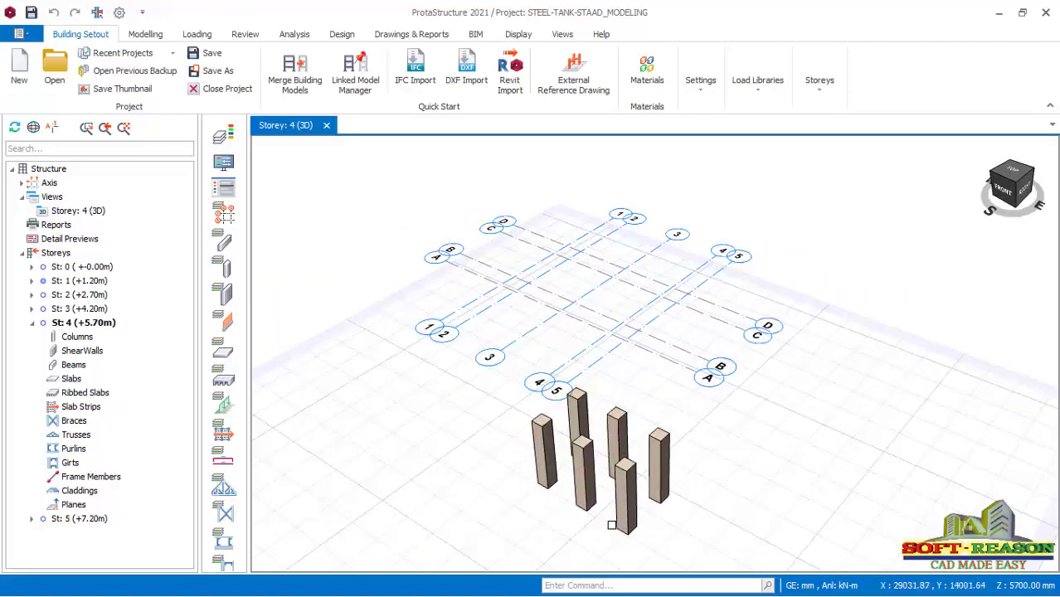
pyautogui.scroll(1, 611, 525)
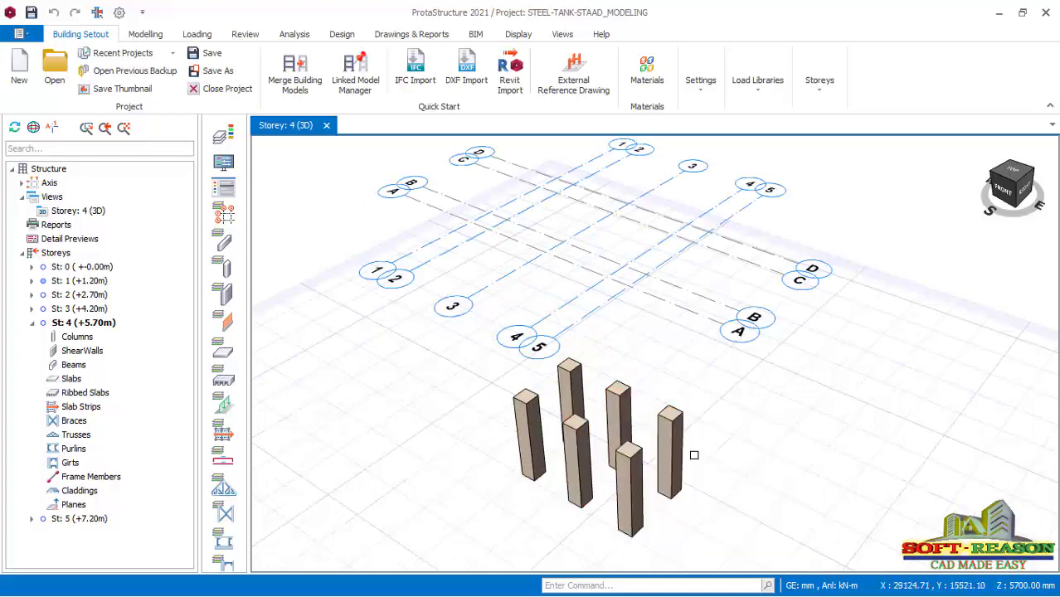
pyautogui.moveTo(690, 454)
pyautogui.mouseDown(button='middle')
pyautogui.moveTo(648, 434)
pyautogui.moveTo(652, 445)
pyautogui.mouseUp(button='middle')
pyautogui.scroll(-3, 646, 366)
pyautogui.scroll(3, 653, 446)
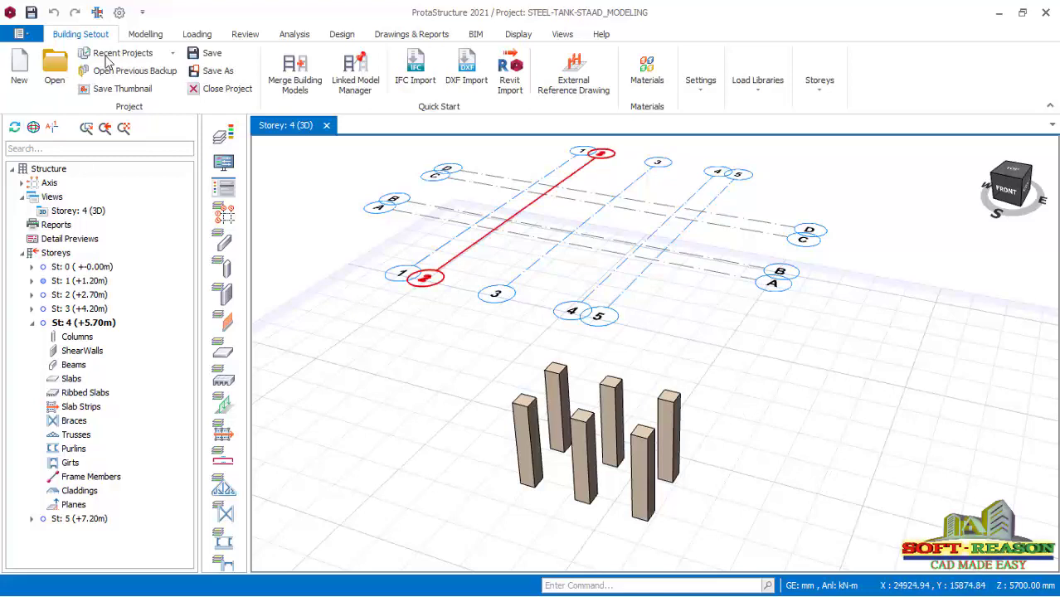
# Start a steel column and assign it the BS universal column section UKC152X152X23
pyautogui.click(145, 34)
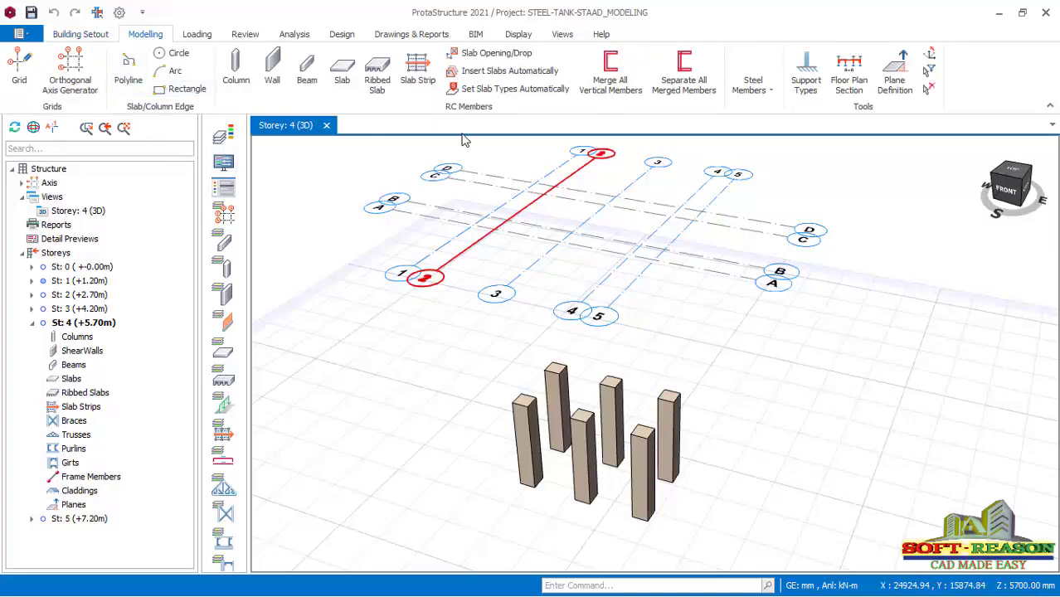
pyautogui.click(769, 92)
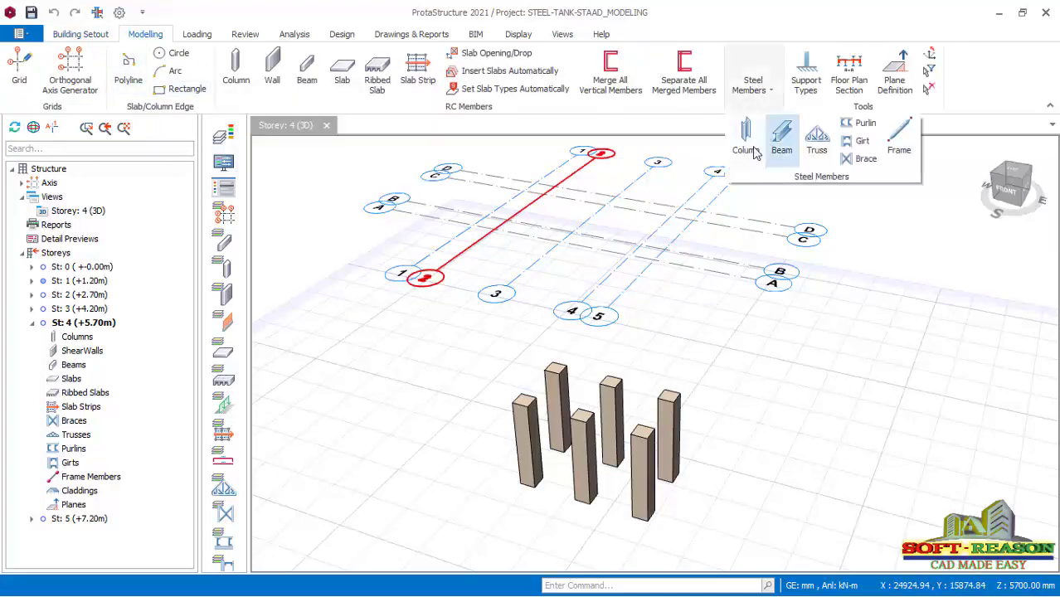
pyautogui.click(744, 147)
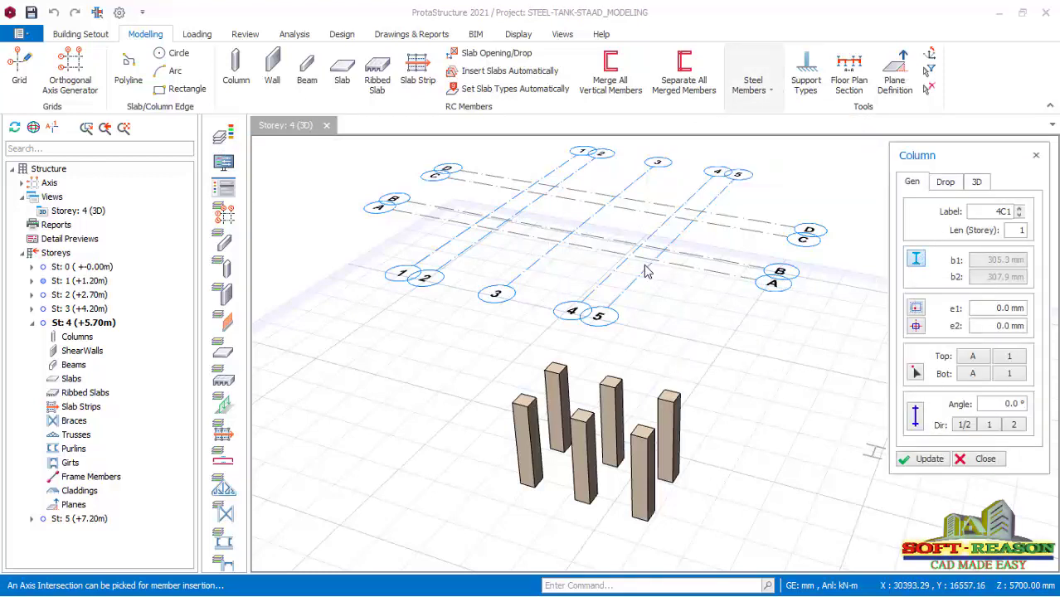
pyautogui.click(914, 260)
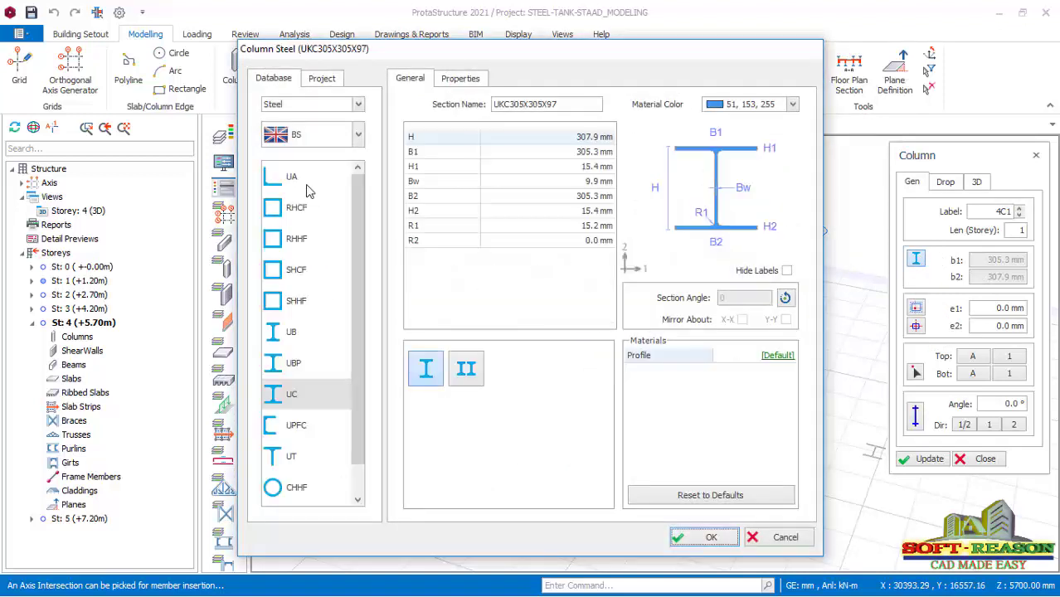
pyautogui.click(295, 393)
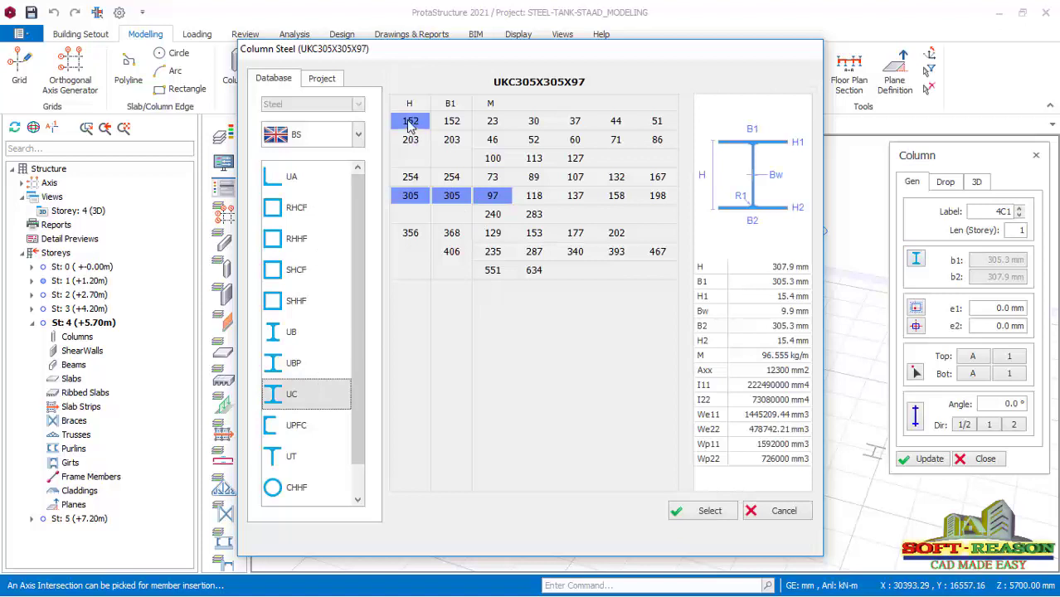
pyautogui.click(410, 123)
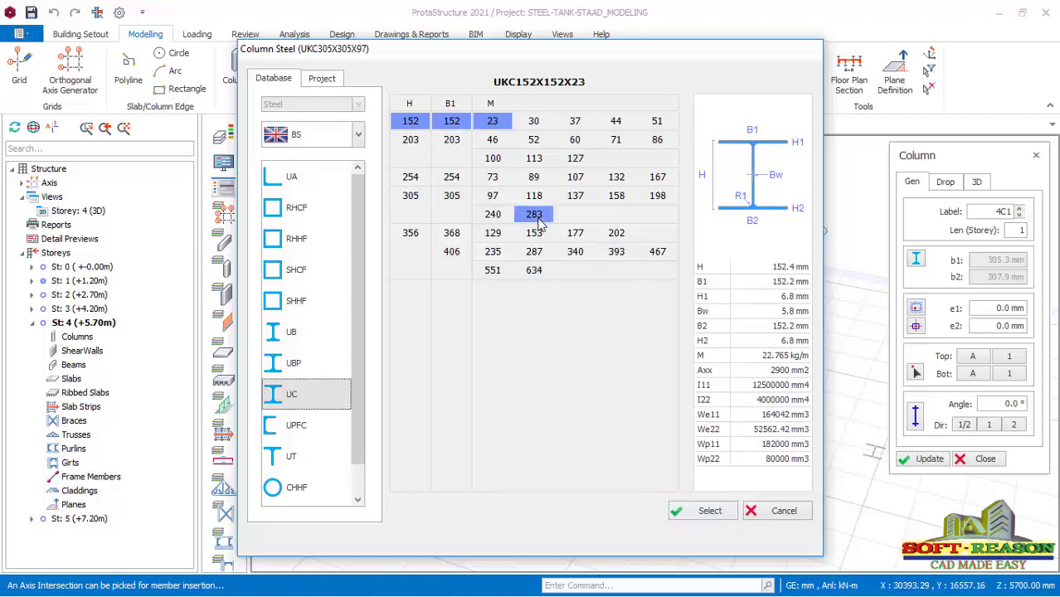
pyautogui.click(710, 512)
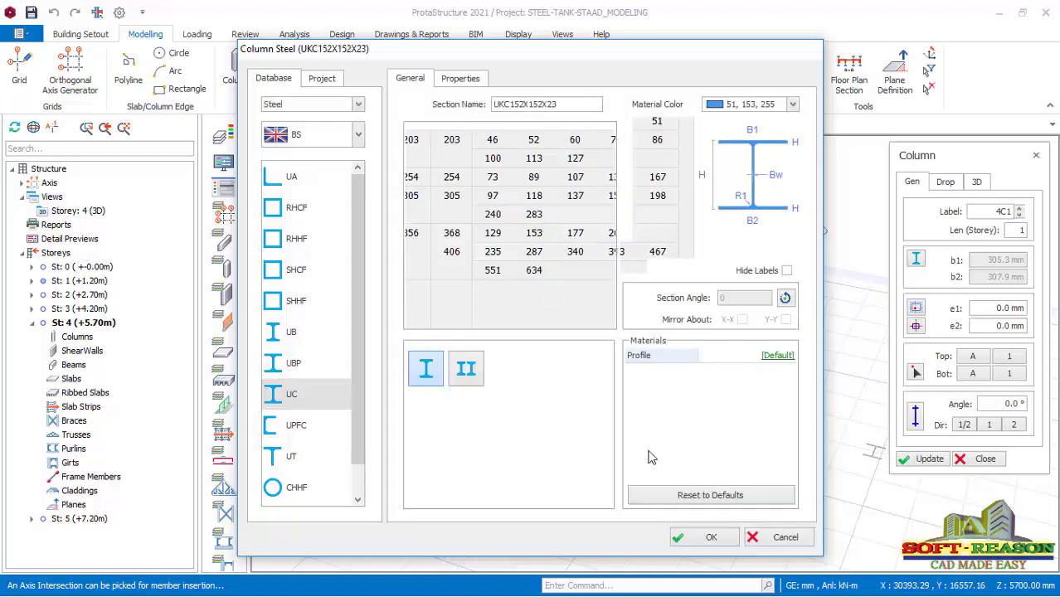
pyautogui.click(709, 538)
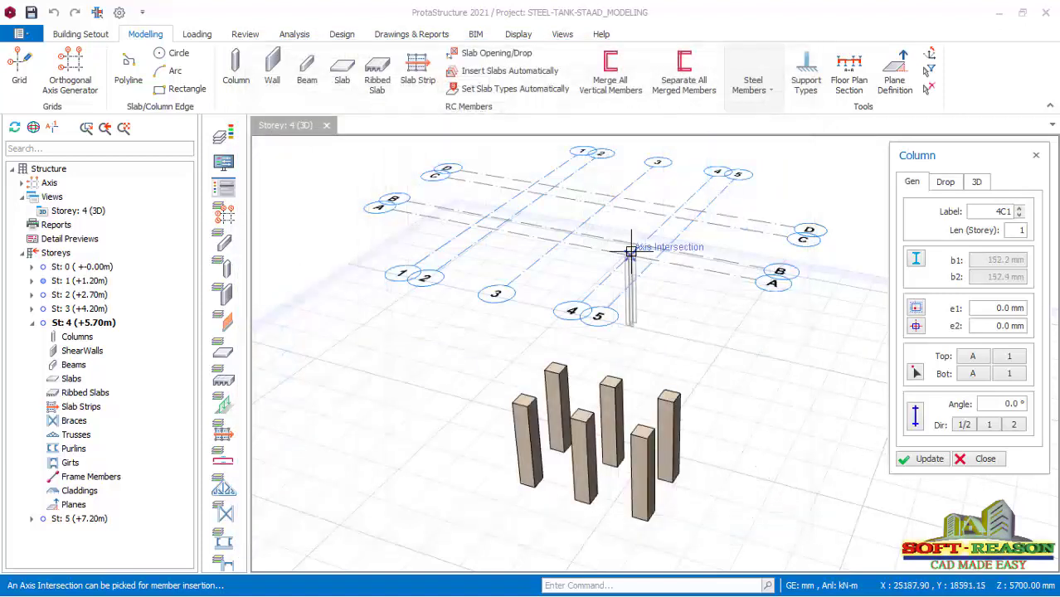
# Place steel columns on Storey 4 at the intersections of axes B and C with axes 2, 3 and 4
pyautogui.scroll(2, 640, 241)
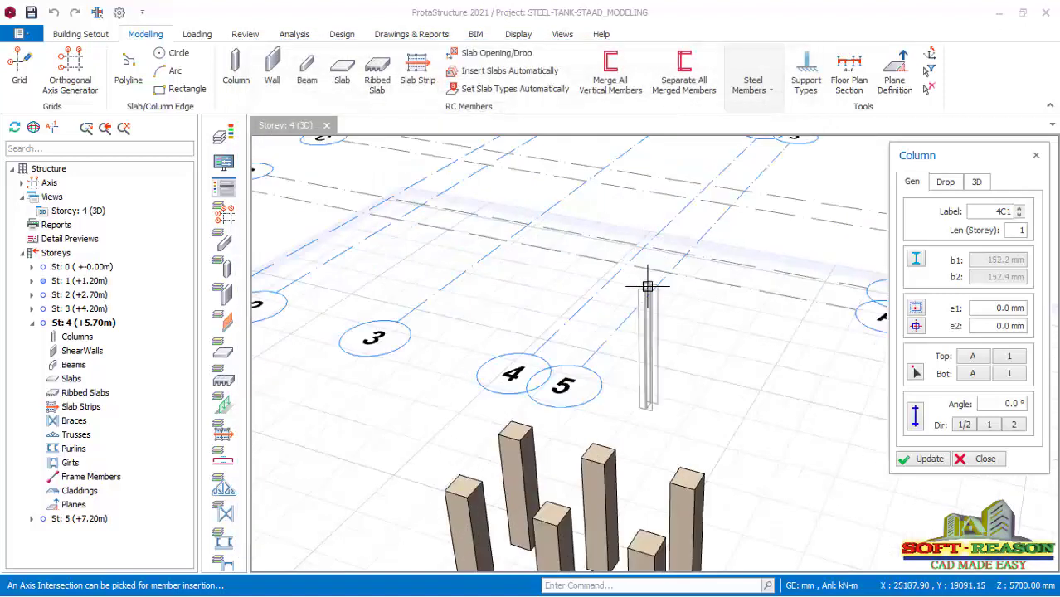
pyautogui.click(687, 374)
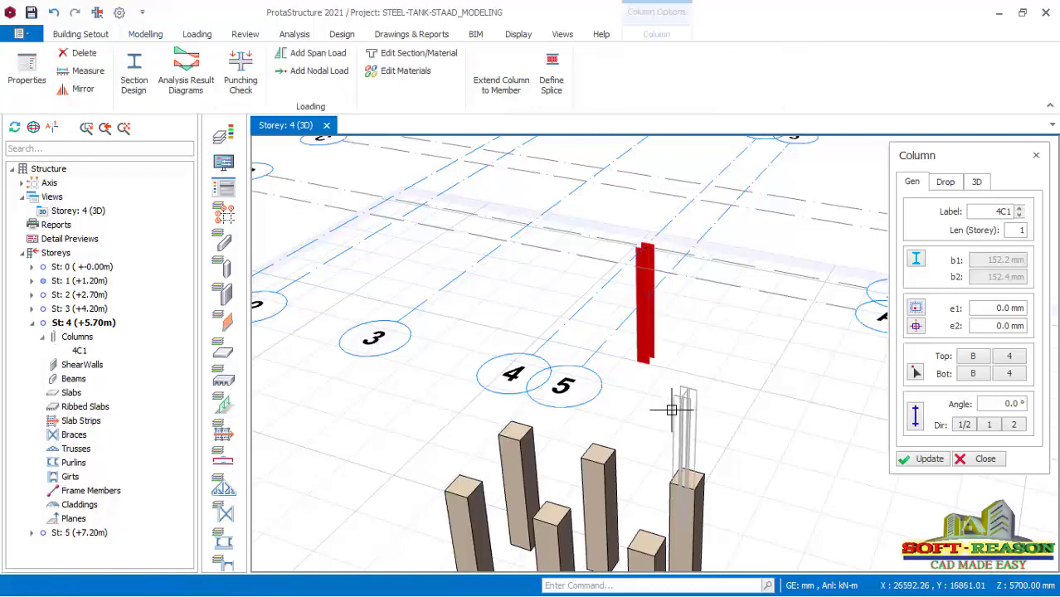
pyautogui.scroll(-2, 686, 320)
pyautogui.scroll(1, 680, 290)
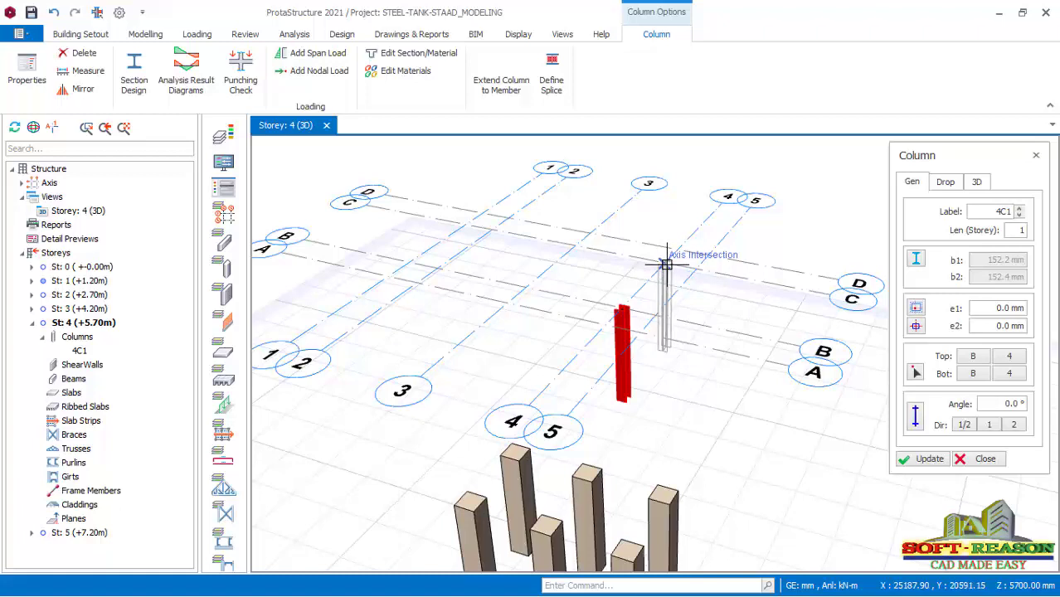
pyautogui.click(663, 264)
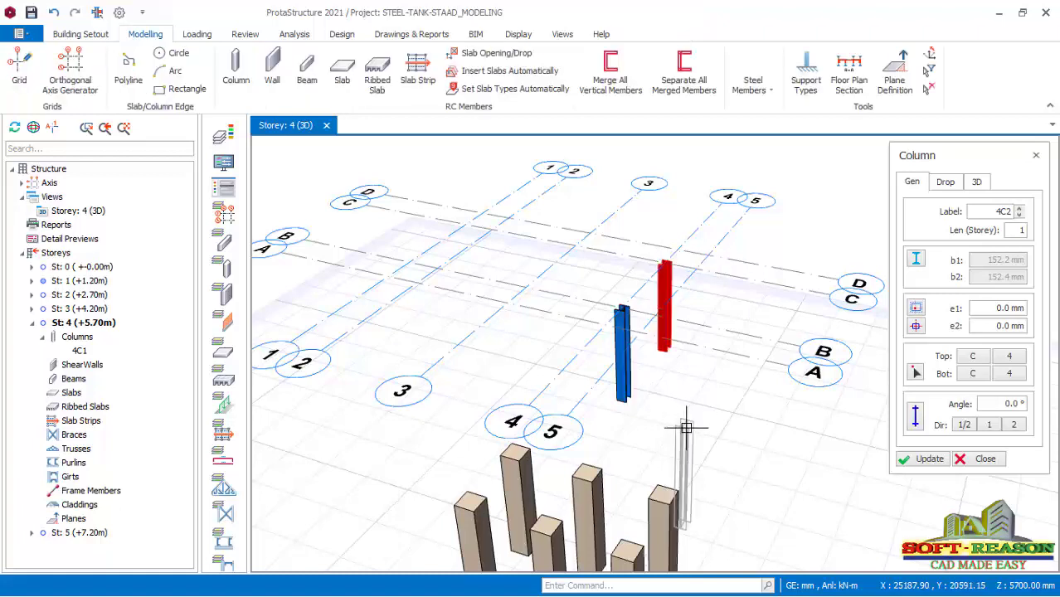
pyautogui.click(539, 286)
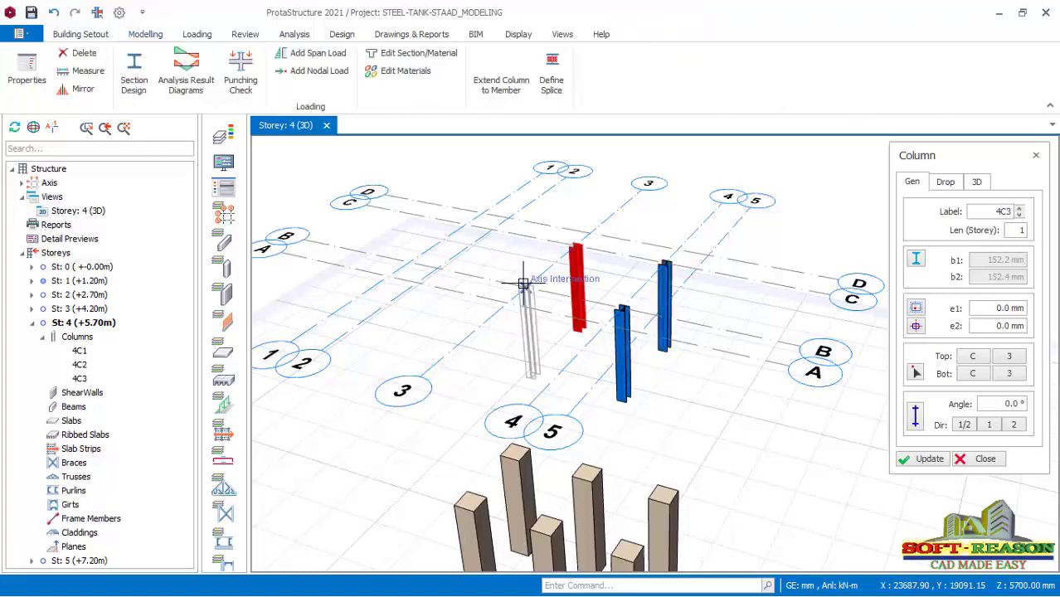
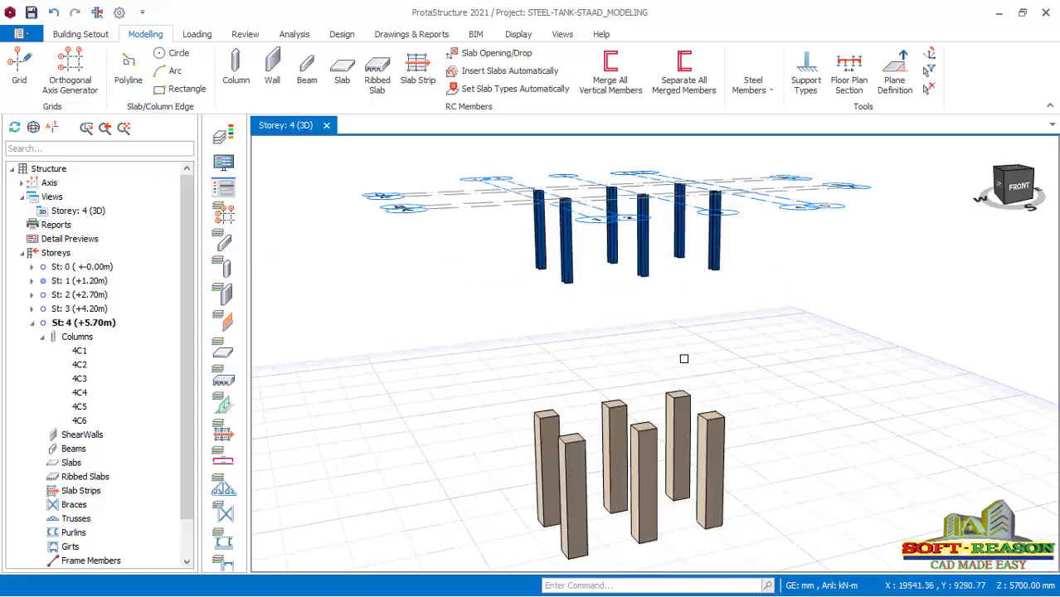
# Select all six steel columns on Storey 4 and open their Column Table
pyautogui.moveTo(683, 357)
pyautogui.mouseDown(button='middle')
pyautogui.moveTo(673, 355)
pyautogui.moveTo(710, 354)
pyautogui.mouseUp(button='middle')
pyautogui.moveTo(754, 254); pyautogui.dragTo(516, 323)
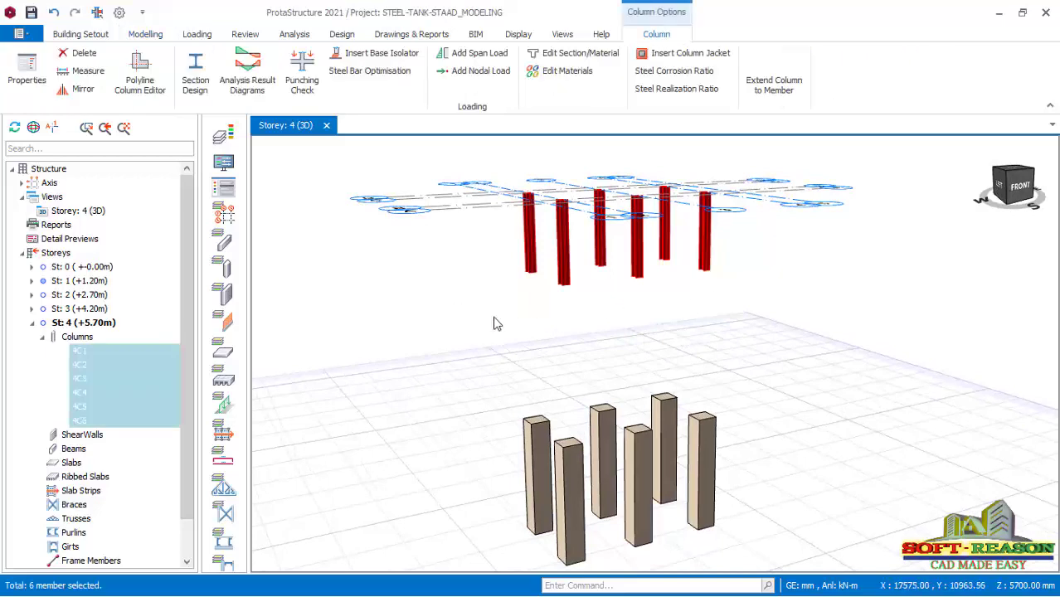
pyautogui.rightClick(494, 324)
pyautogui.click(508, 12)
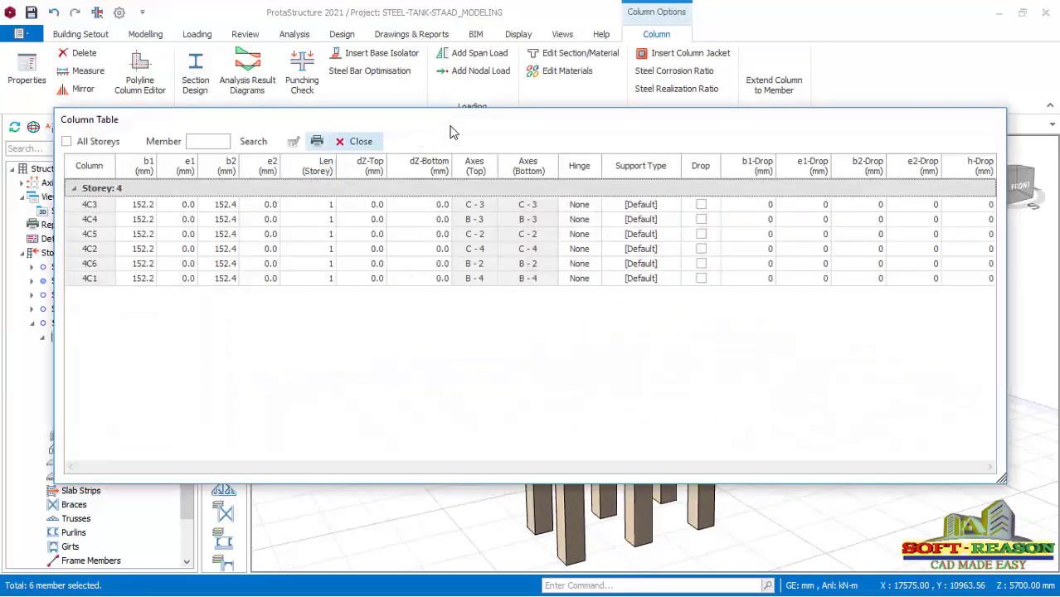
pyautogui.moveTo(504, 123); pyautogui.dragTo(545, 280)
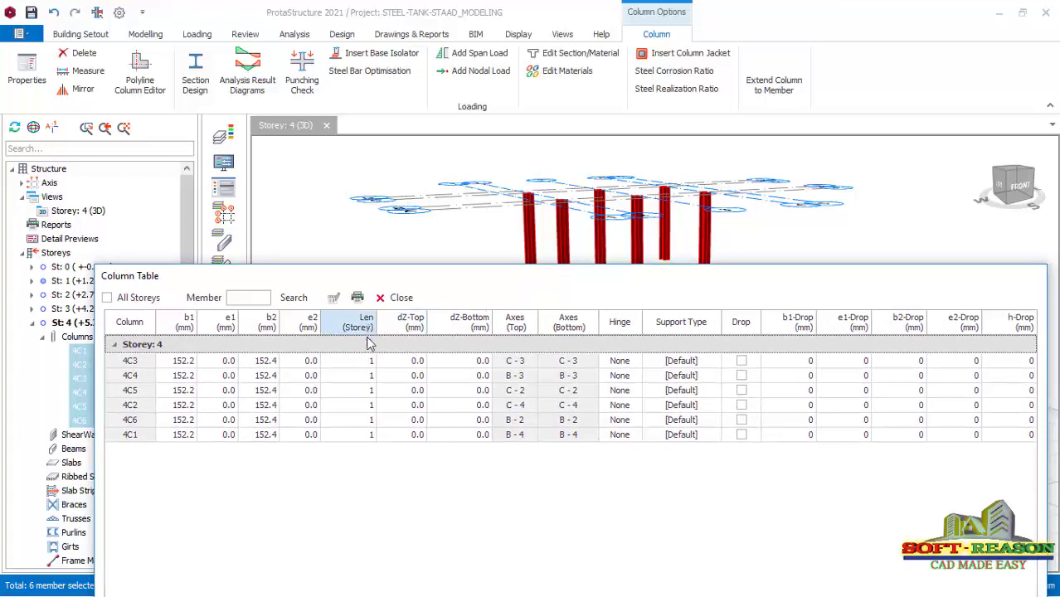
# Set the storey length of all six steel columns to 3 and close the table
pyautogui.click(365, 327)
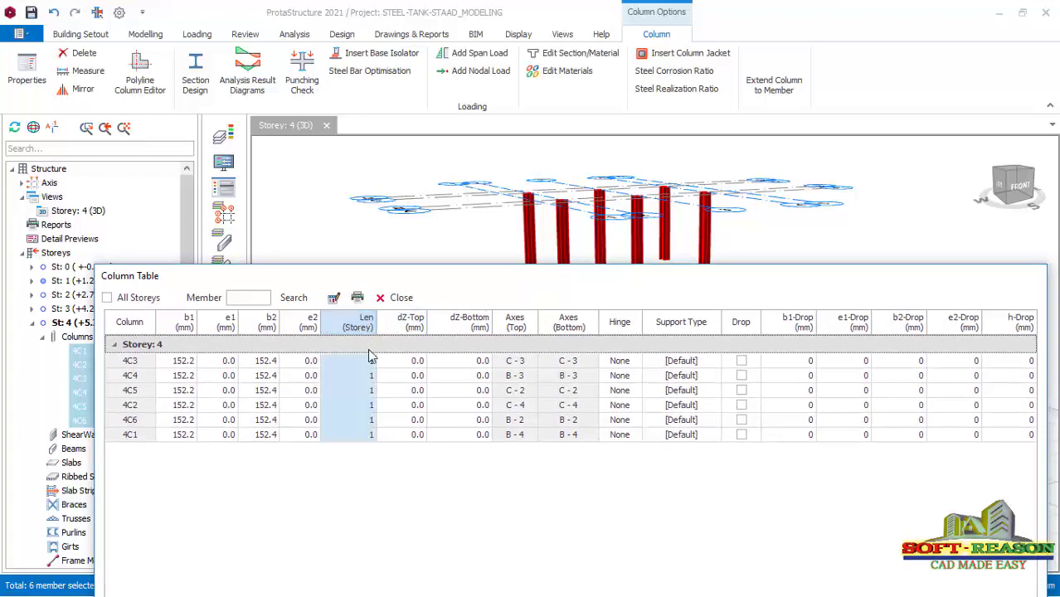
pyautogui.click(335, 302)
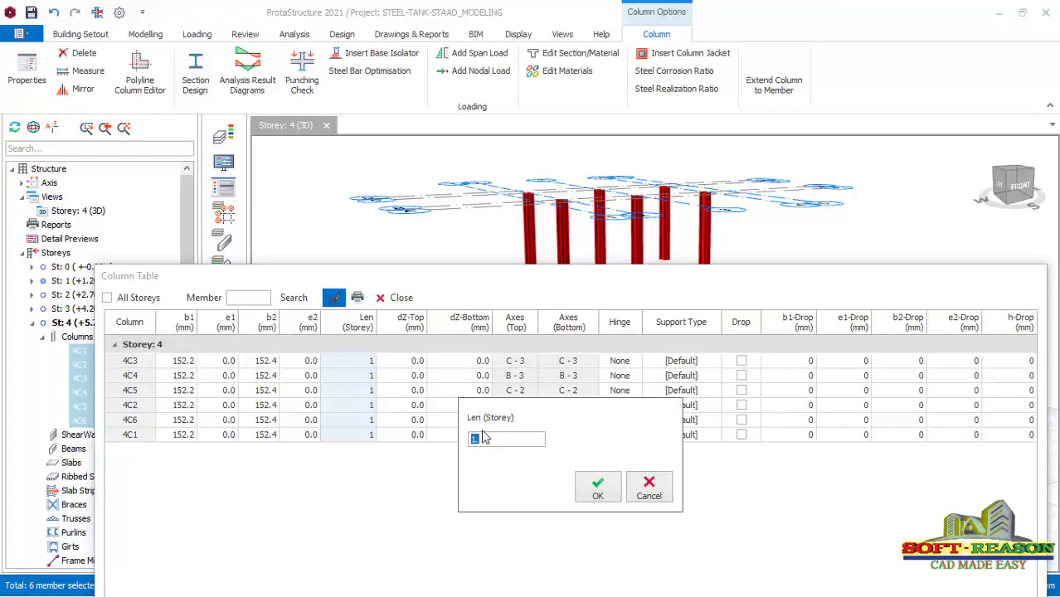
pyautogui.click(595, 490)
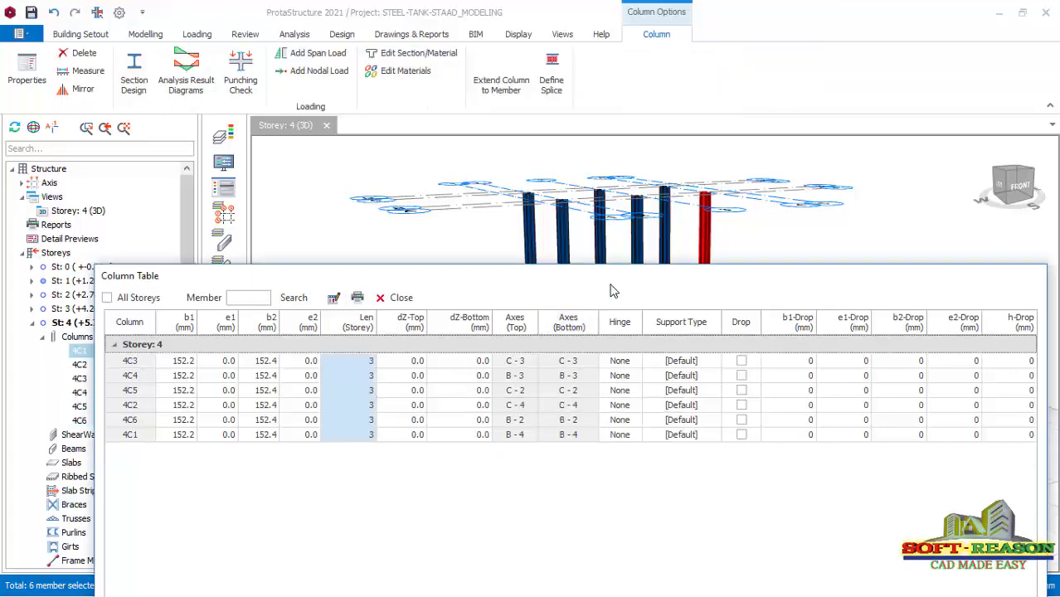
pyautogui.moveTo(610, 291); pyautogui.dragTo(523, 274)
pyautogui.click(372, 292)
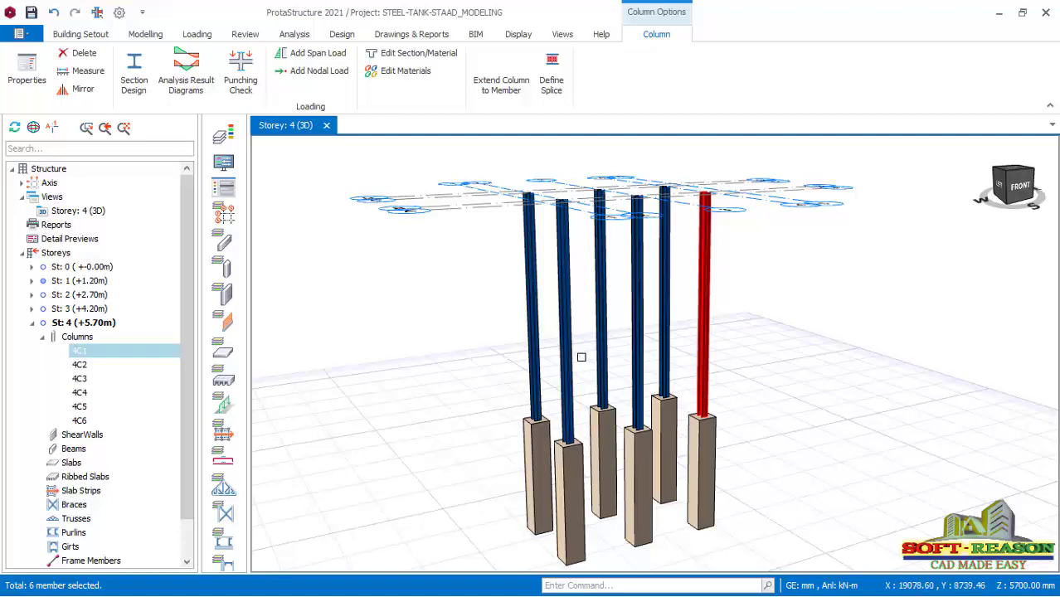
# Examine in 3D how the lengthened steel columns meet the concrete base columns
pyautogui.moveTo(581, 357); pyautogui.dragTo(770, 361, button='middle')
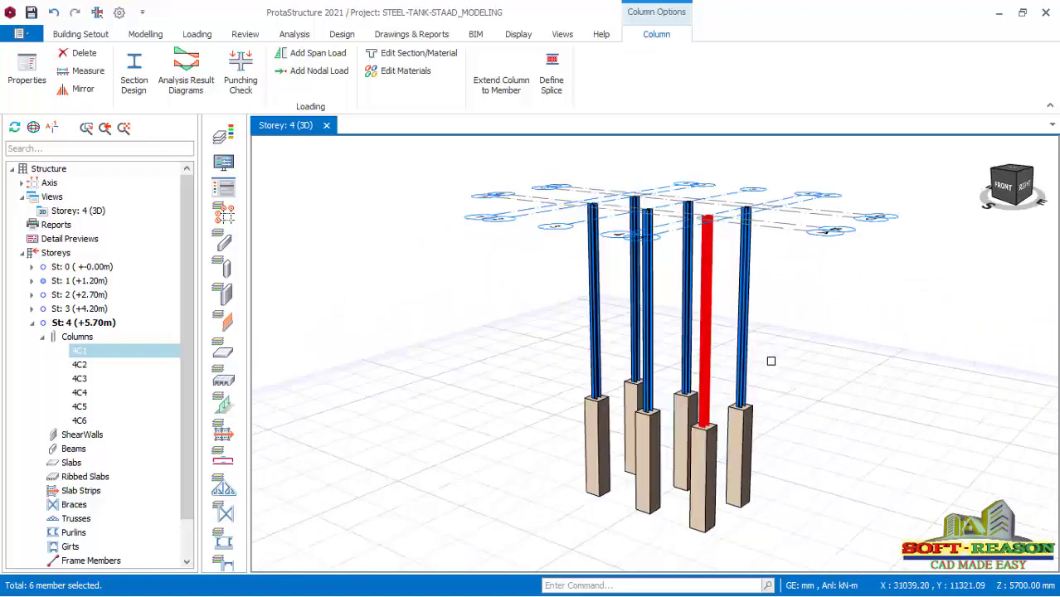
pyautogui.scroll(4, 771, 361)
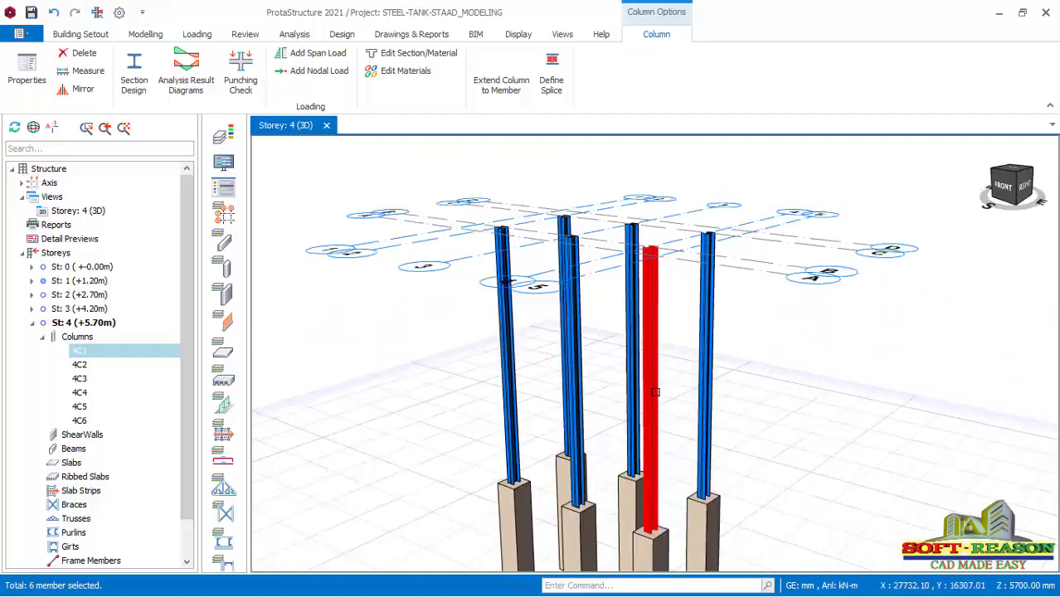
pyautogui.scroll(-2, 655, 392)
pyautogui.scroll(1, 648, 335)
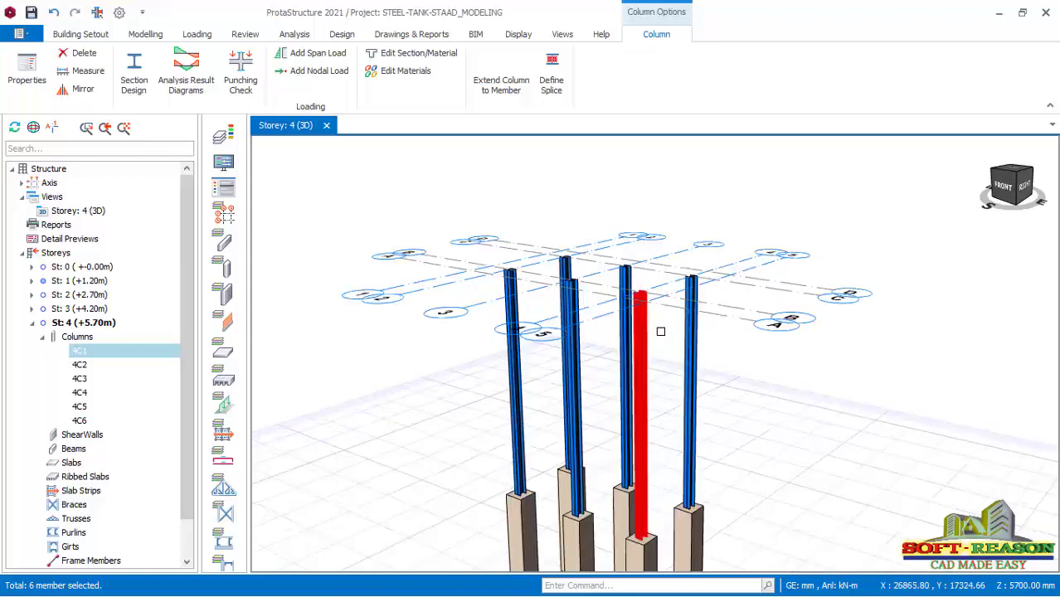
pyautogui.moveTo(663, 383)
pyautogui.mouseDown(button='middle')
pyautogui.moveTo(632, 381)
pyautogui.moveTo(675, 385)
pyautogui.mouseUp(button='middle')
pyautogui.scroll(-2, 658, 386)
pyautogui.scroll(-1, 741, 346)
pyautogui.scroll(-1, 699, 405)
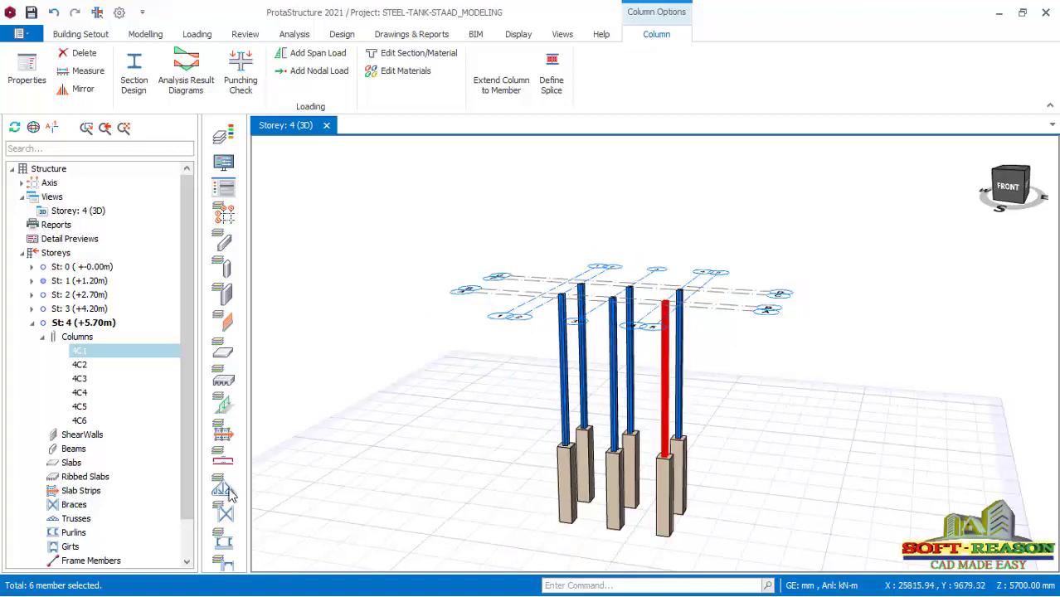
# Make Storey 5 the active storey and view its grid above the steel columns in 3D
pyautogui.click(70, 336)
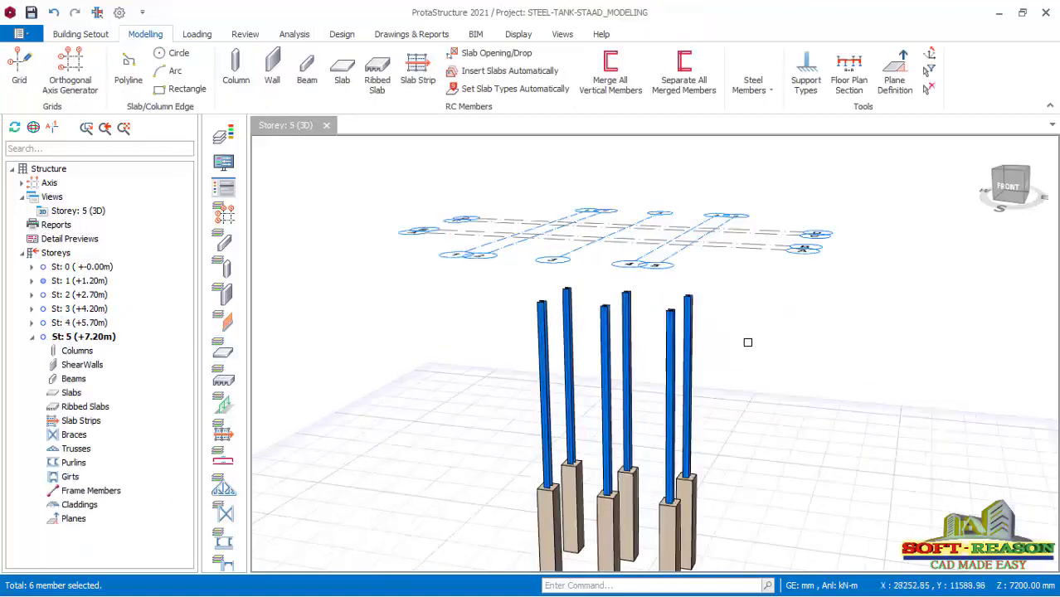
pyautogui.moveTo(746, 355); pyautogui.dragTo(710, 360, button='middle')
pyautogui.scroll(2, 748, 340)
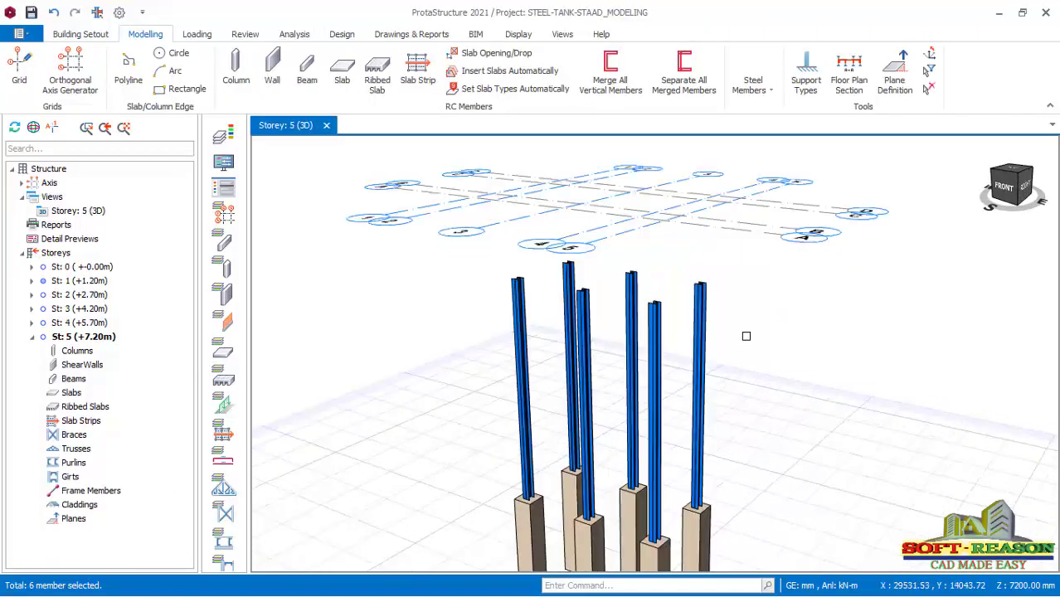
pyautogui.scroll(1, 626, 249)
pyautogui.scroll(1, 703, 303)
pyautogui.scroll(-1, 581, 356)
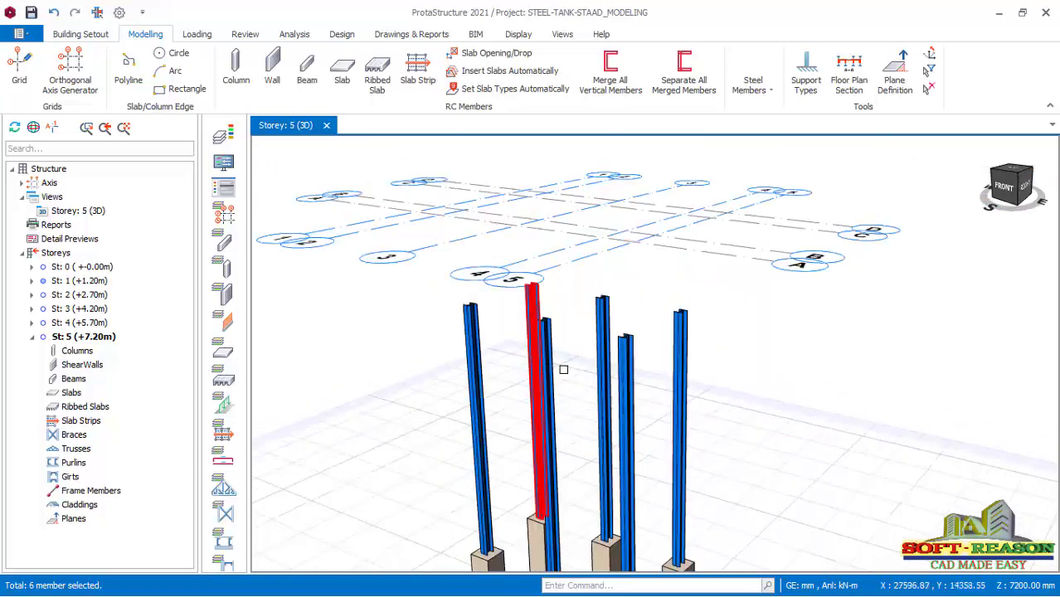
pyautogui.scroll(-1, 563, 358)
pyautogui.scroll(-1, 681, 401)
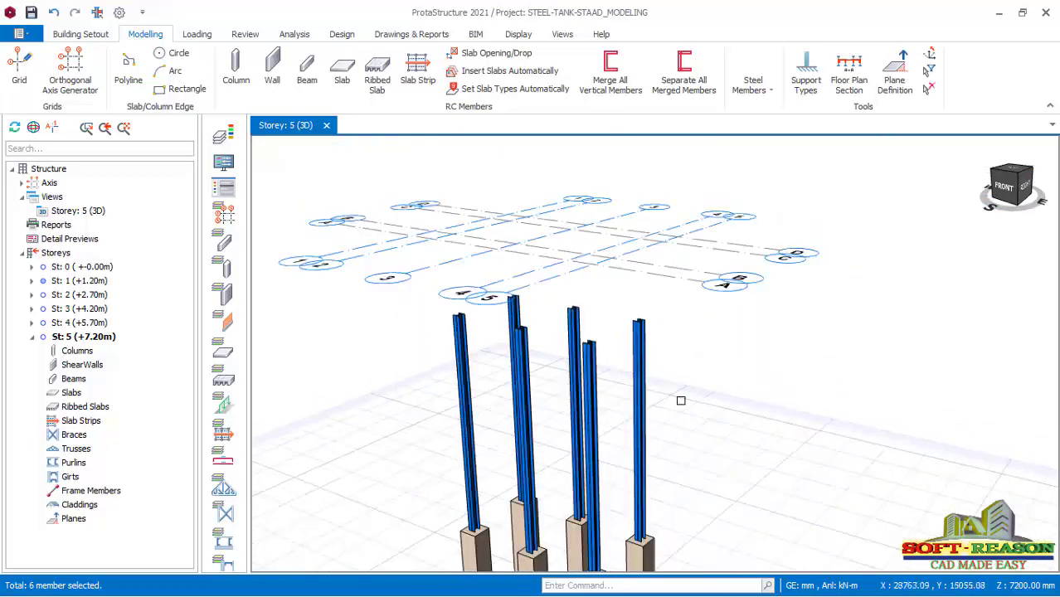
# Try placing steel columns with a length of 3 storeys at grid intersections B-4 and C-4 on Storey 5
pyautogui.click(770, 90)
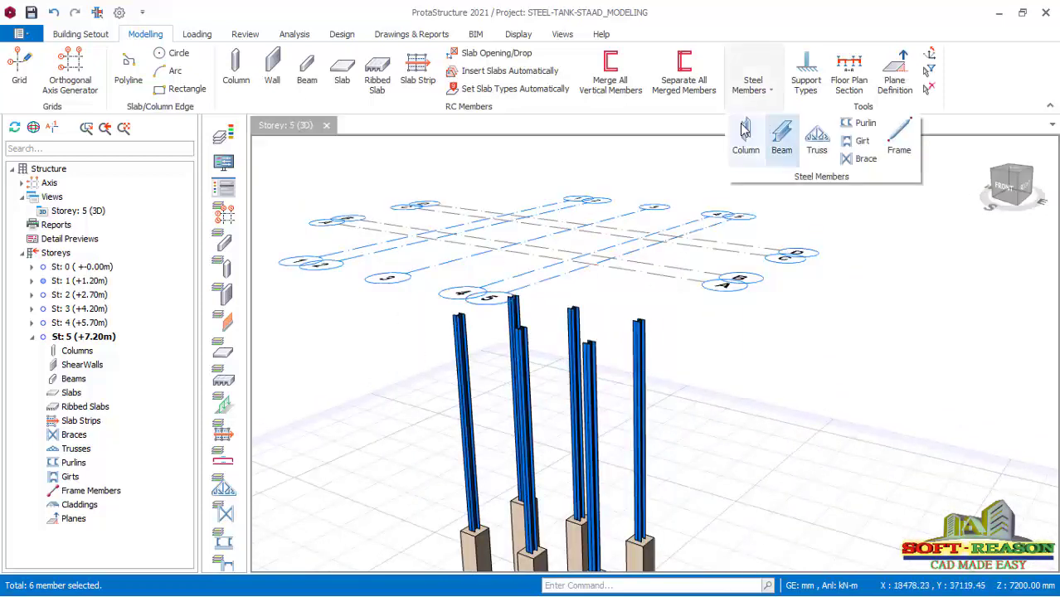
pyautogui.click(745, 138)
pyautogui.moveTo(485, 339); pyautogui.dragTo(560, 360, button='middle')
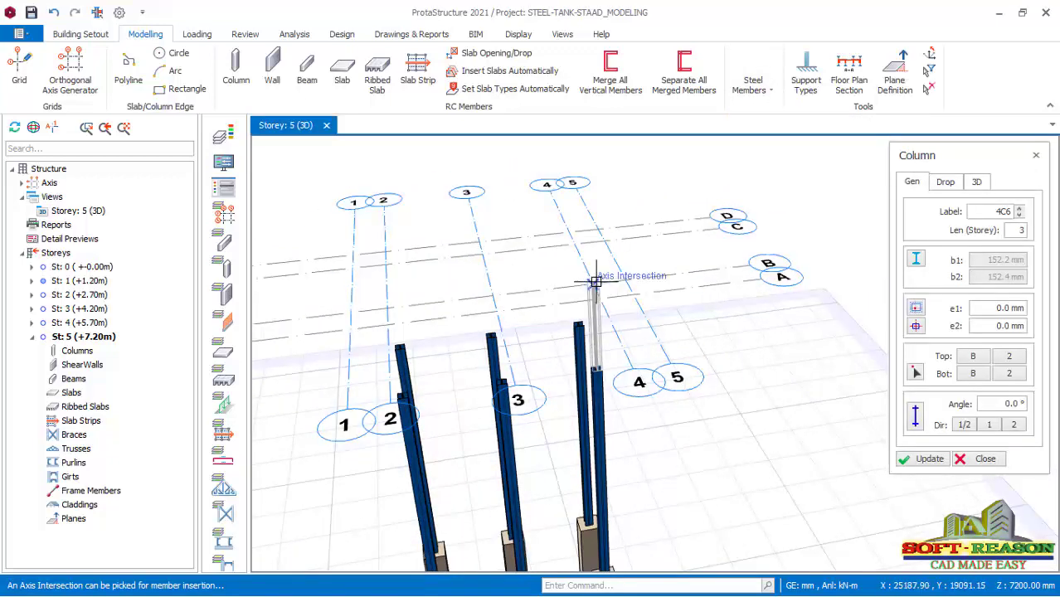
pyautogui.click(581, 240)
pyautogui.click(575, 241)
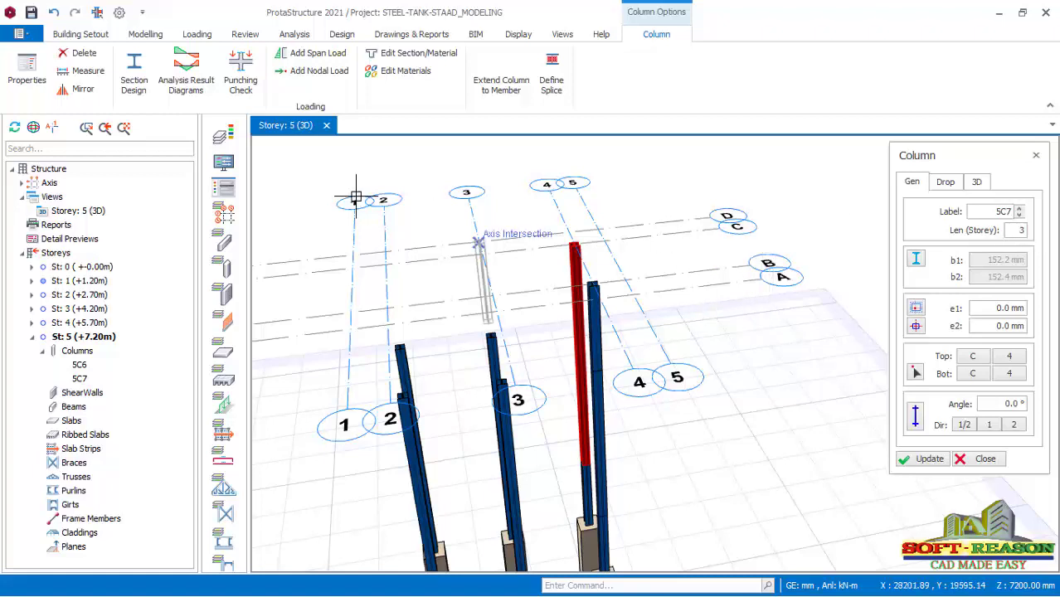
# Undo the two steel columns placed on Storey 5
pyautogui.click(56, 15)
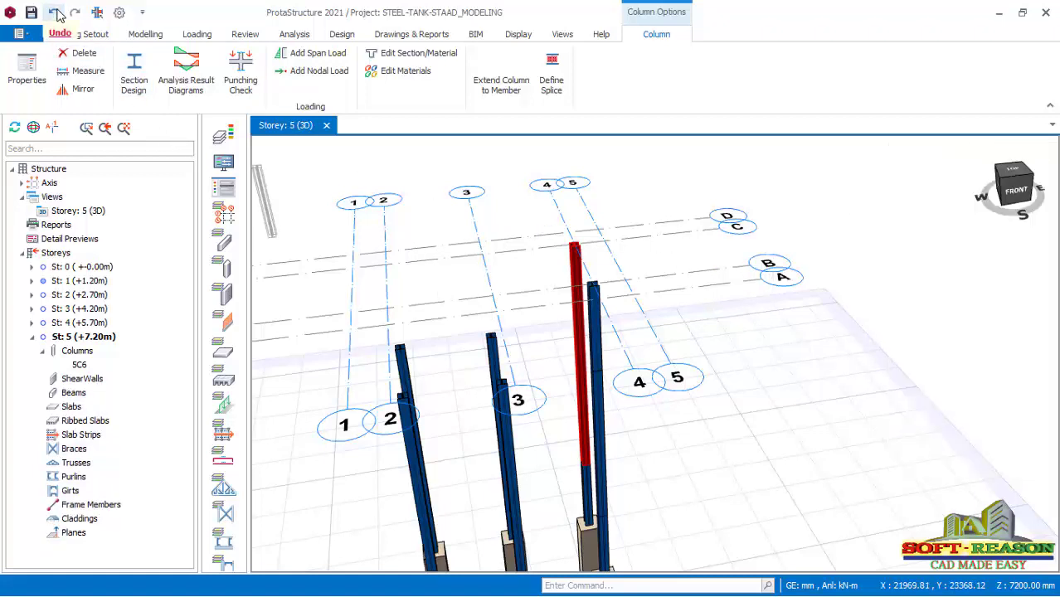
pyautogui.click(55, 15)
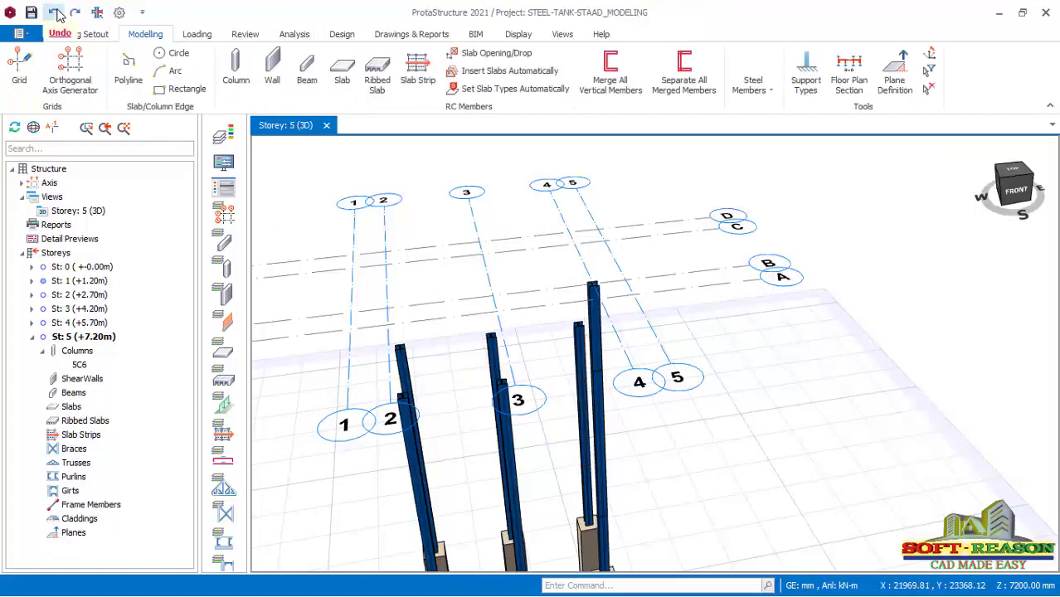
# Place steel columns with a length of 1 storey at grid intersections B-4, C-4 and C-3 on Storey 5
pyautogui.click(772, 92)
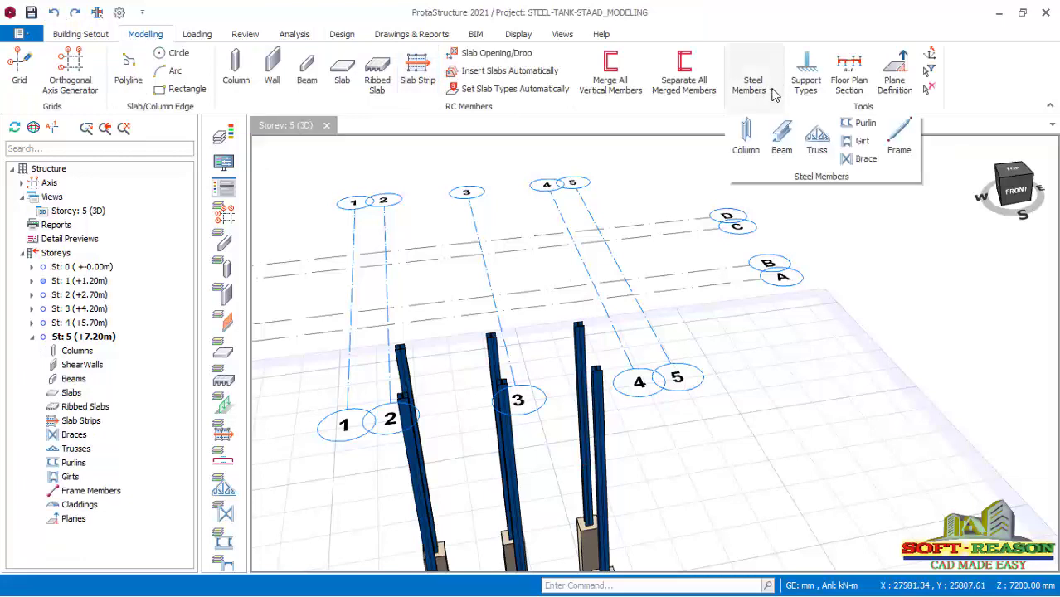
pyautogui.click(745, 139)
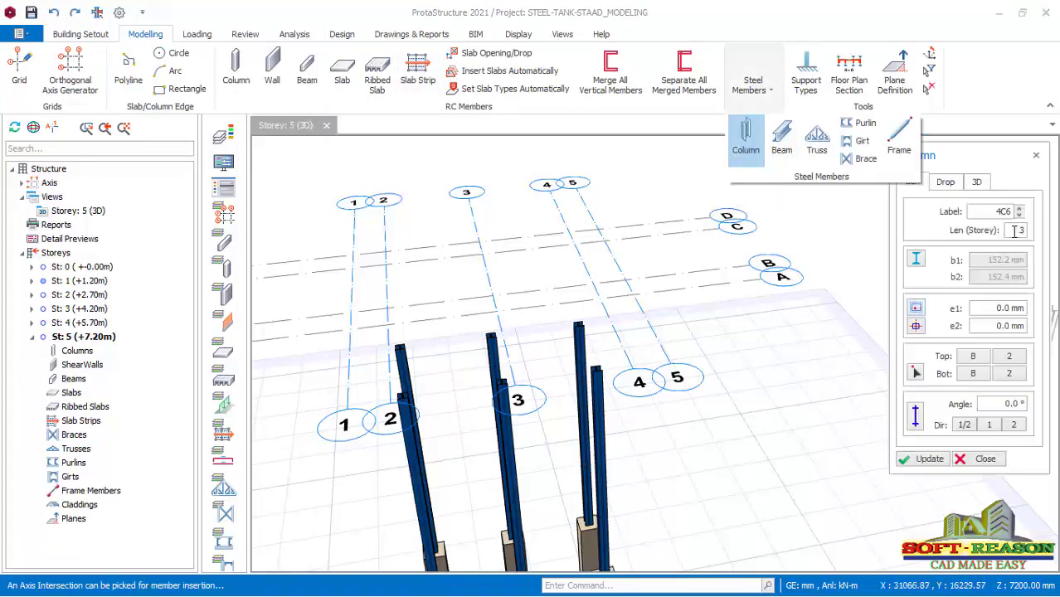
pyautogui.click(1016, 232)
pyautogui.doubleClick(1025, 232)
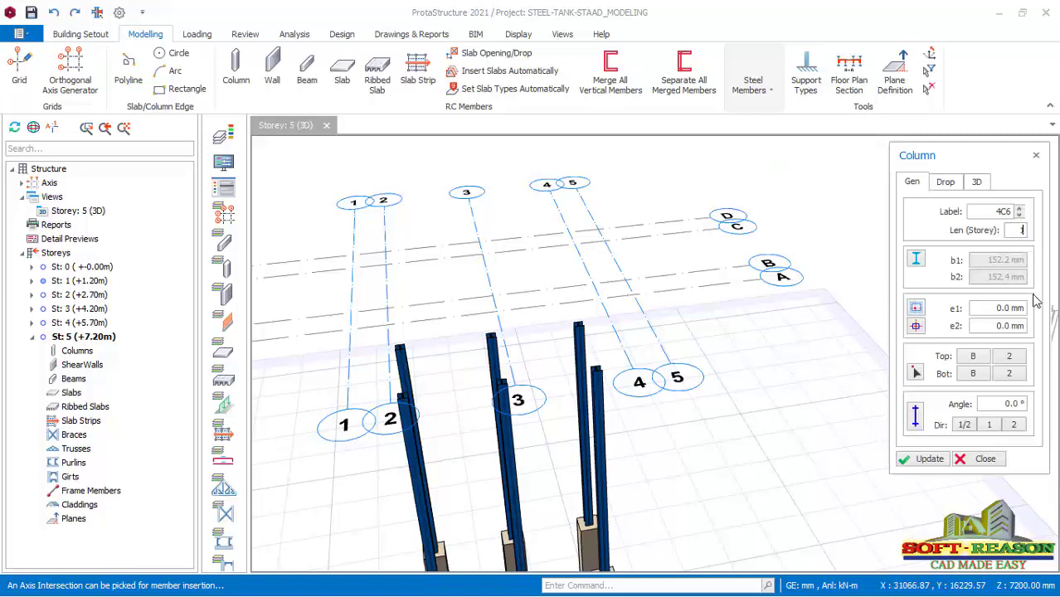
pyautogui.write('1')
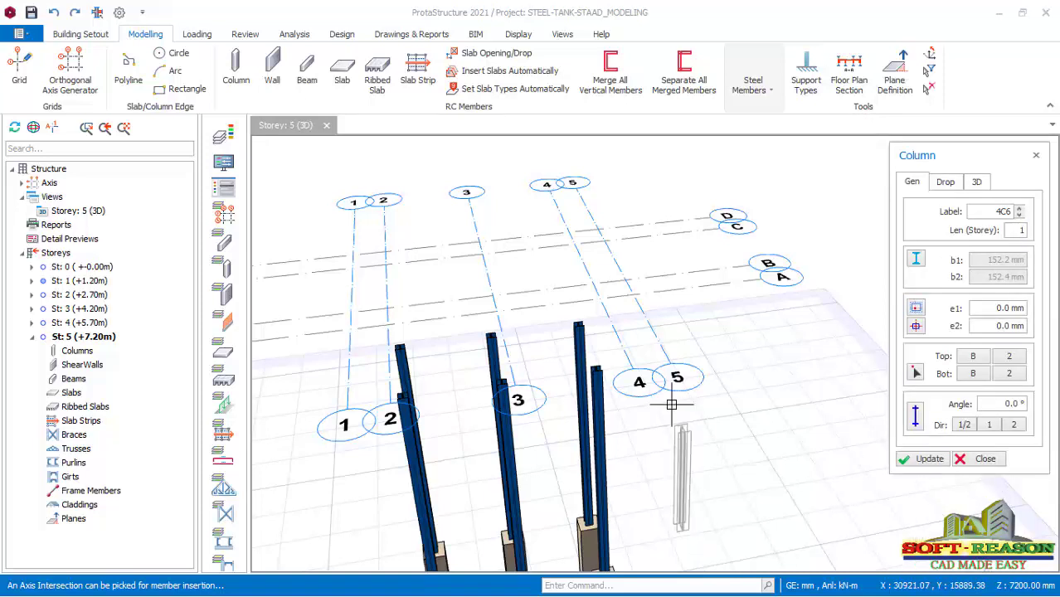
pyautogui.click(596, 281)
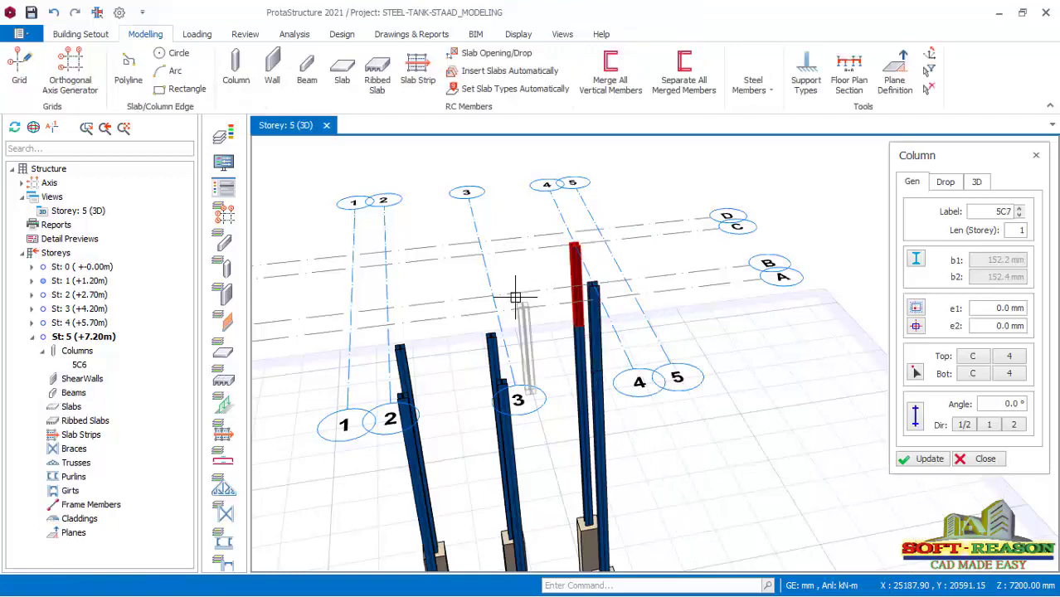
pyautogui.click(484, 250)
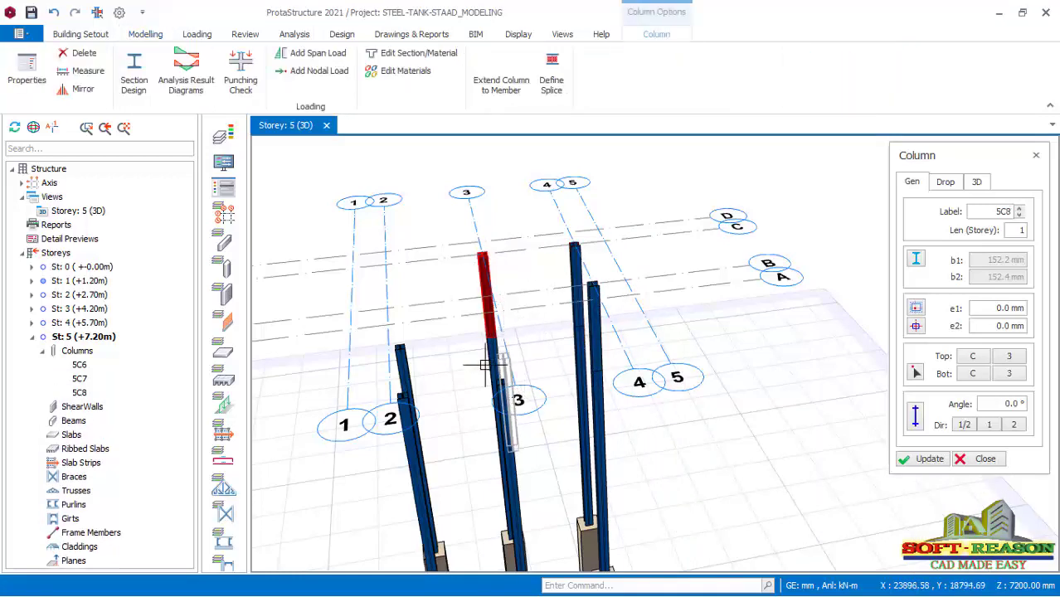
# Add the remaining one-storey steel columns at grid intersections B-3, C-2 and B-2 on Storey 5 and end column placement
pyautogui.moveTo(486, 364); pyautogui.dragTo(679, 288, button='middle')
pyautogui.click(628, 330)
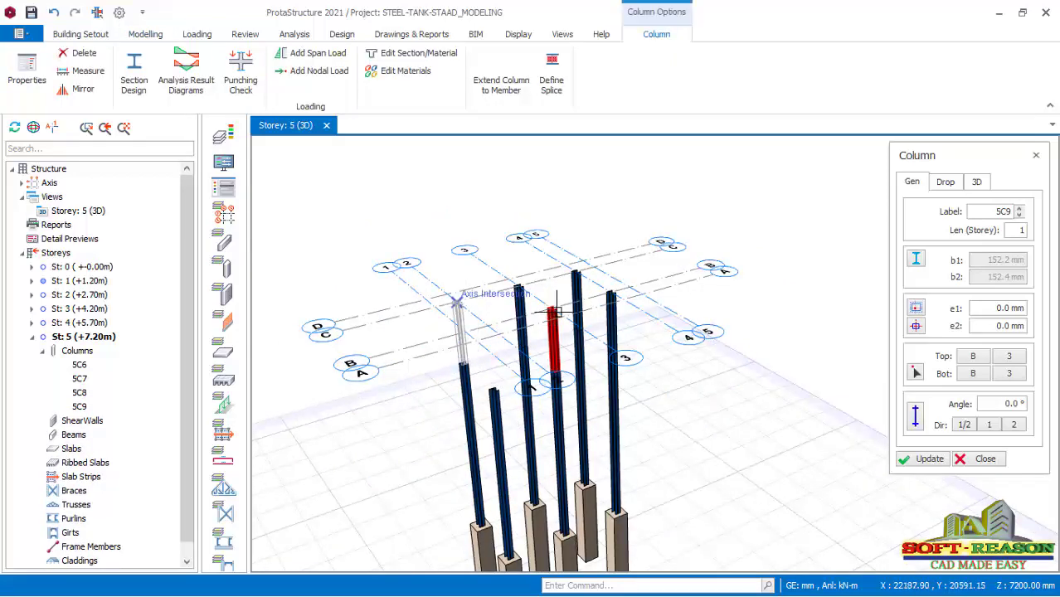
pyautogui.click(457, 303)
pyautogui.click(487, 328)
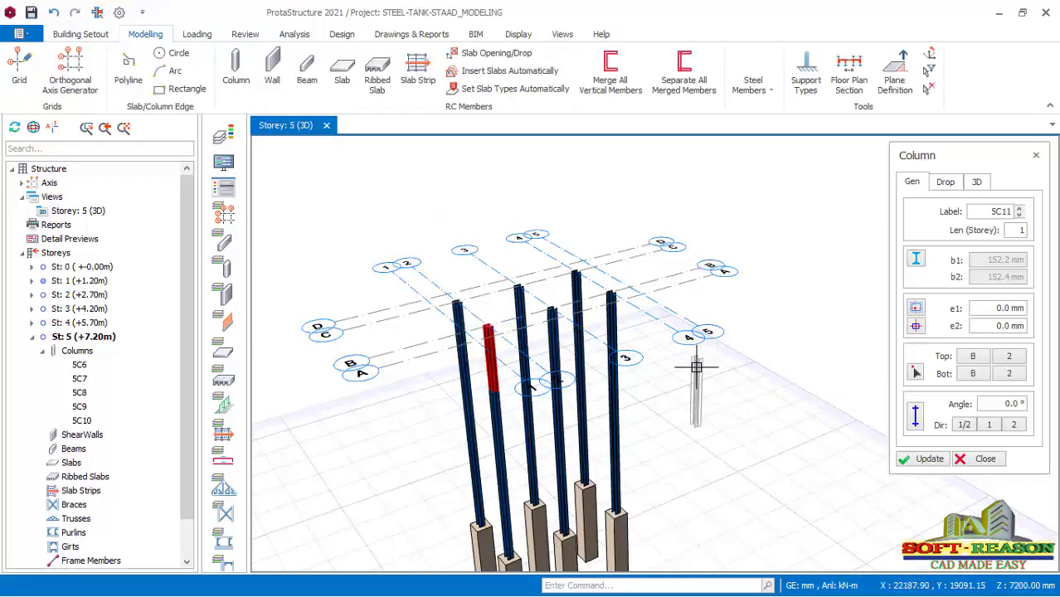
pyautogui.moveTo(697, 367); pyautogui.dragTo(746, 390, button='middle')
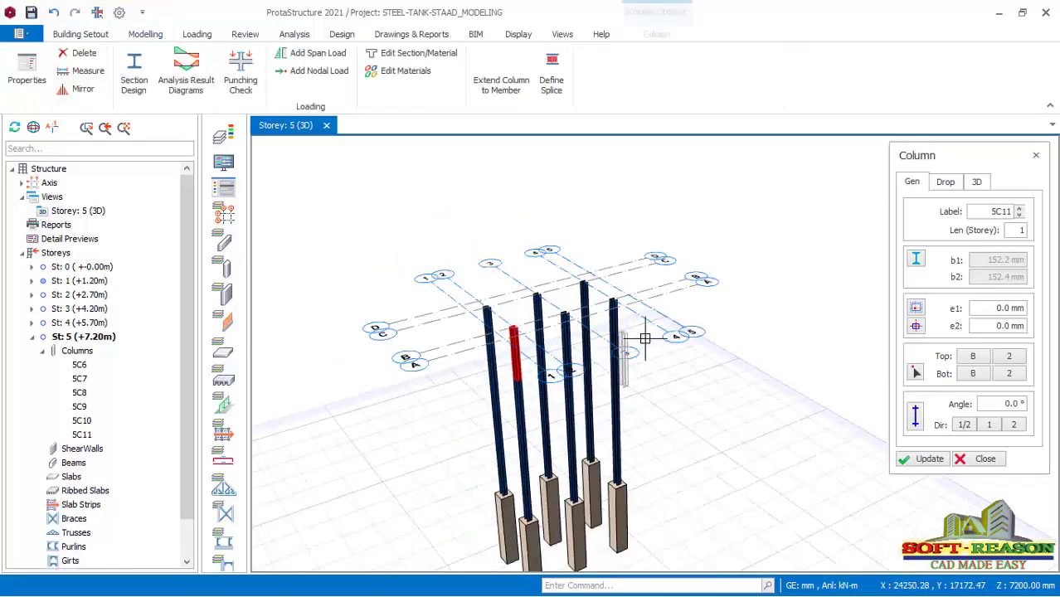
pyautogui.click(977, 462)
# Examine in 3D how the Storey 5 steel columns join the columns below them
pyautogui.scroll(-3, 721, 380)
pyautogui.moveTo(722, 381); pyautogui.dragTo(650, 494, button='middle')
pyautogui.scroll(3, 705, 443)
pyautogui.scroll(-2, 633, 434)
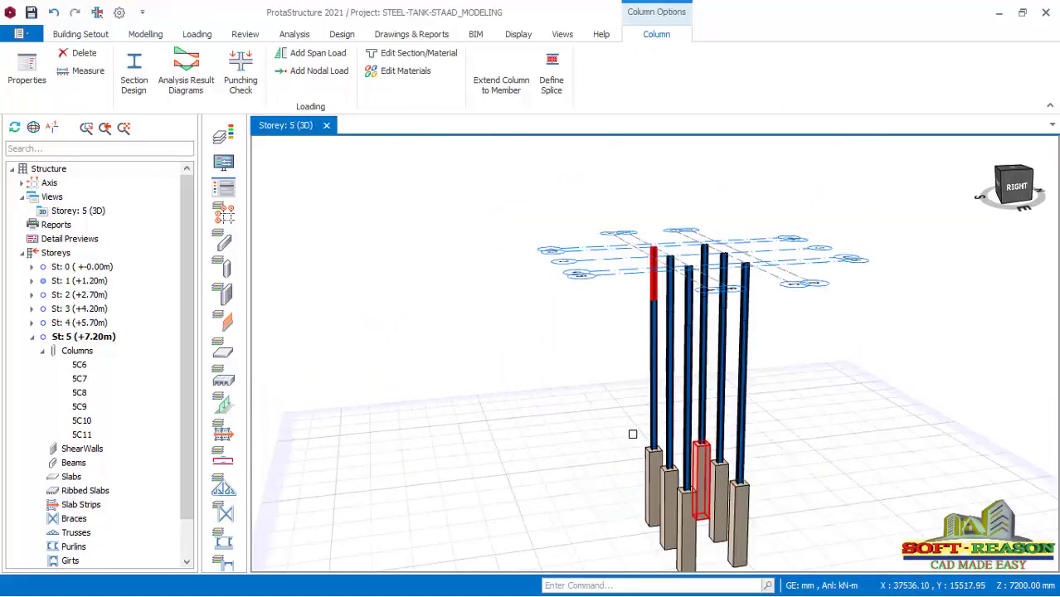
pyautogui.moveTo(633, 434); pyautogui.dragTo(659, 414, button='middle')
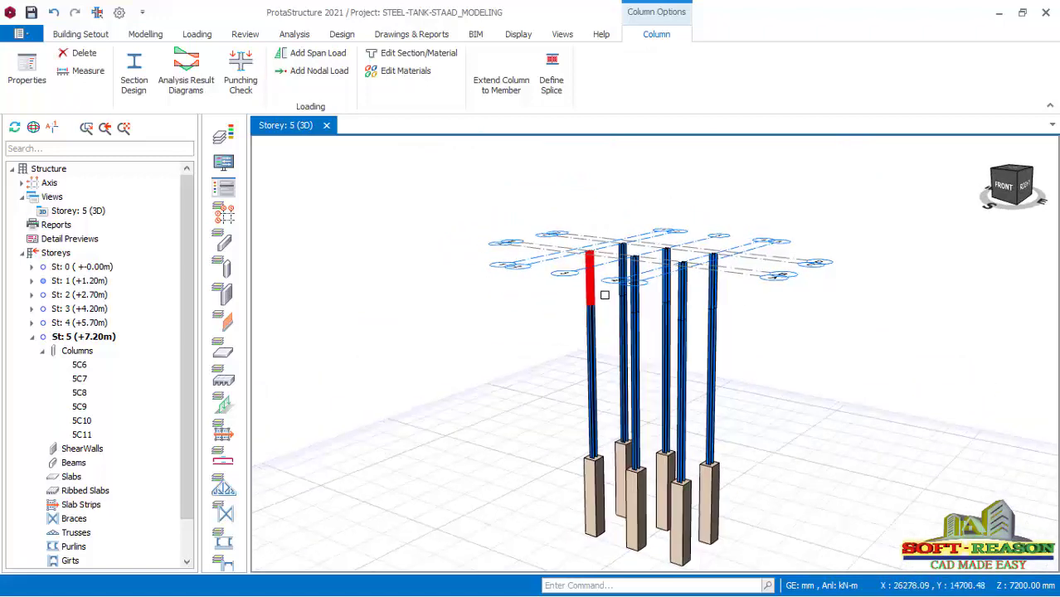
pyautogui.scroll(5, 605, 294)
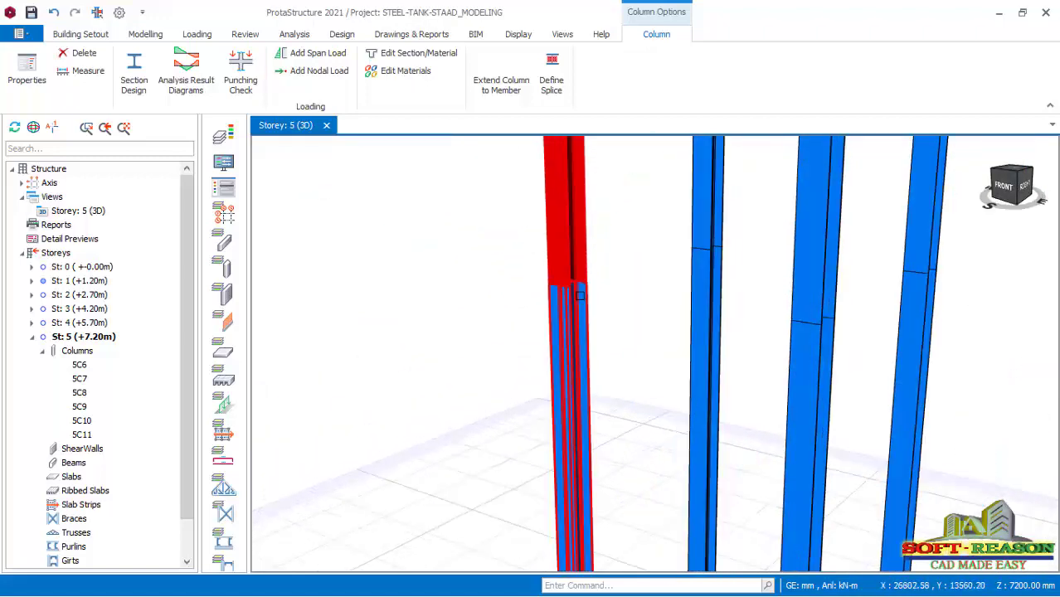
pyautogui.scroll(1, 589, 296)
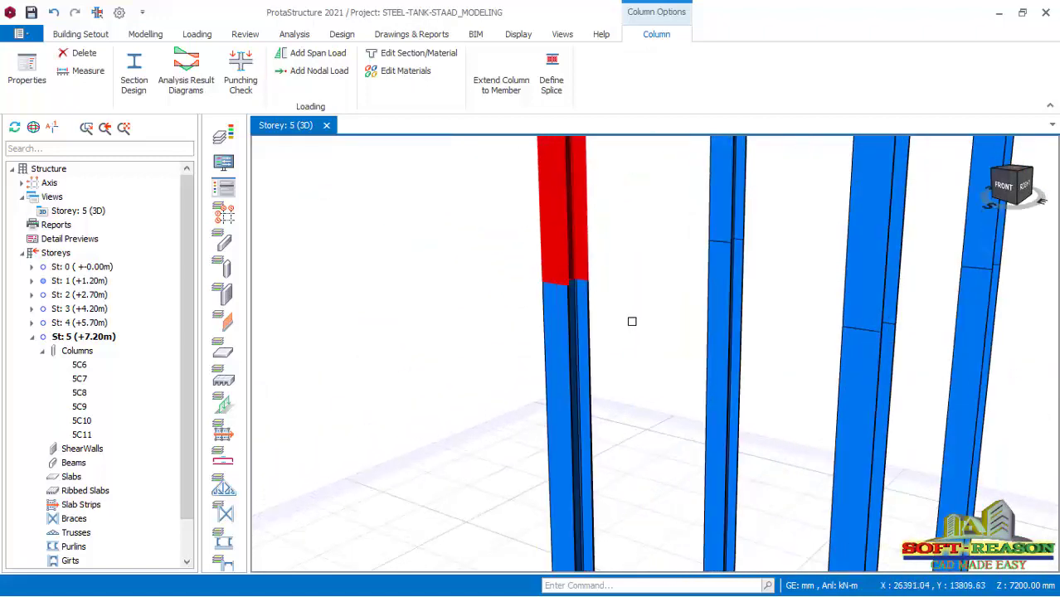
pyautogui.scroll(-5, 596, 297)
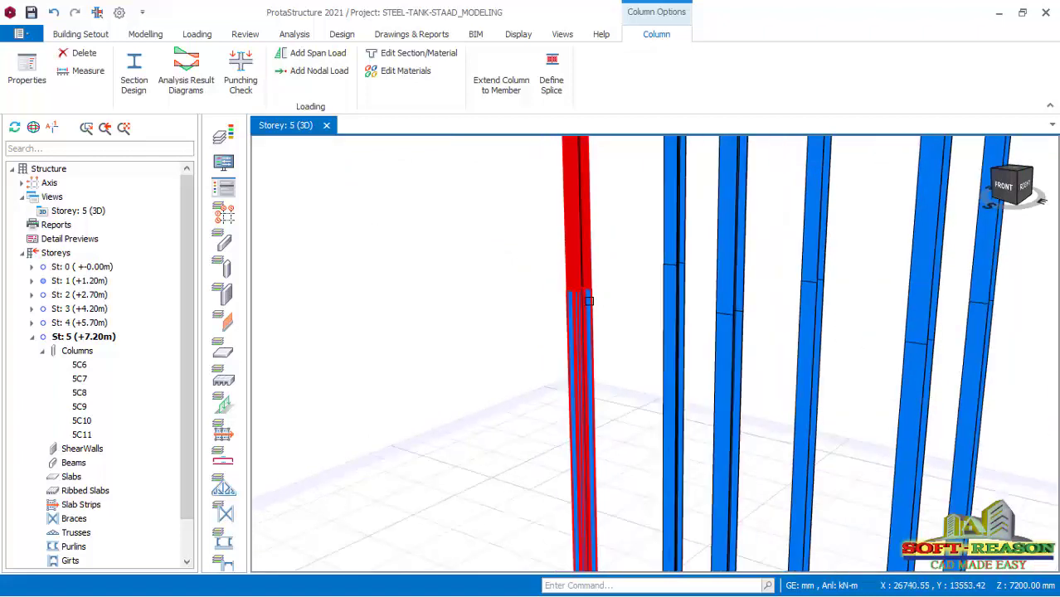
pyautogui.moveTo(819, 379); pyautogui.dragTo(795, 497, button='middle')
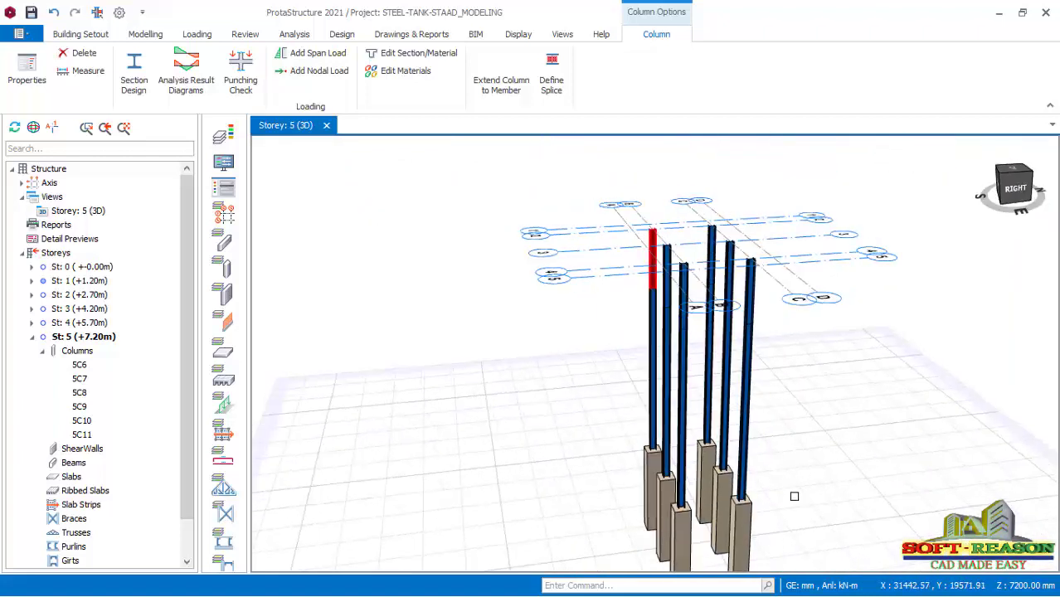
pyautogui.scroll(1, 696, 415)
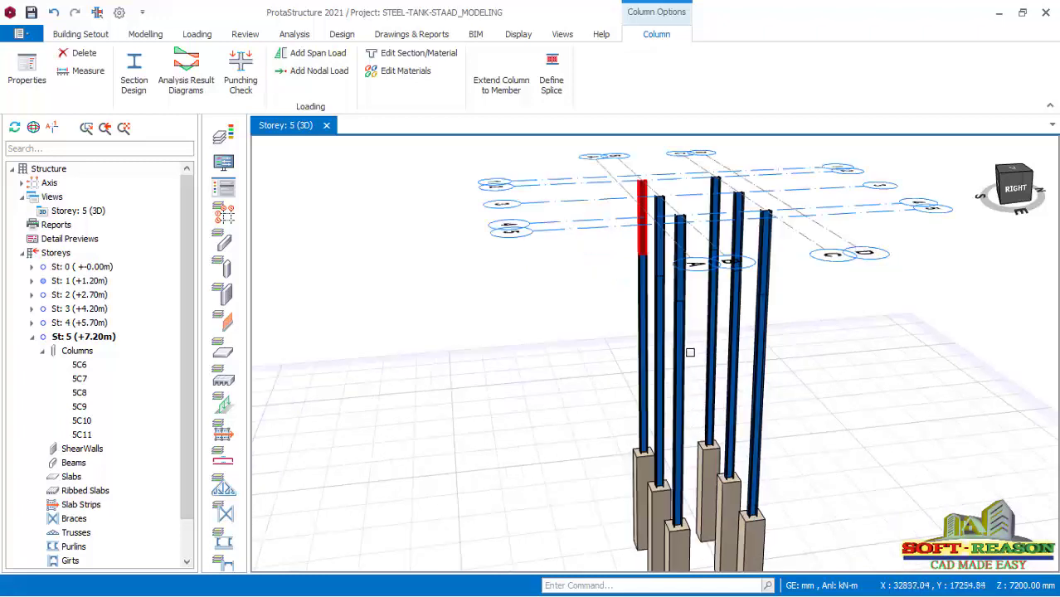
pyautogui.scroll(2, 698, 336)
pyautogui.scroll(-2, 703, 357)
pyautogui.scroll(-3, 748, 520)
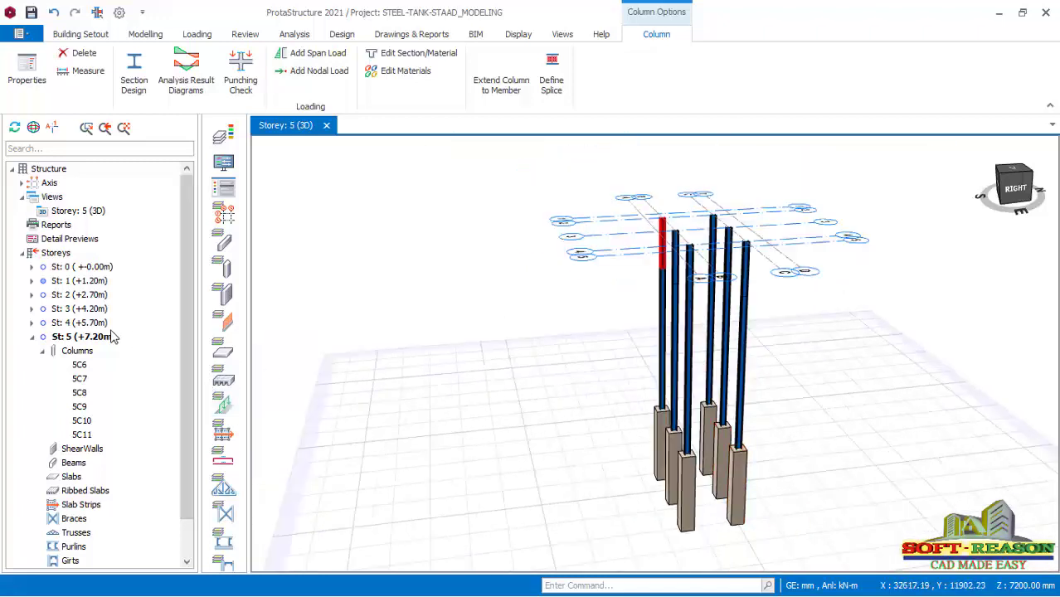
# Make Storey 1 the active storey and view the tops of the concrete base columns in 3D
pyautogui.doubleClick(83, 281)
pyautogui.scroll(3, 638, 492)
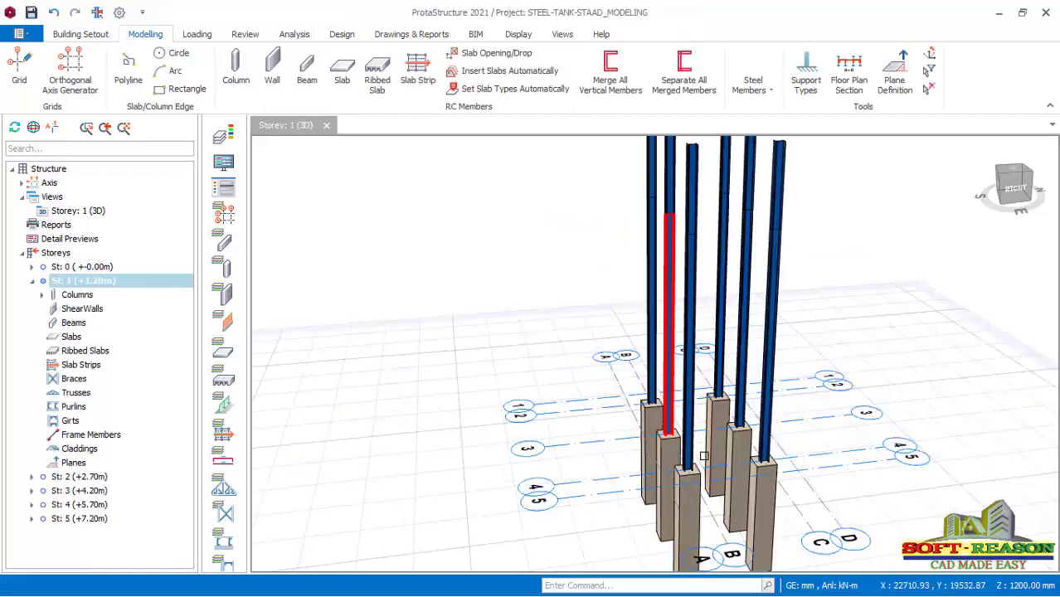
pyautogui.moveTo(637, 492); pyautogui.dragTo(627, 470, button='middle')
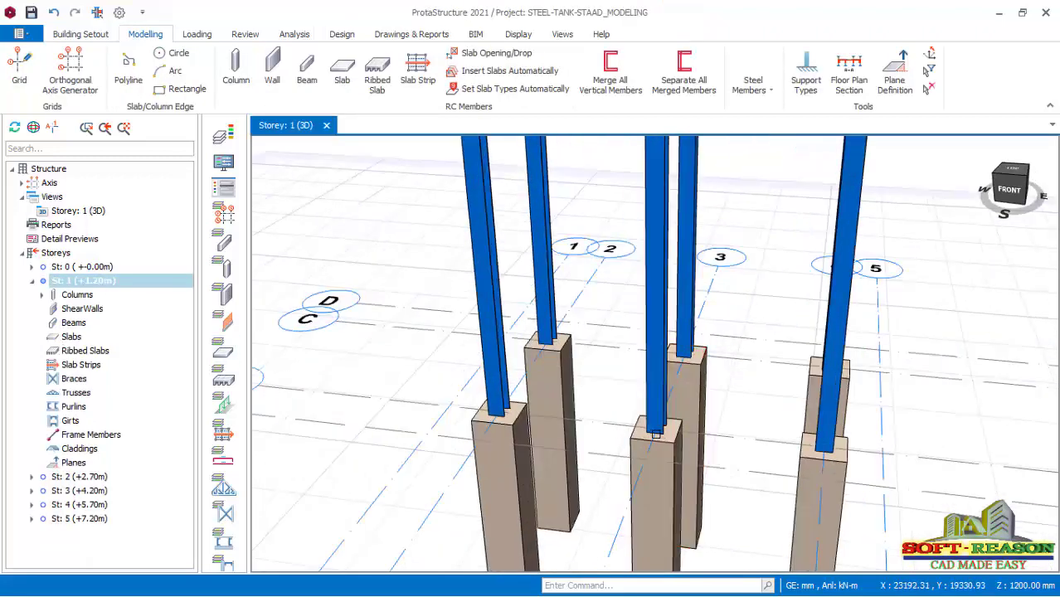
pyautogui.click(687, 381)
pyautogui.moveTo(663, 365); pyautogui.dragTo(685, 253, button='middle')
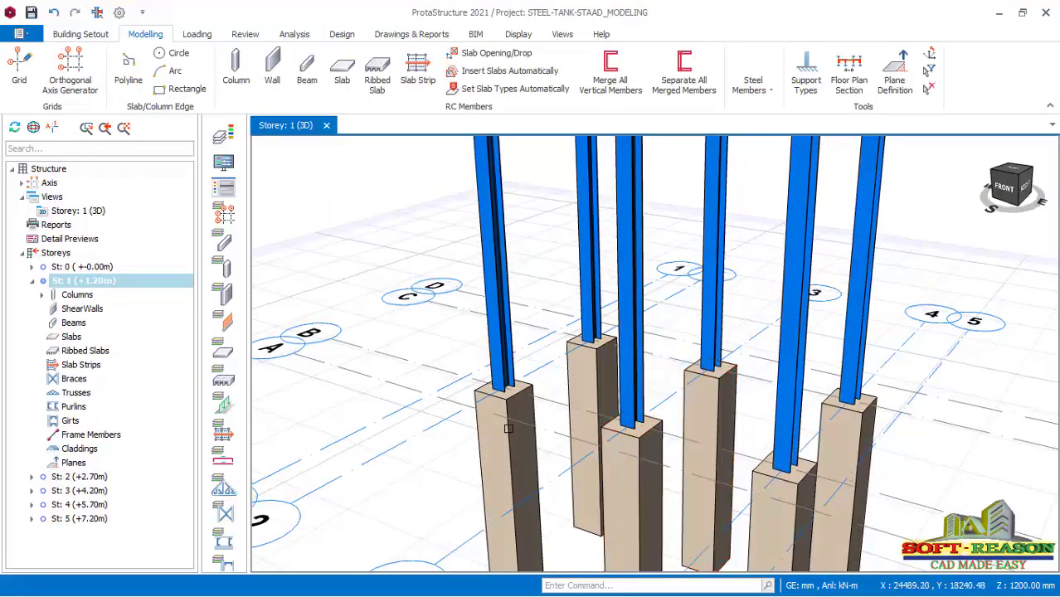
pyautogui.click(685, 249)
# Start a steel beam and set its section to the BS rectangular hollow profile RHCF100X60X5
pyautogui.click(752, 83)
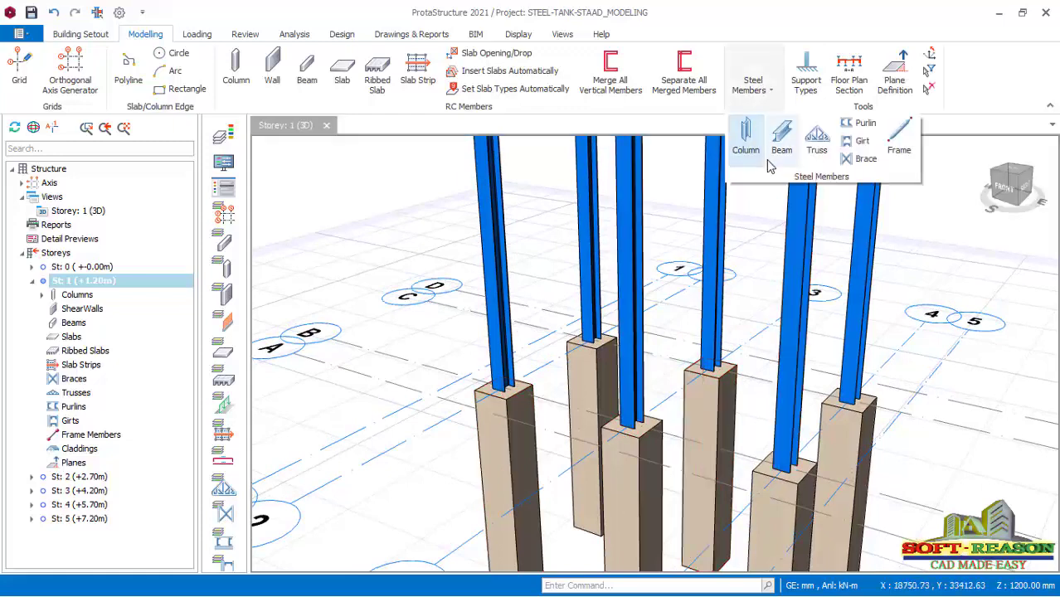
pyautogui.click(782, 143)
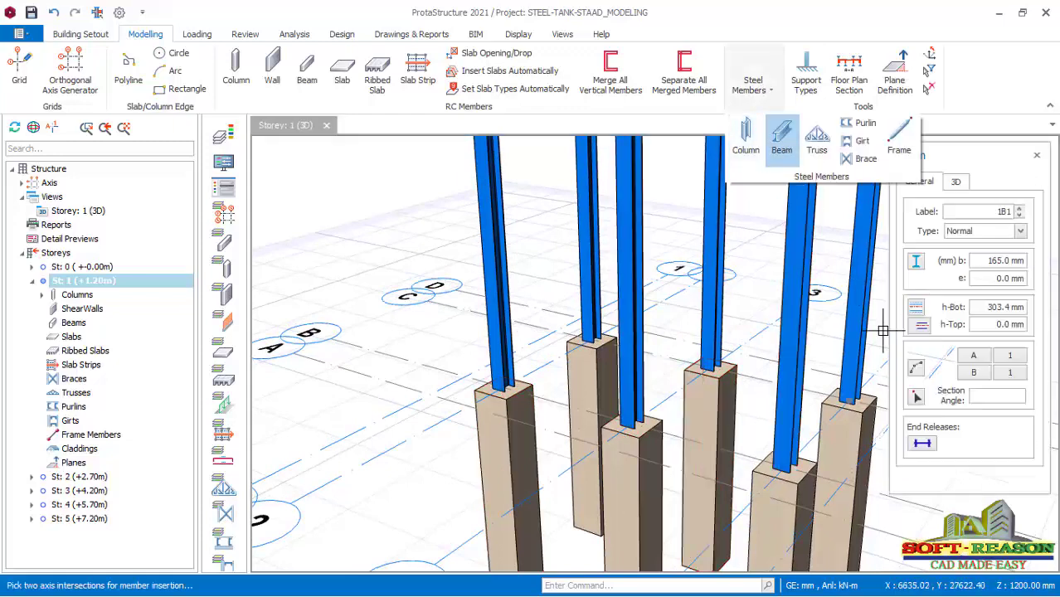
pyautogui.click(915, 264)
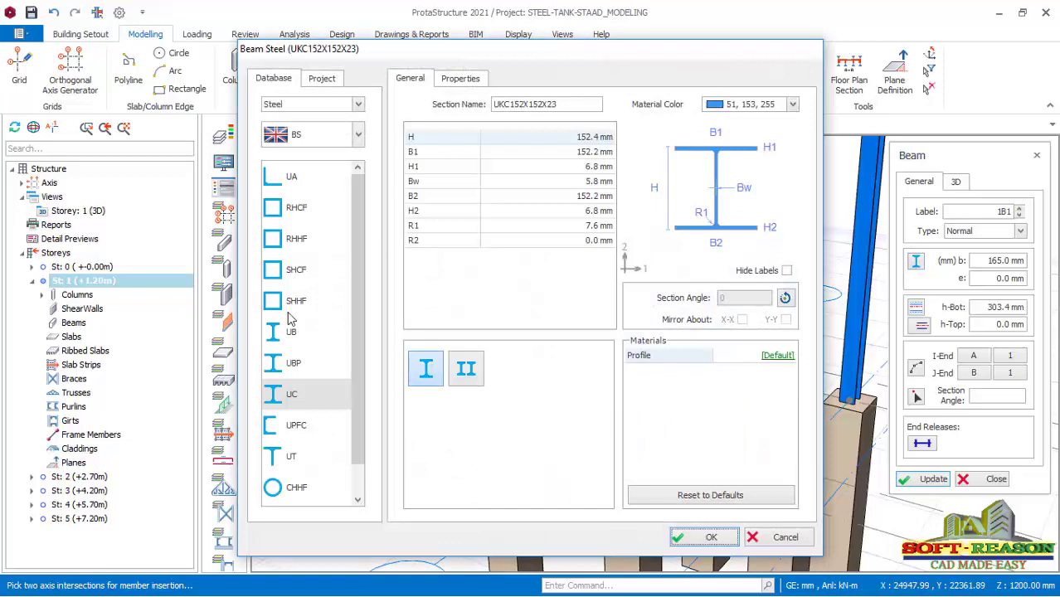
pyautogui.click(289, 220)
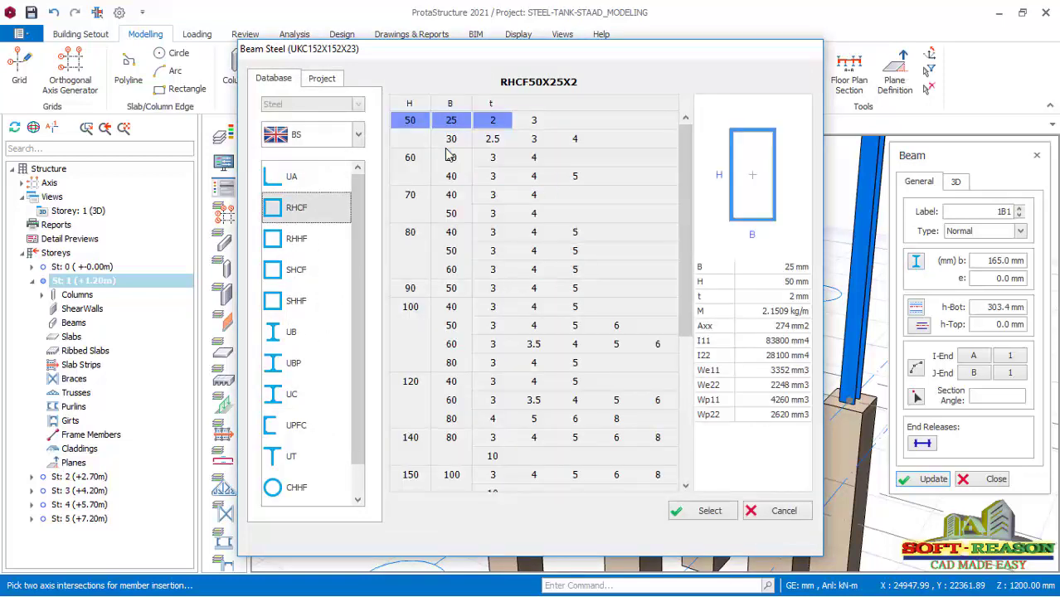
pyautogui.click(411, 307)
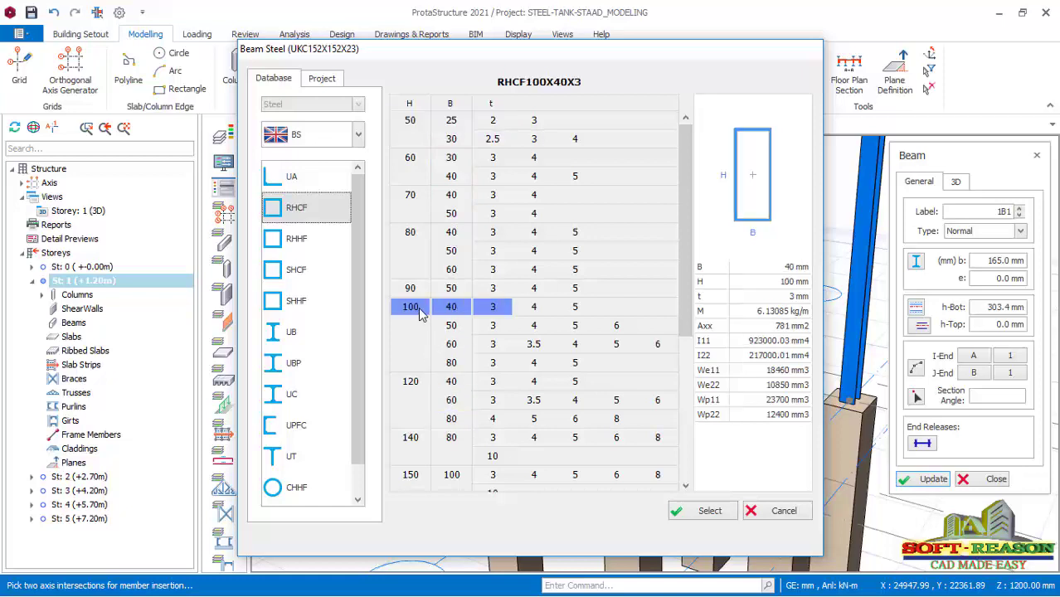
pyautogui.click(450, 345)
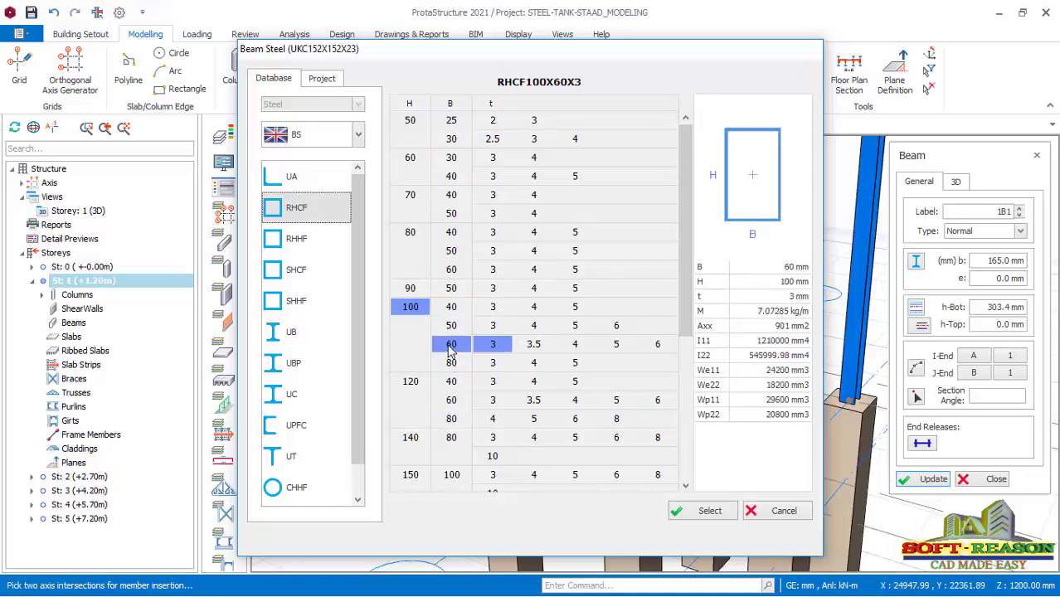
pyautogui.click(611, 352)
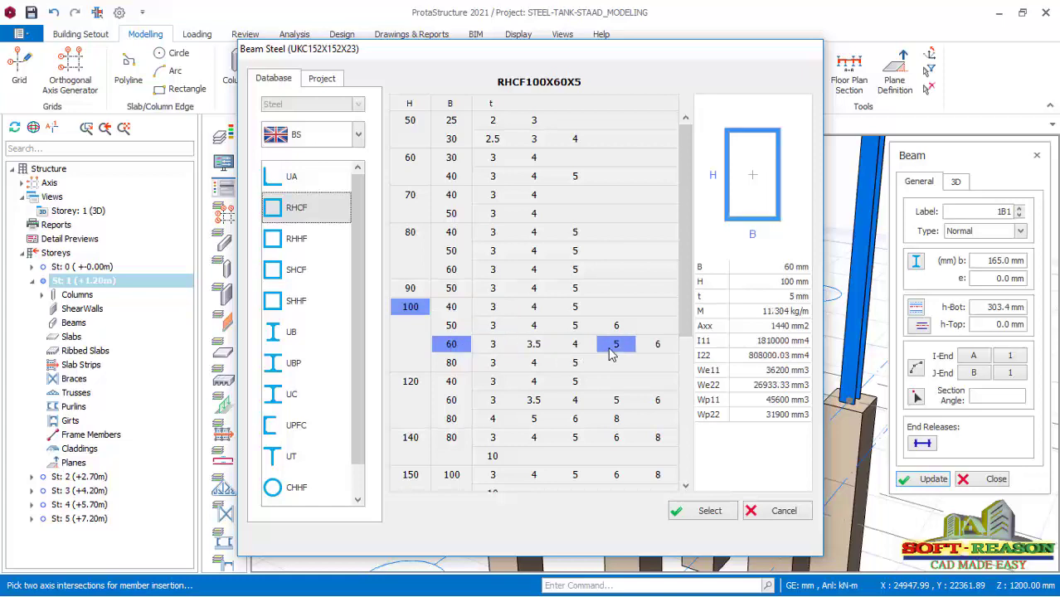
pyautogui.click(707, 513)
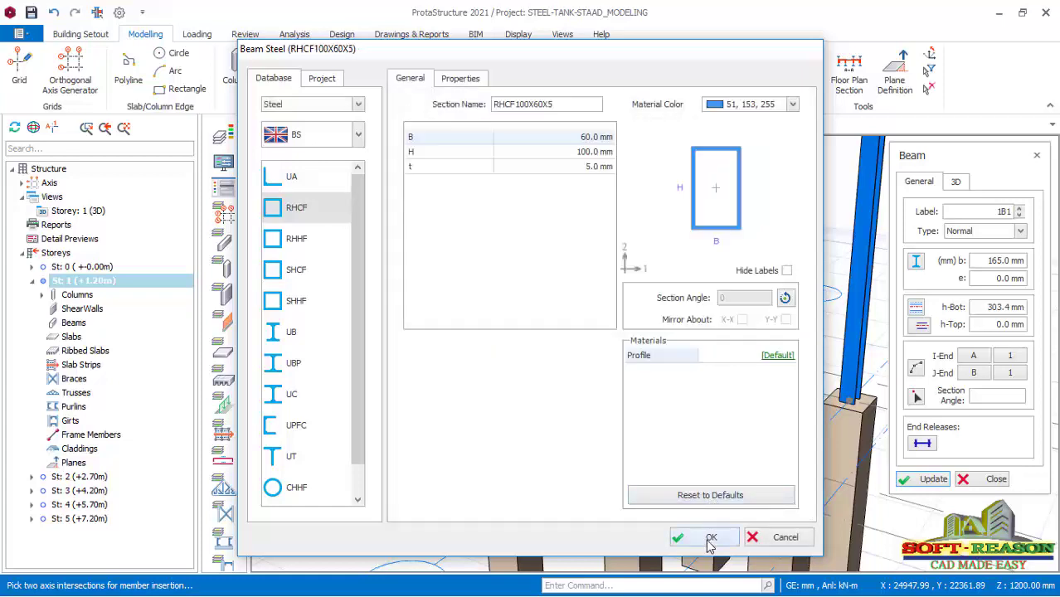
pyautogui.click(707, 538)
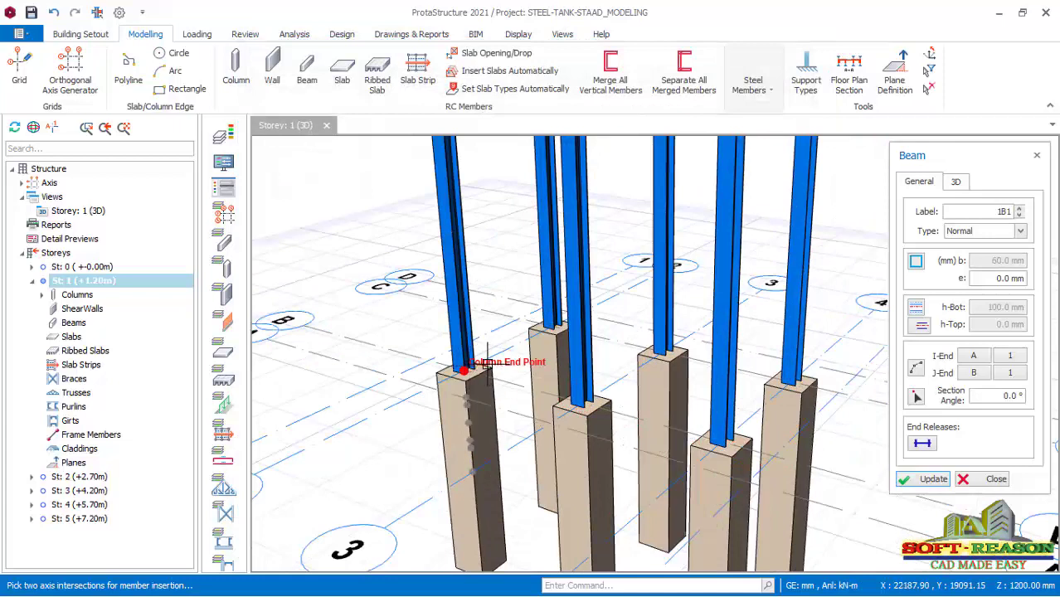
# Draw steel beams around the Storey 1 perimeter, linking columns B-2, B-3, B-4, C-4, C-3, C-2 and back to B-2
pyautogui.click(463, 370)
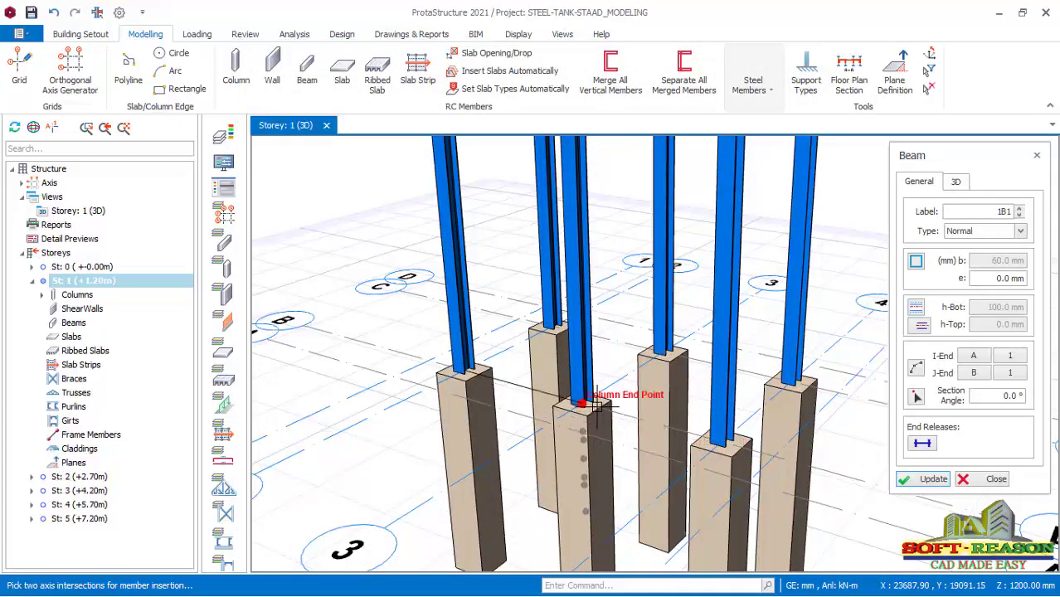
pyautogui.click(610, 447)
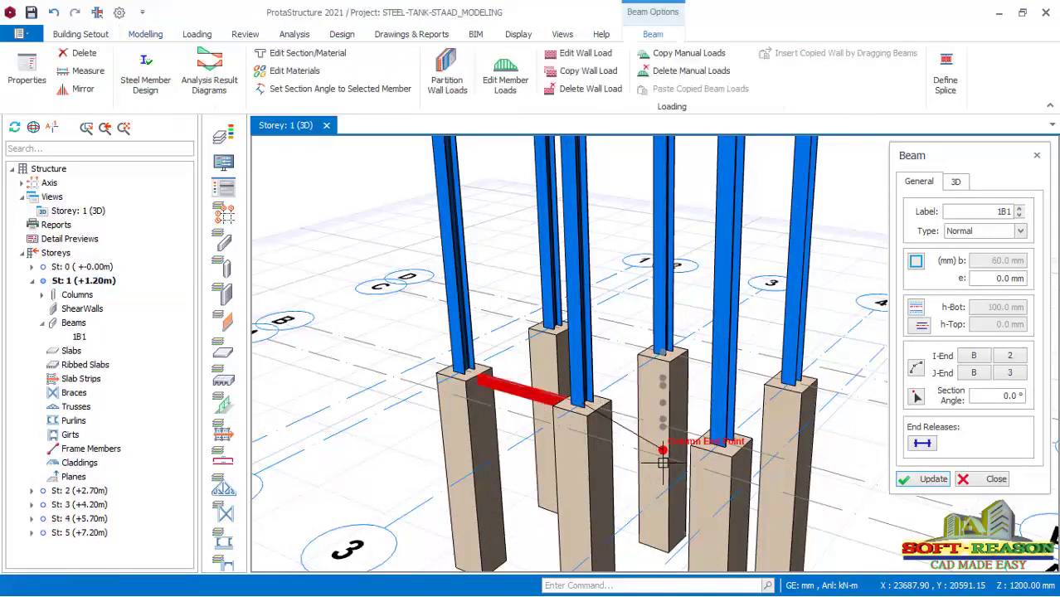
pyautogui.click(804, 404)
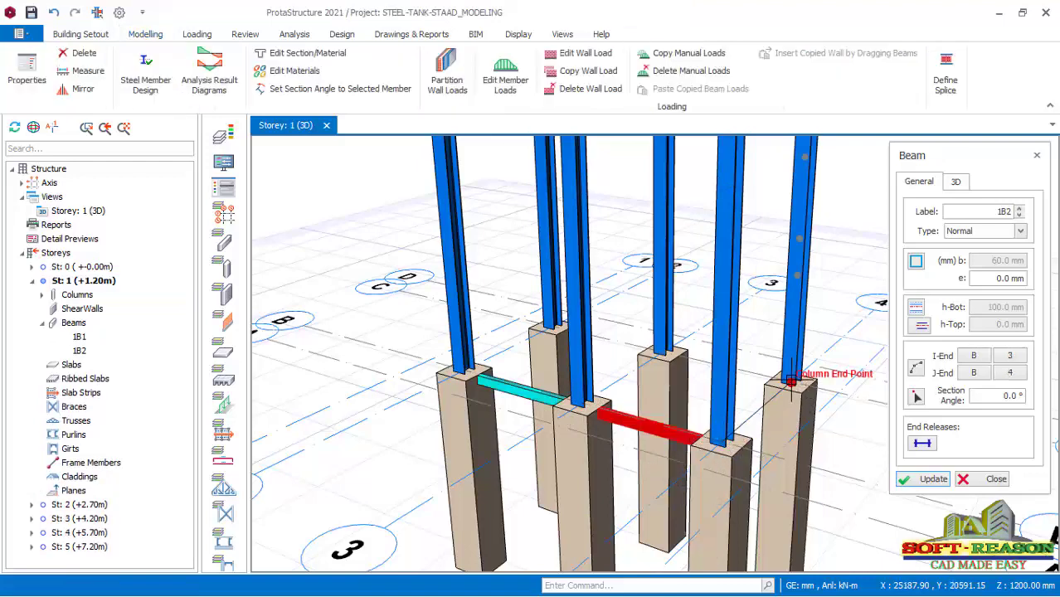
pyautogui.click(792, 383)
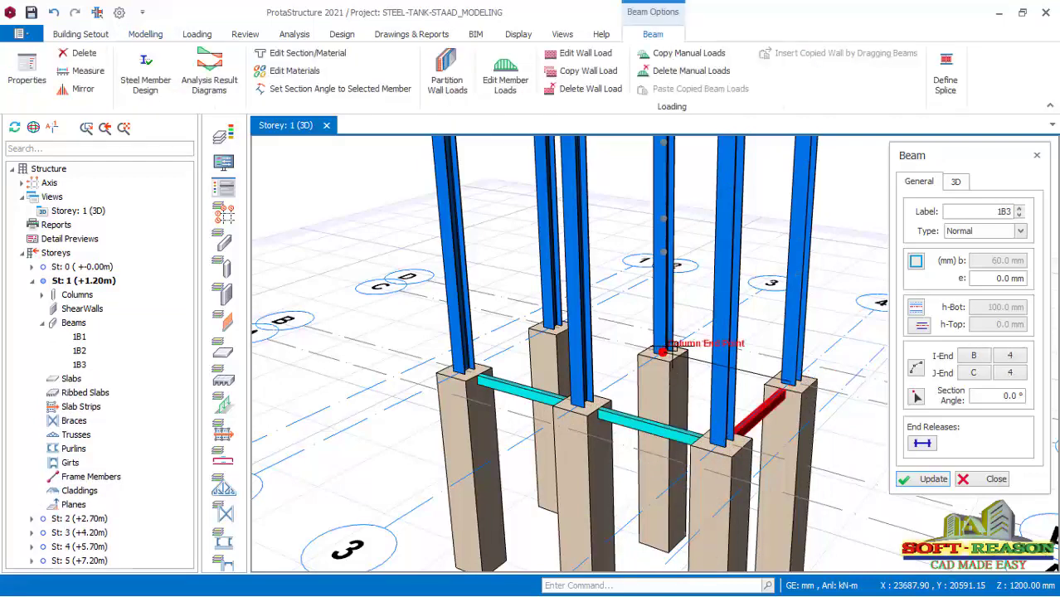
pyautogui.click(663, 352)
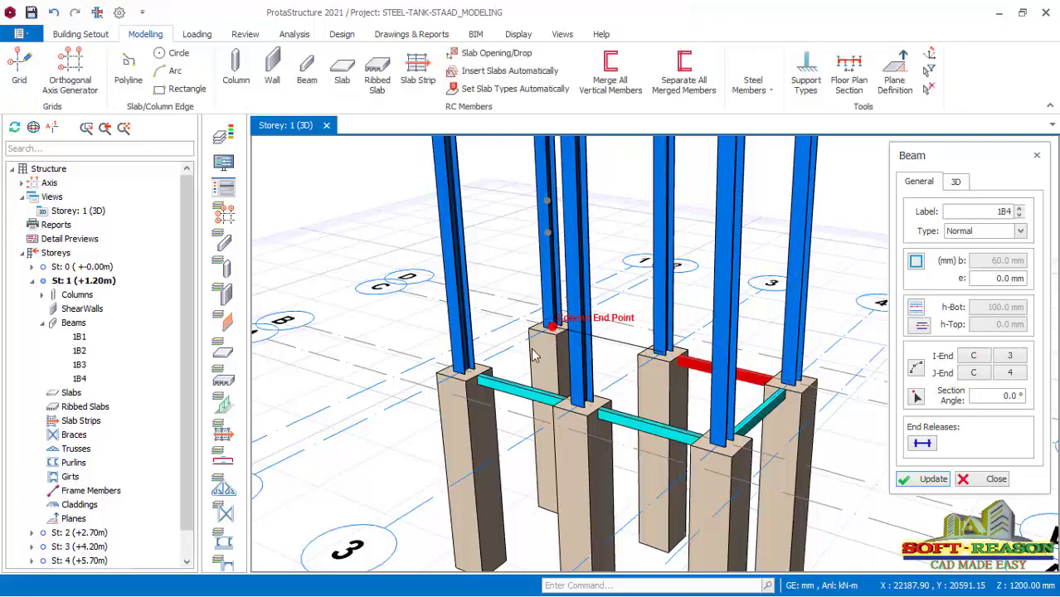
pyautogui.click(533, 355)
pyautogui.click(477, 371)
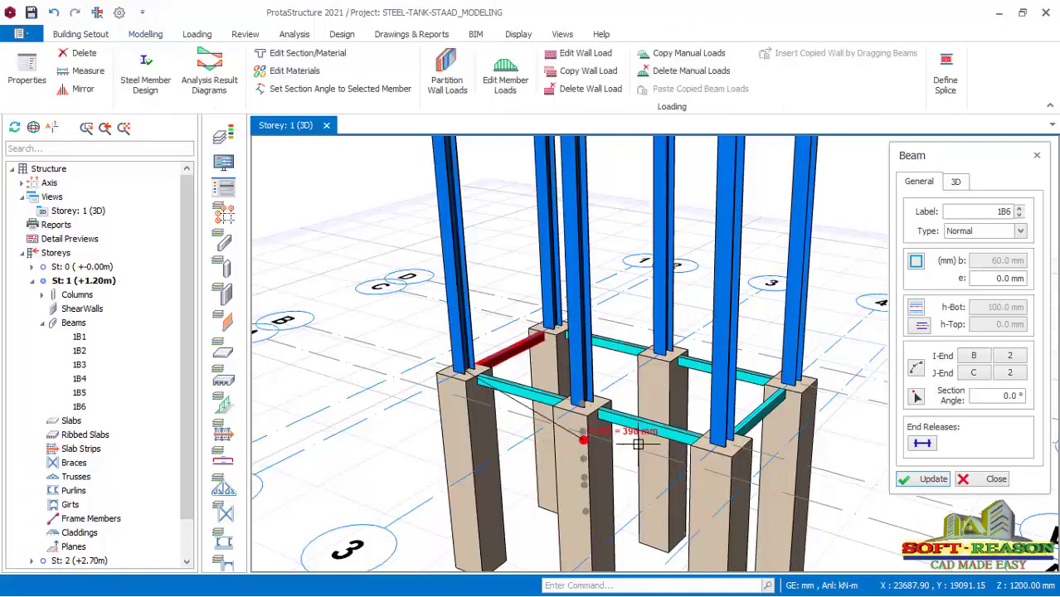
# Draw the middle steel beam between columns B-3 and C-3 on Storey 1 and finish the beam command
pyautogui.click(584, 404)
pyautogui.click(689, 366)
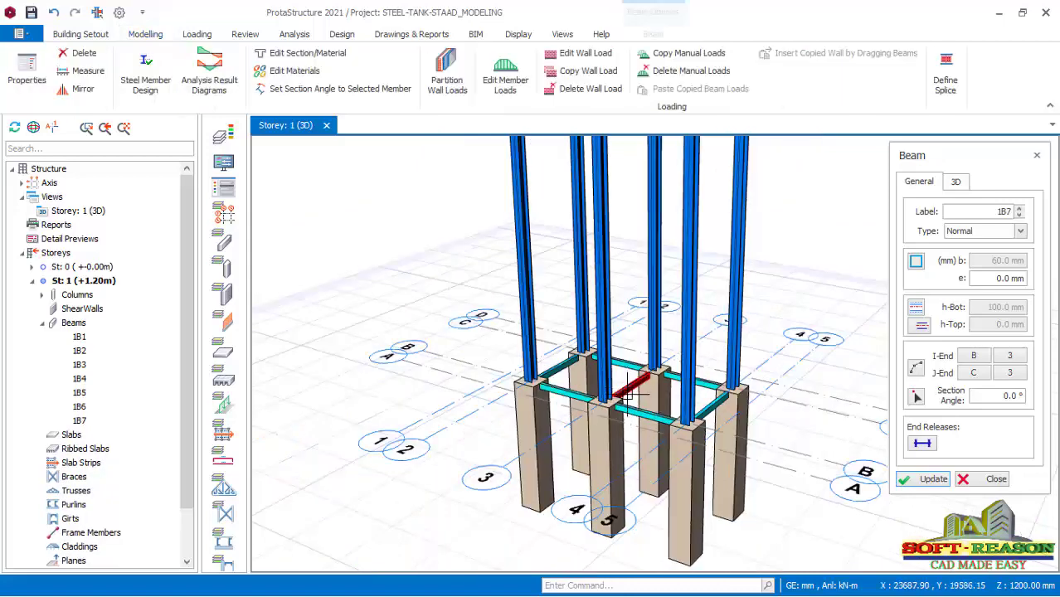
pyautogui.moveTo(690, 366); pyautogui.dragTo(784, 459, button='middle')
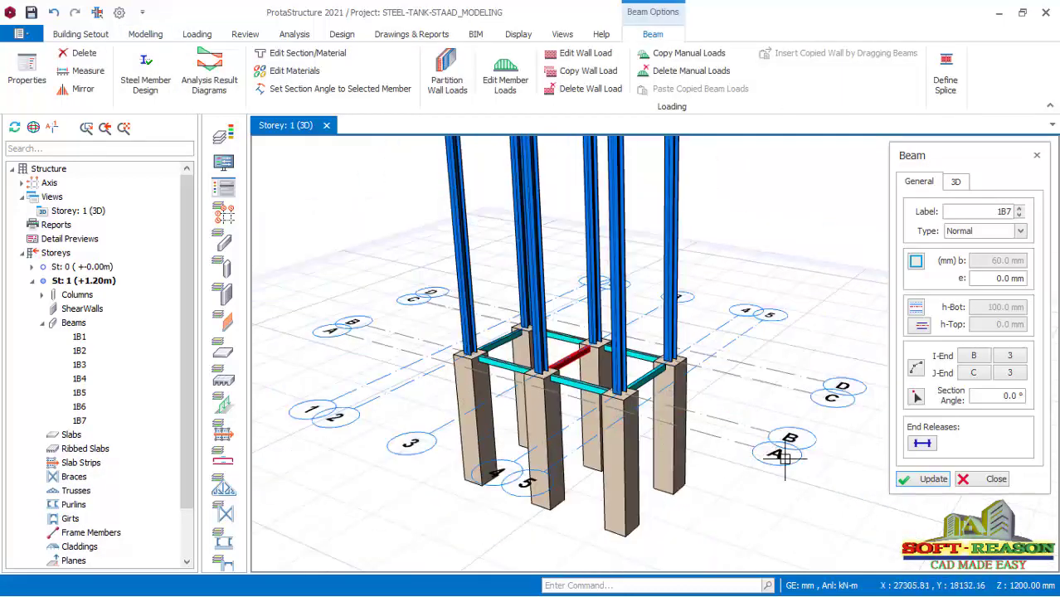
pyautogui.click(987, 482)
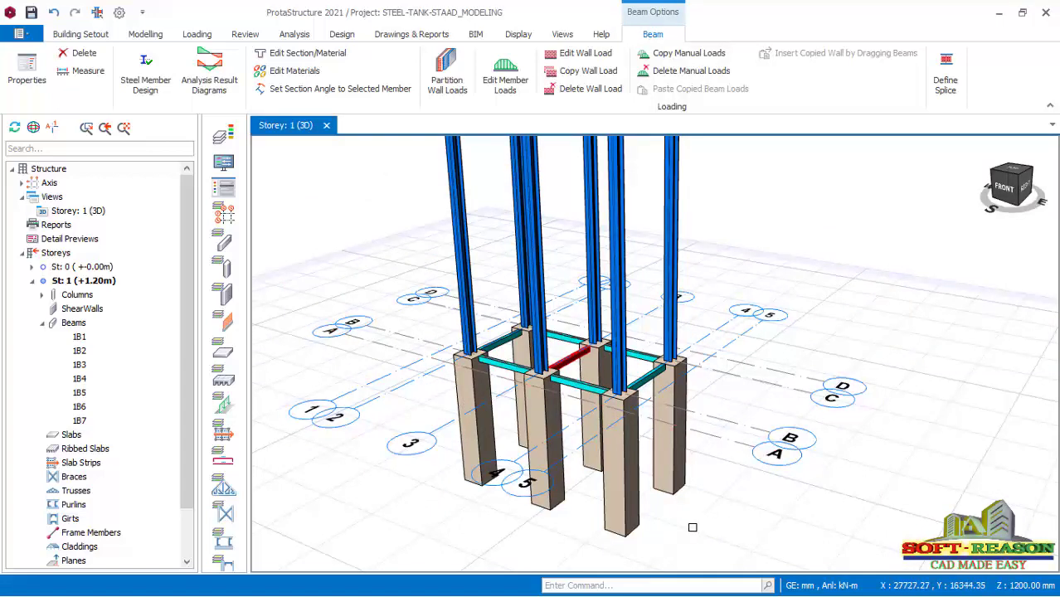
pyautogui.scroll(-2, 716, 457)
pyautogui.press('Escape')
pyautogui.scroll(-1, 676, 449)
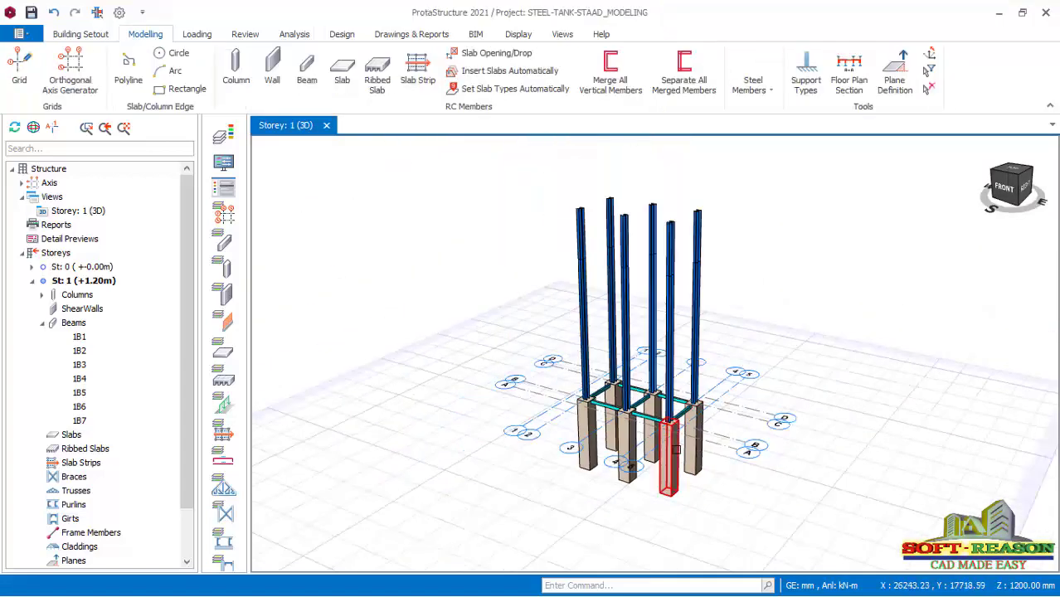
# Select all seven Storey 1 beams and generate only these selected members on Storeys 2, 3 and 4
pyautogui.moveTo(676, 449)
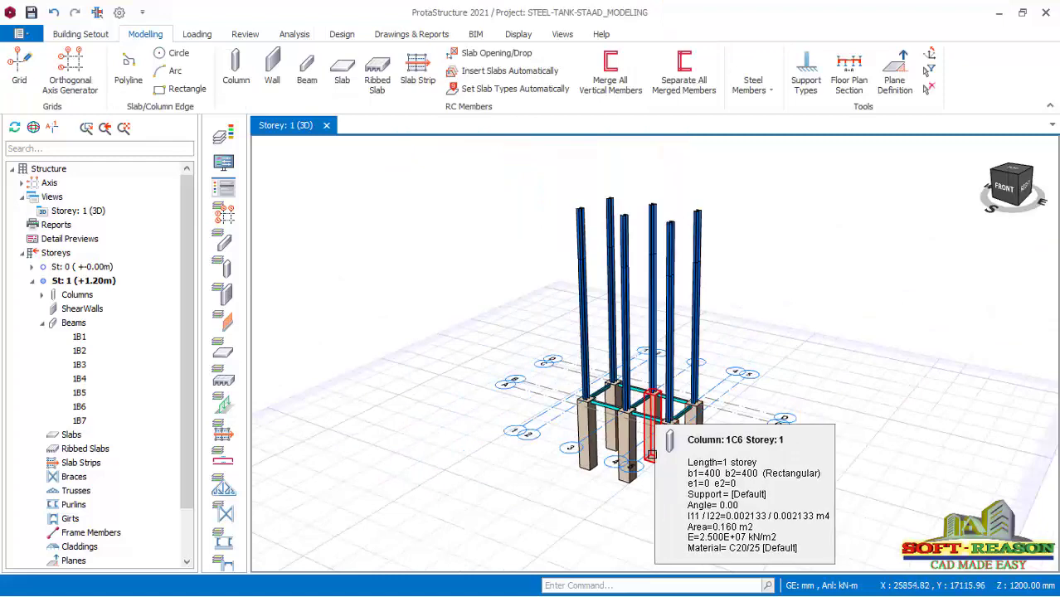
pyautogui.scroll(3, 651, 454)
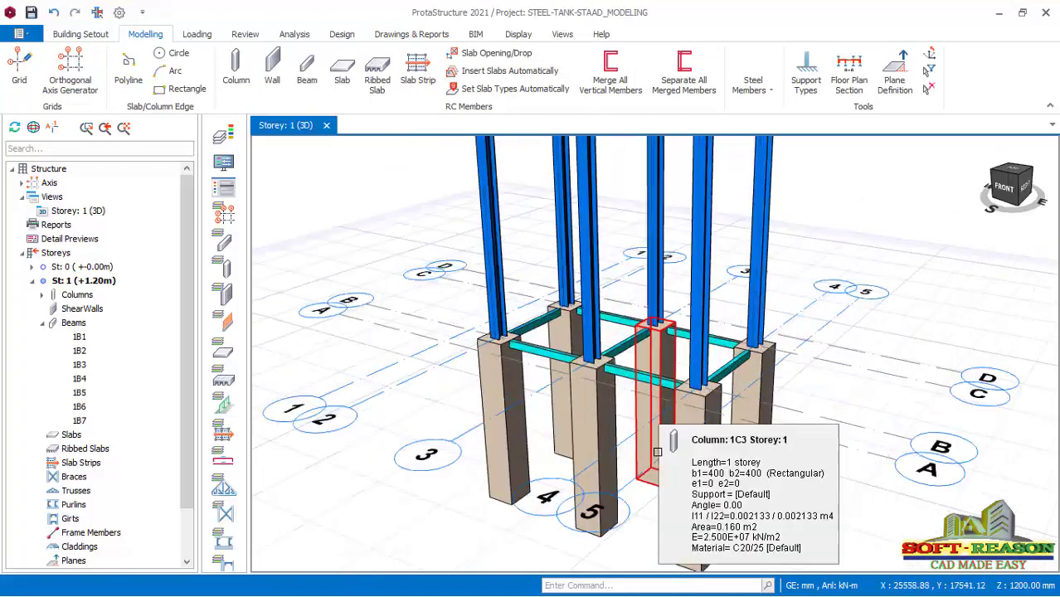
pyautogui.scroll(2, 657, 452)
pyautogui.click(521, 337)
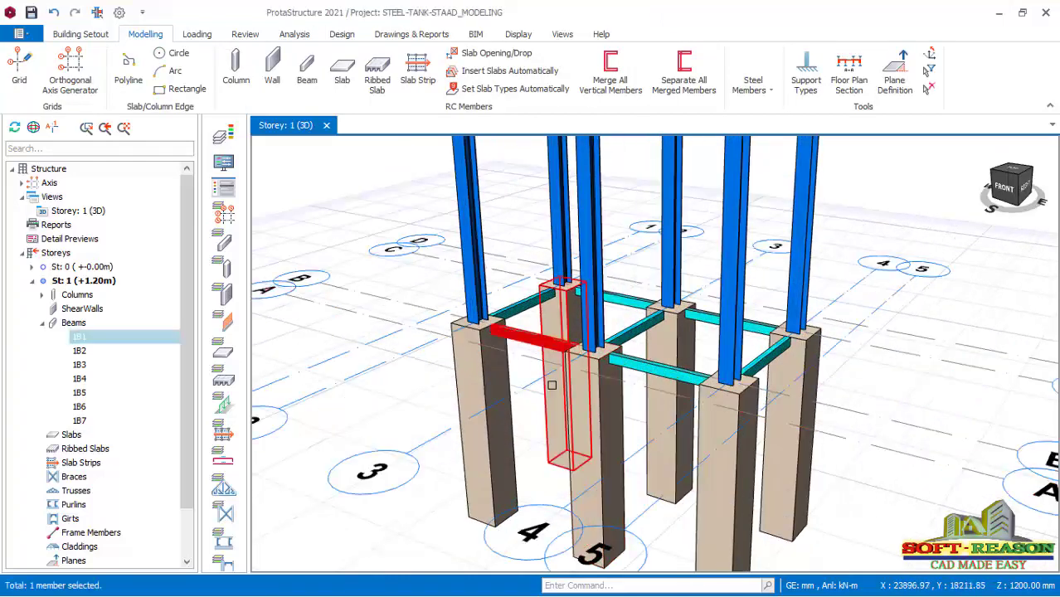
pyautogui.click(562, 310)
pyautogui.click(638, 339)
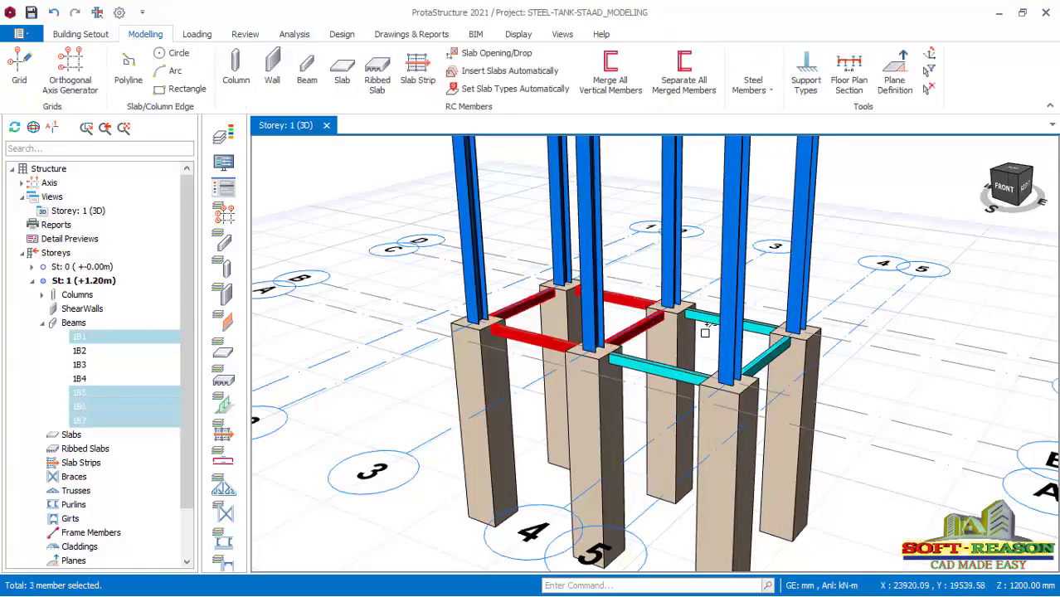
pyautogui.click(709, 326)
pyautogui.click(716, 373)
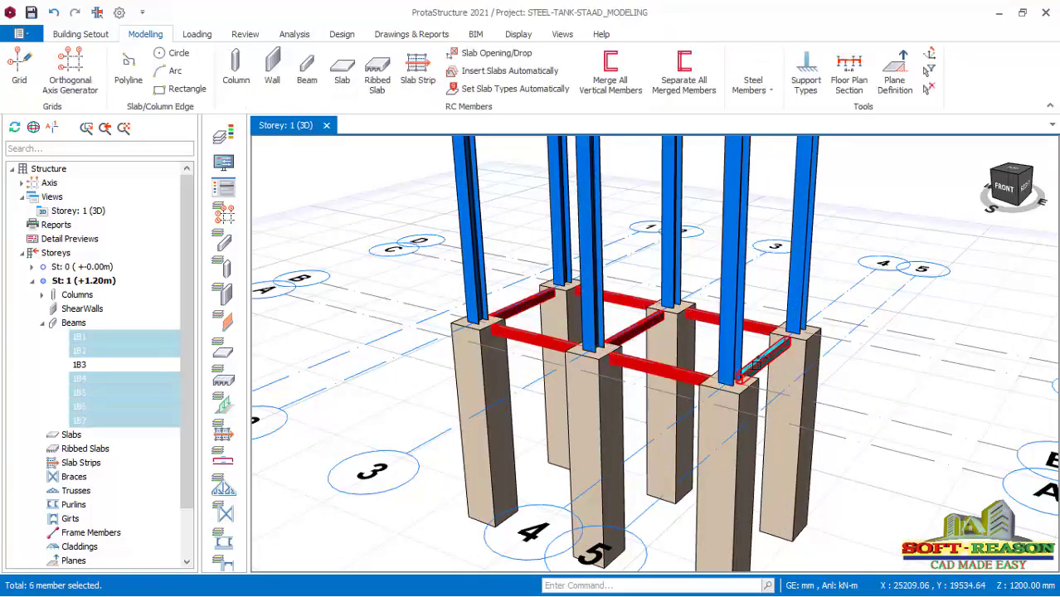
pyautogui.click(759, 360)
pyautogui.scroll(-3, 584, 454)
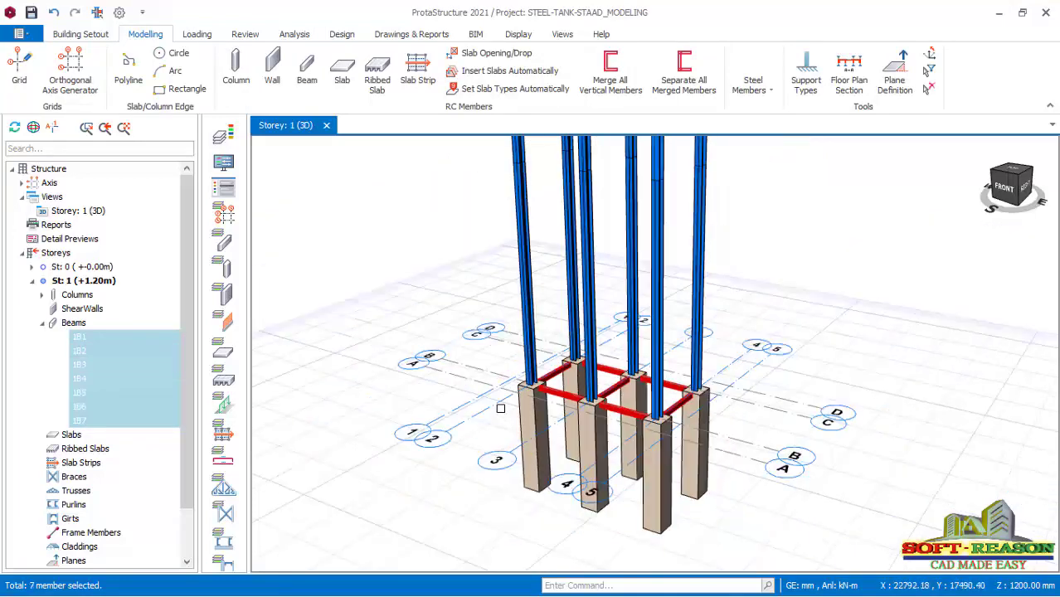
pyautogui.click(84, 41)
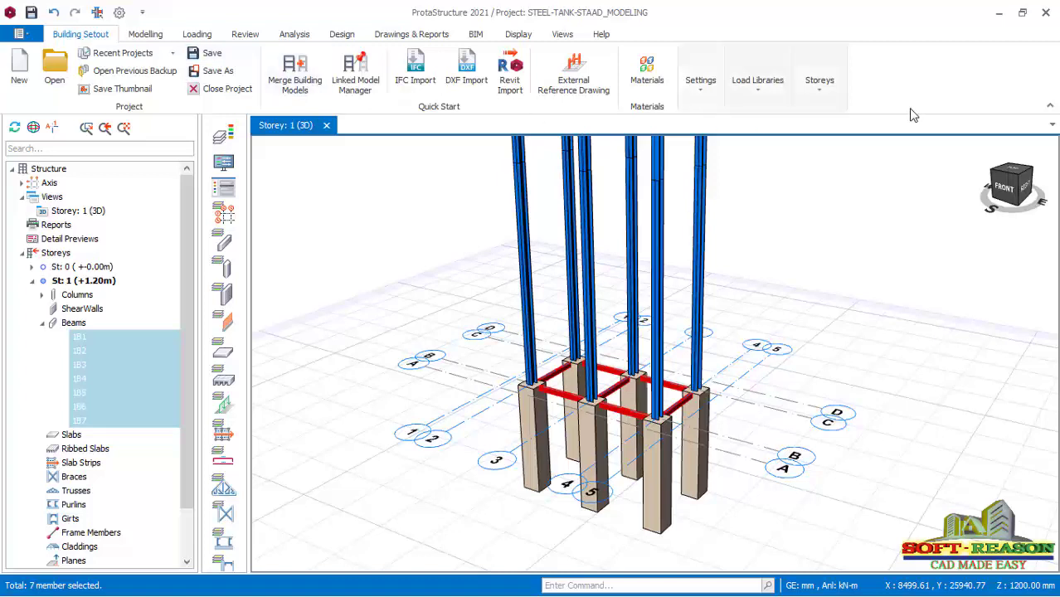
pyautogui.click(818, 102)
pyautogui.click(844, 157)
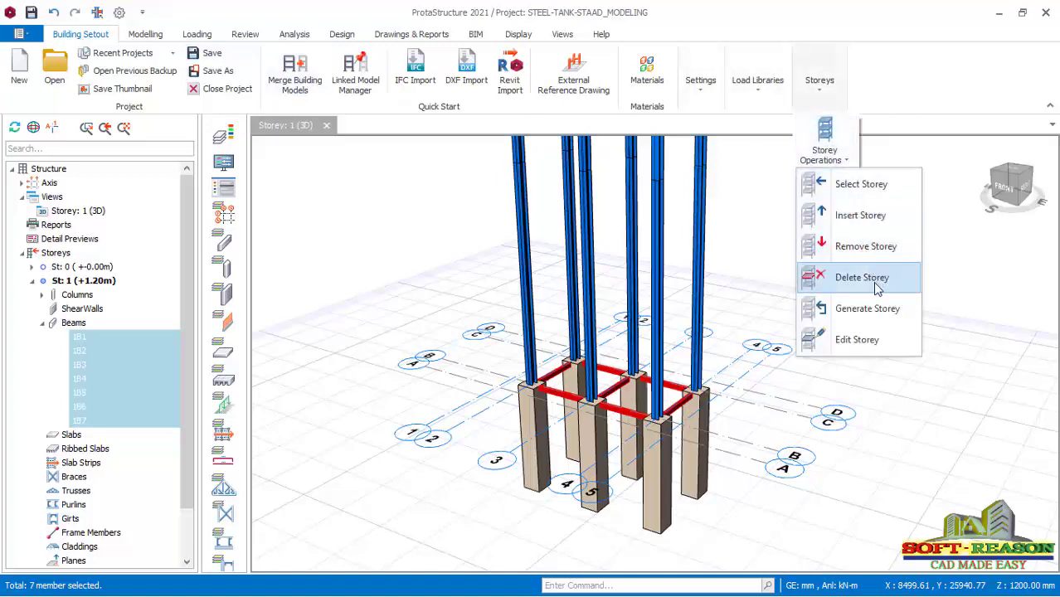
pyautogui.click(865, 321)
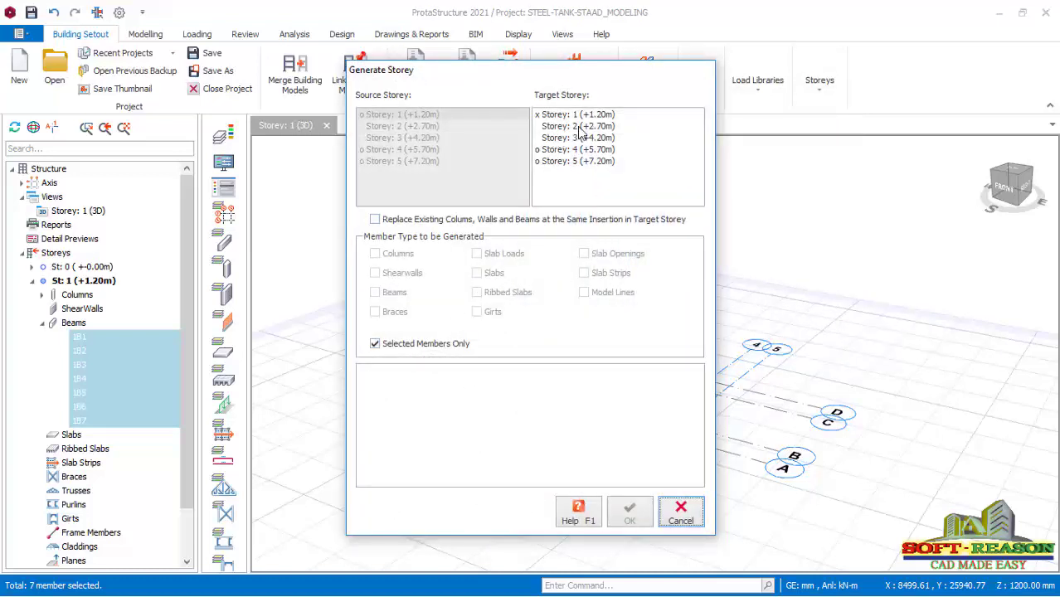
pyautogui.moveTo(580, 130); pyautogui.dragTo(585, 153)
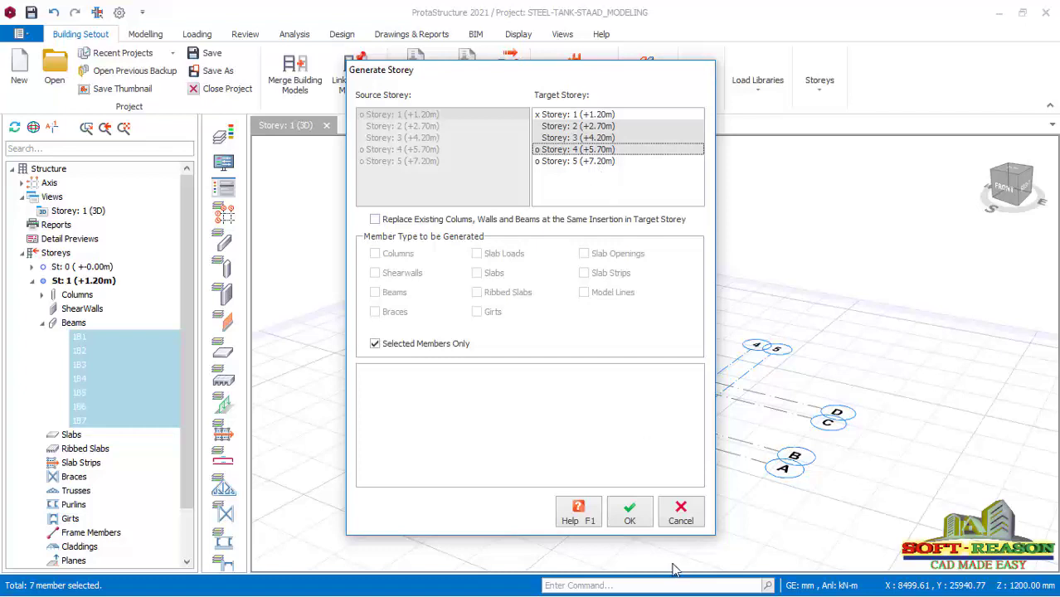
pyautogui.click(629, 512)
pyautogui.click(591, 360)
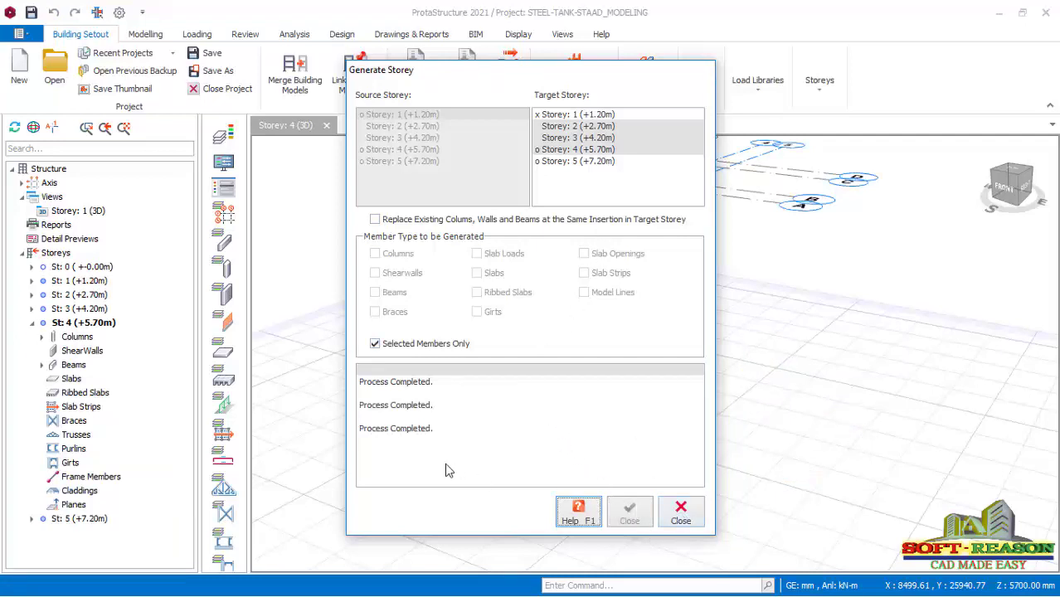
pyautogui.click(680, 512)
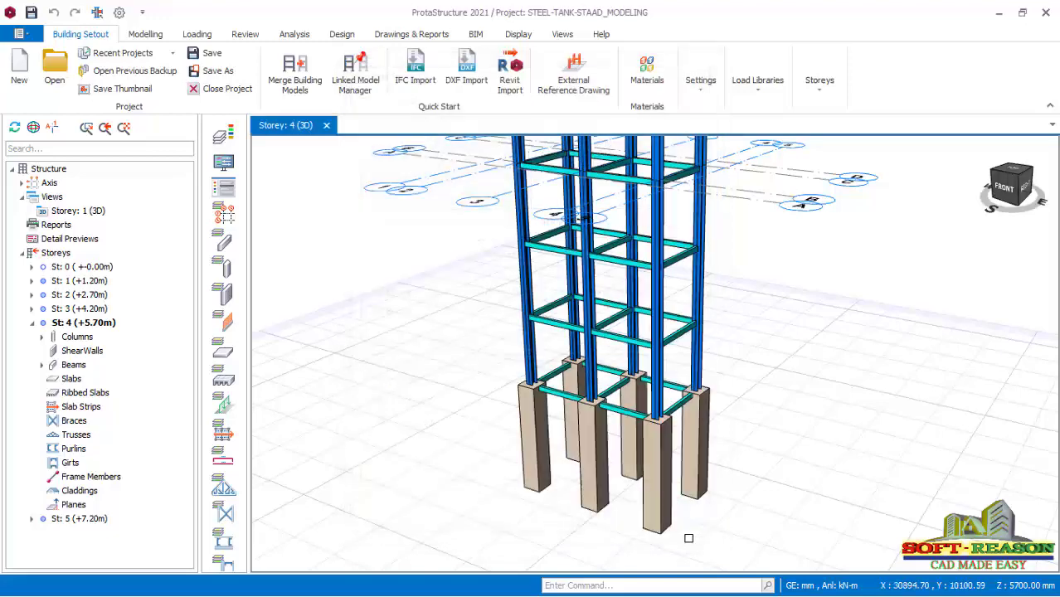
# Examine in 3D the generated beams and how the Storey 4 beams meet the steel columns at the column joints
pyautogui.scroll(-3, 661, 371)
pyautogui.scroll(8, 661, 371)
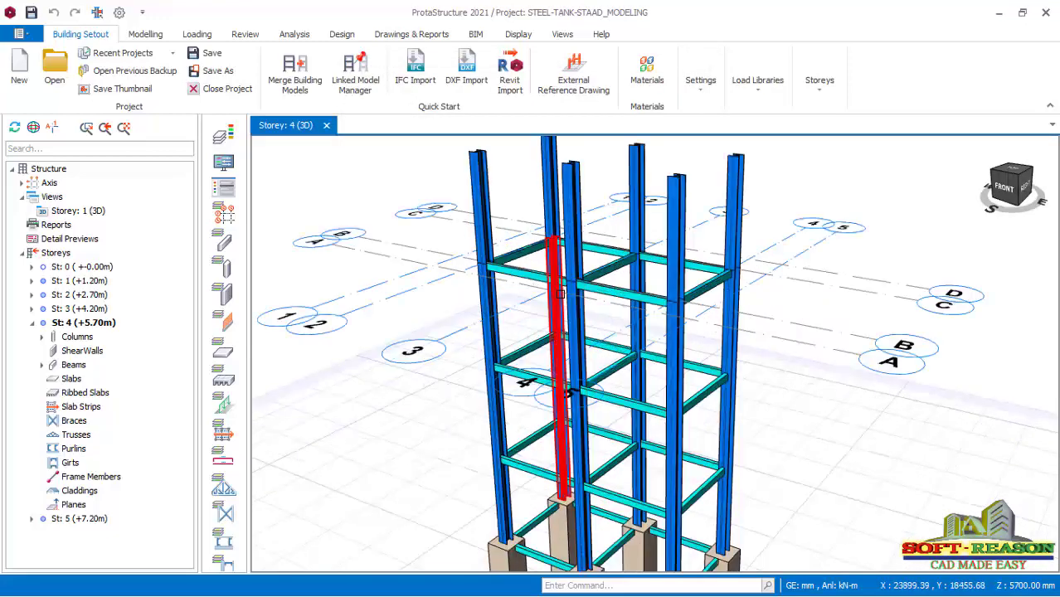
pyautogui.scroll(-5, 626, 319)
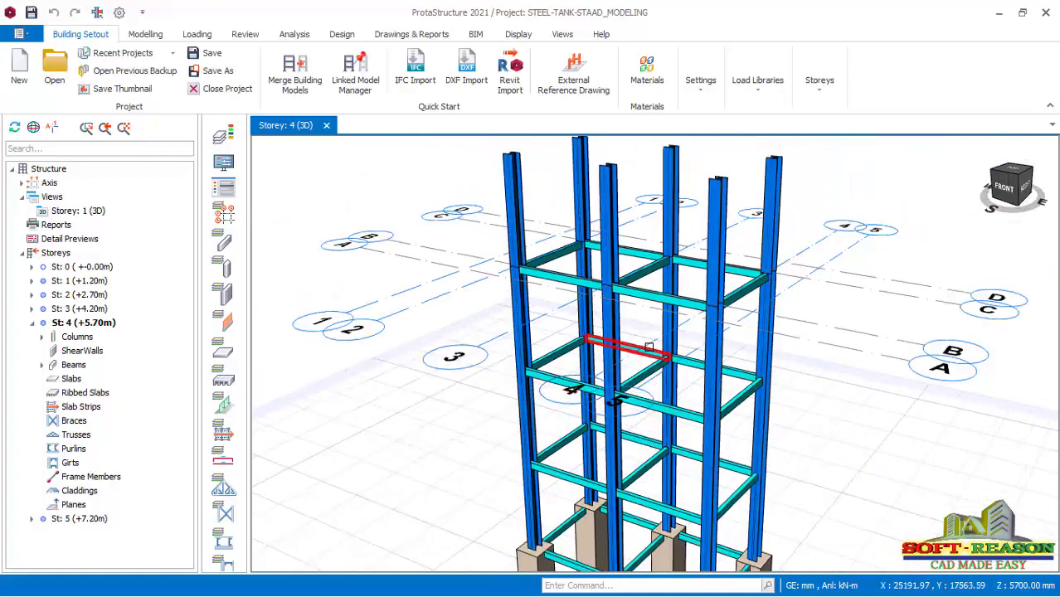
pyautogui.scroll(5, 639, 313)
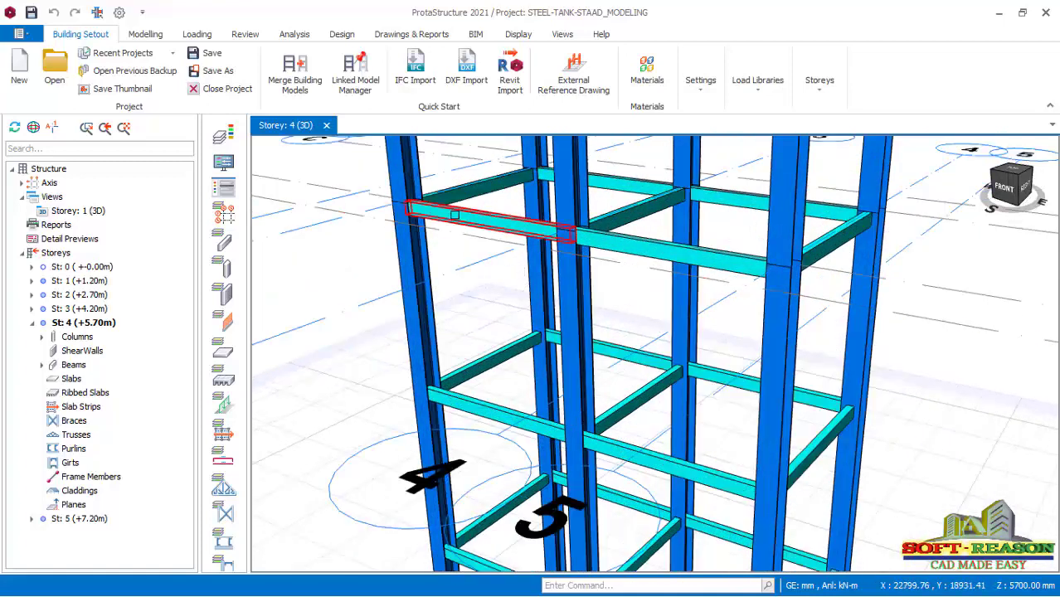
pyautogui.scroll(-5, 469, 233)
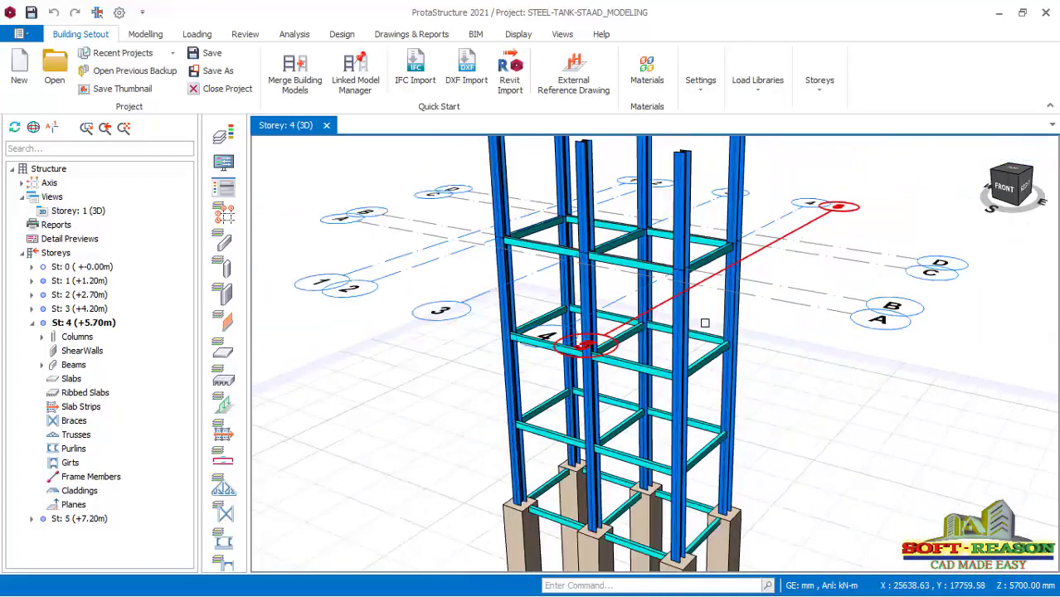
pyautogui.scroll(2, 718, 341)
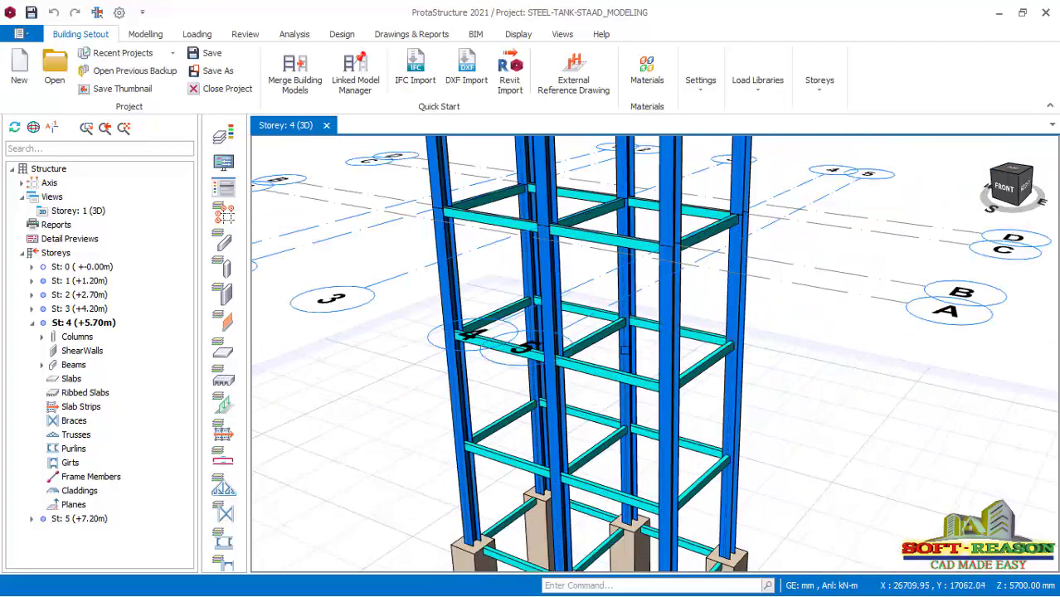
pyautogui.scroll(-1, 618, 352)
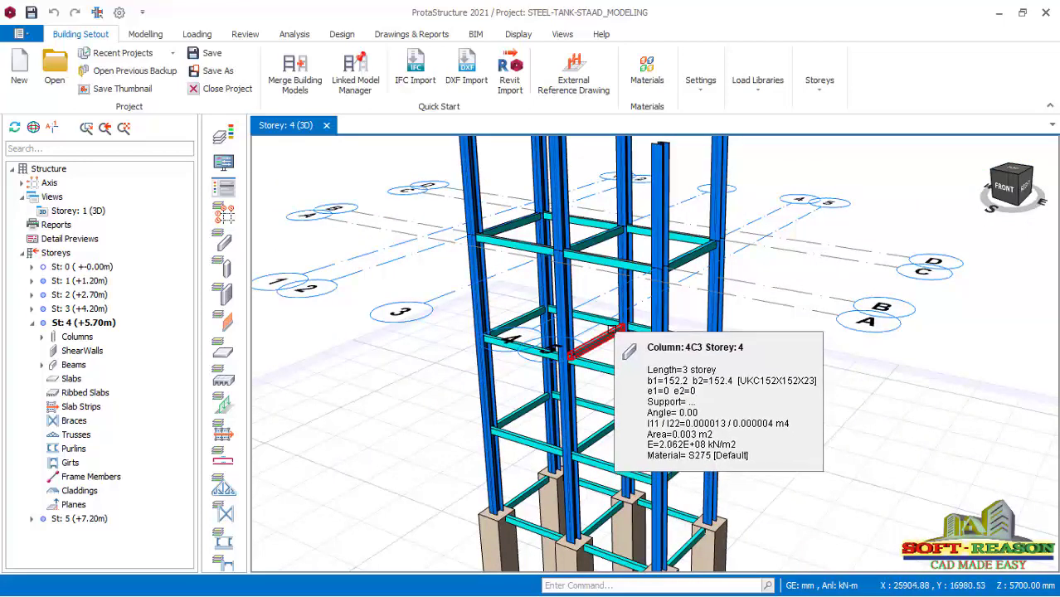
pyautogui.scroll(1, 616, 343)
pyautogui.scroll(3, 680, 260)
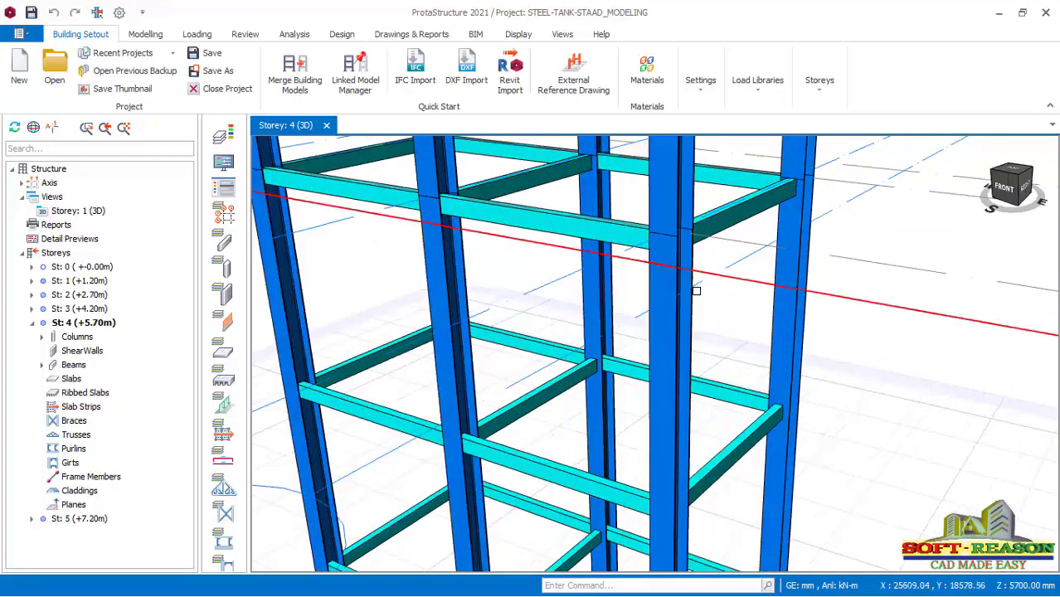
pyautogui.scroll(1, 734, 278)
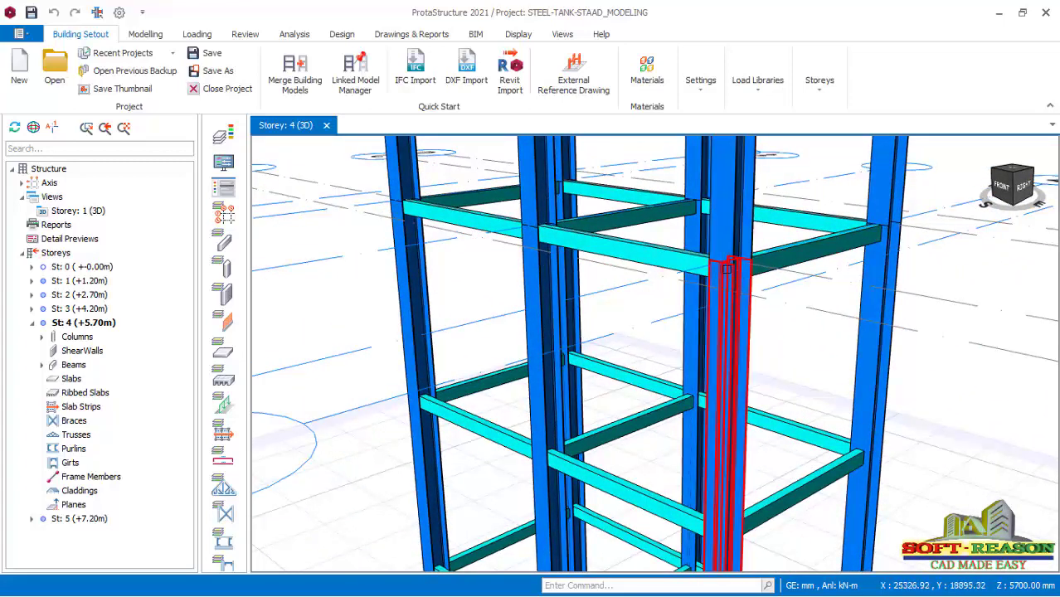
pyautogui.scroll(-2, 758, 299)
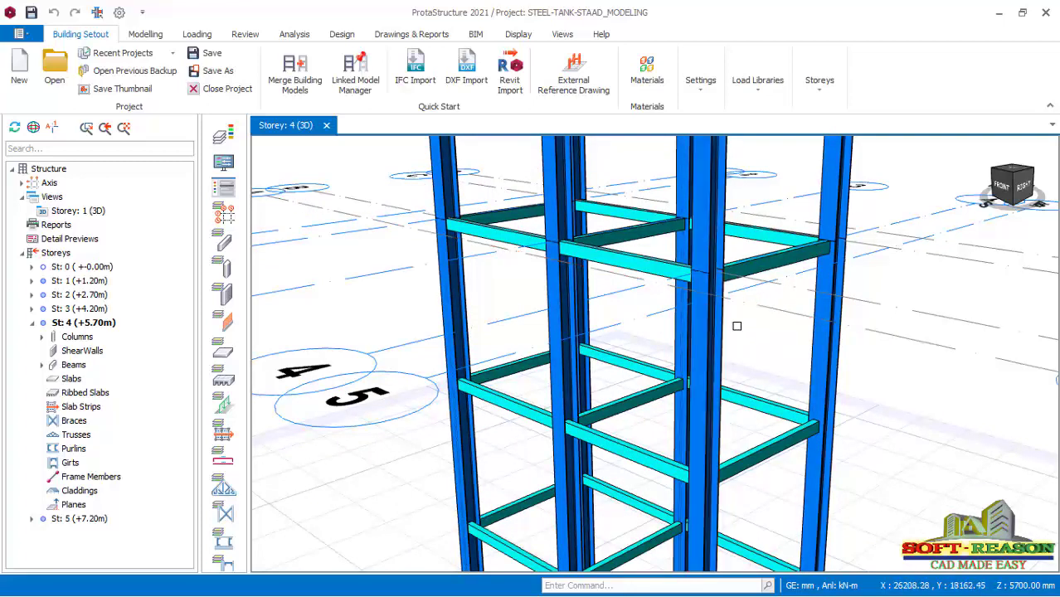
pyautogui.scroll(2, 722, 302)
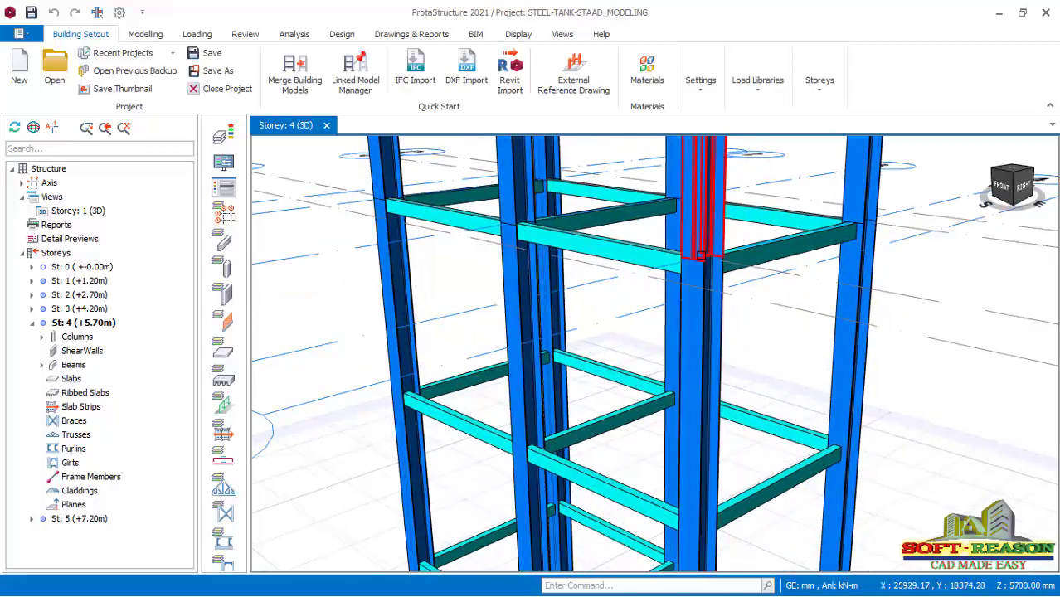
pyautogui.moveTo(694, 315); pyautogui.dragTo(737, 285, button='middle')
pyautogui.moveTo(472, 266)
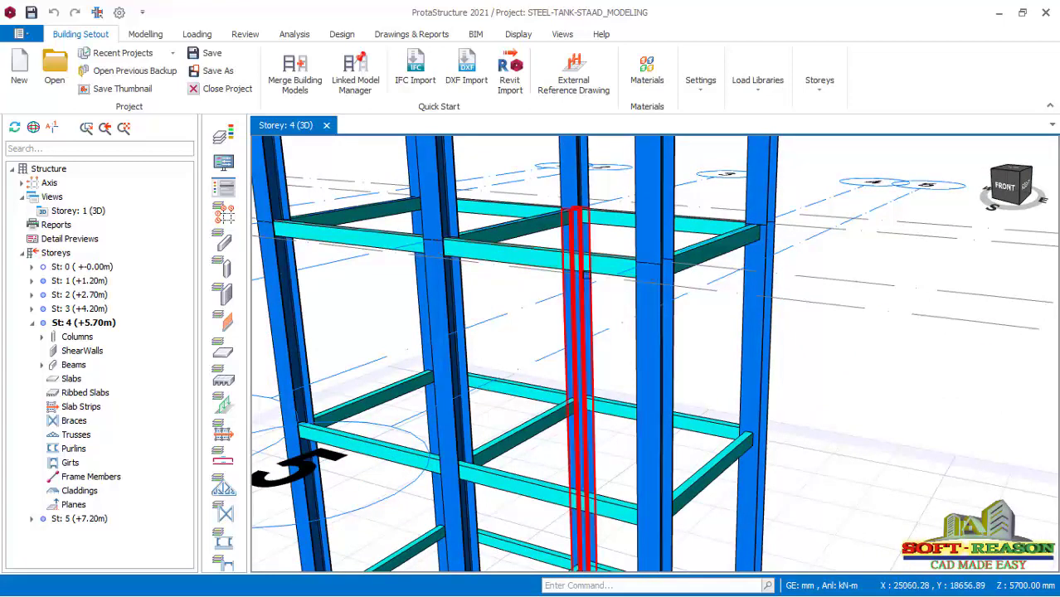
pyautogui.scroll(1, 697, 294)
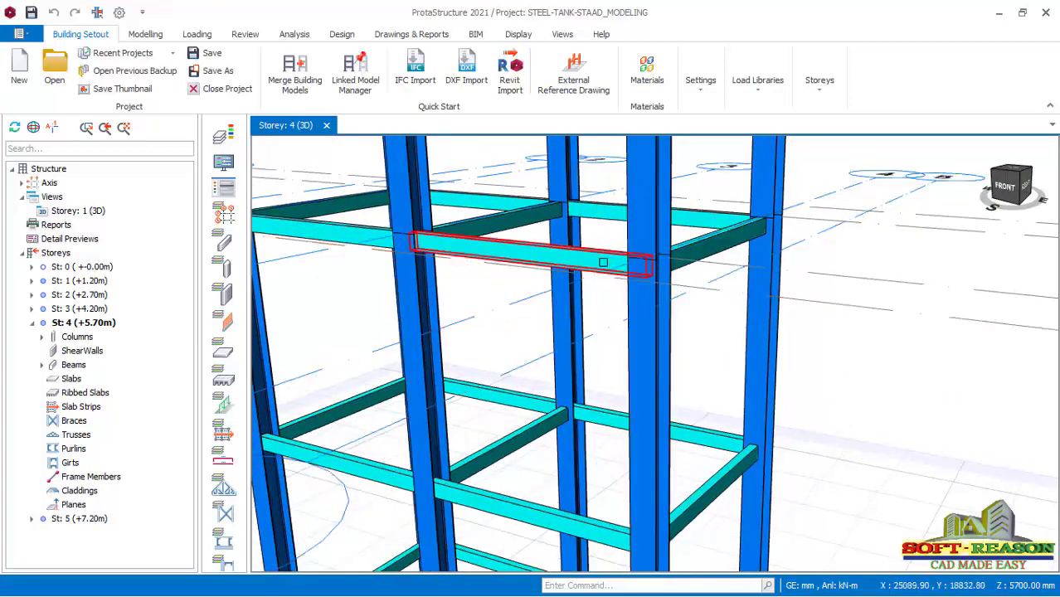
pyautogui.moveTo(693, 290)
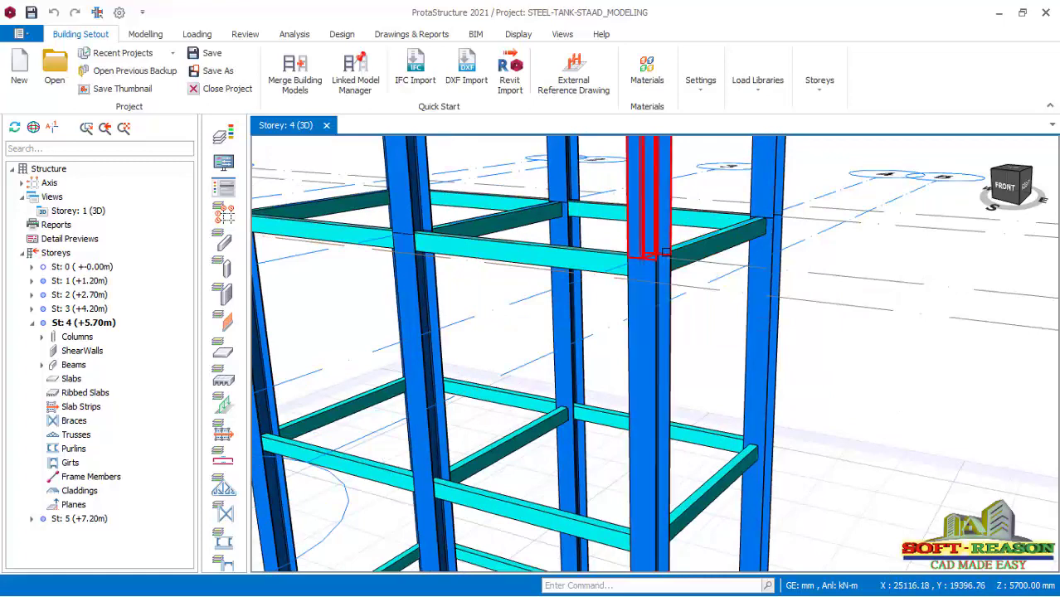
pyautogui.scroll(-1, 655, 282)
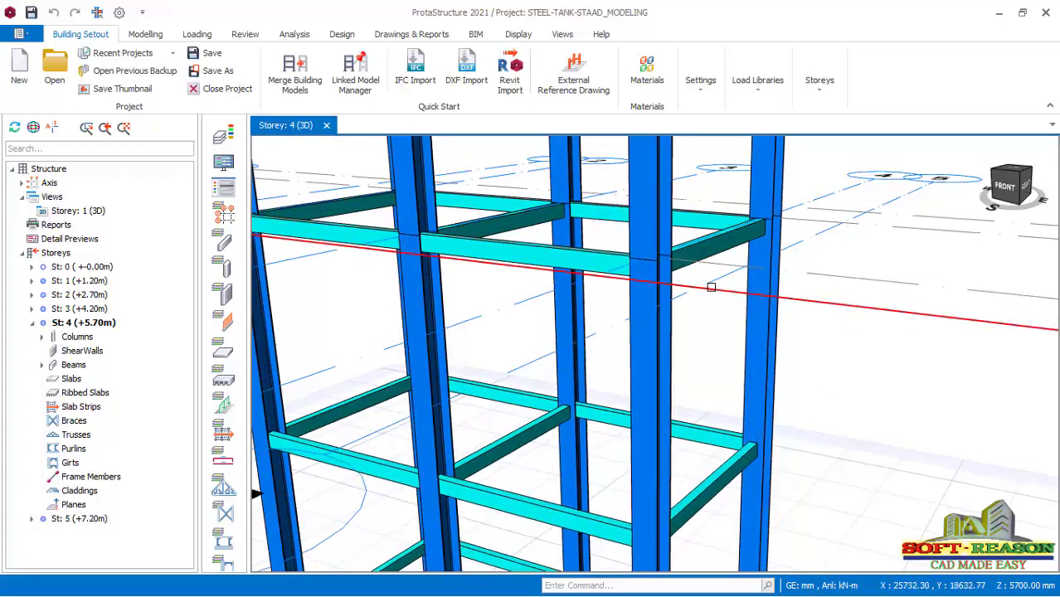
pyautogui.scroll(-1, 580, 286)
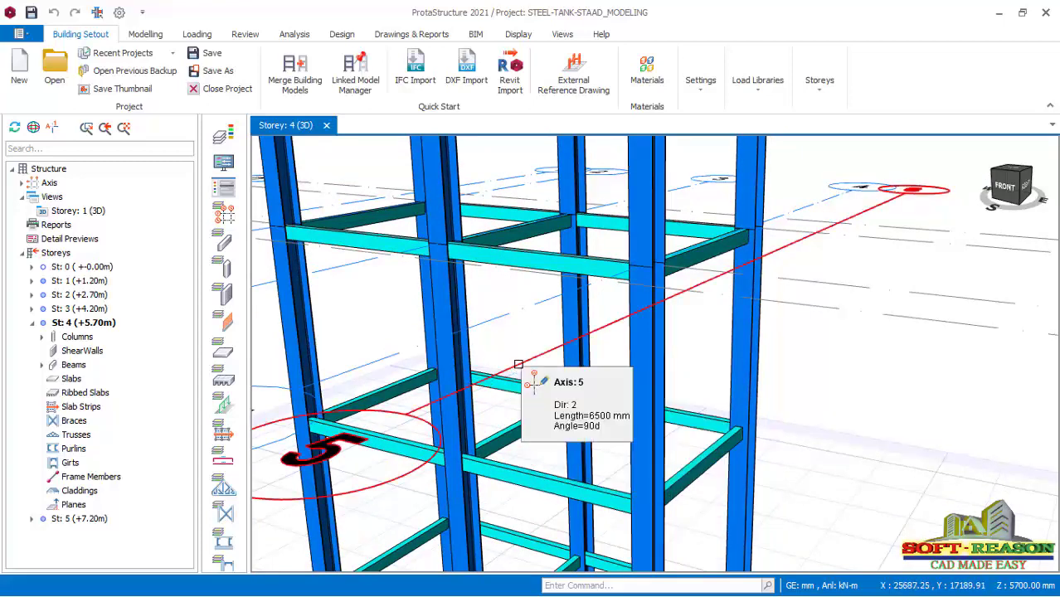
pyautogui.scroll(-5, 547, 348)
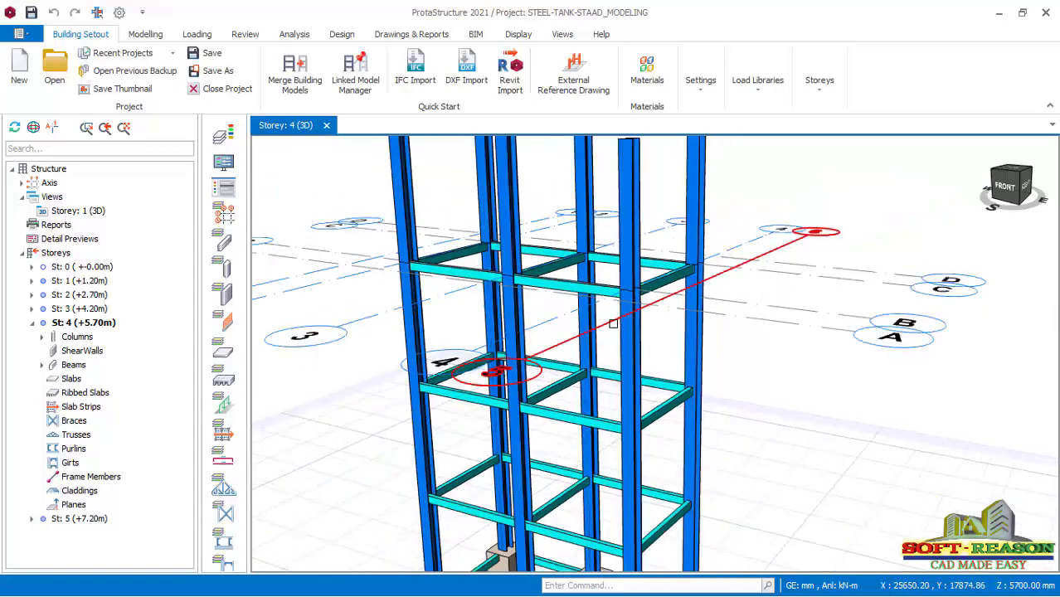
pyautogui.scroll(3, 588, 342)
pyautogui.scroll(-2, 613, 342)
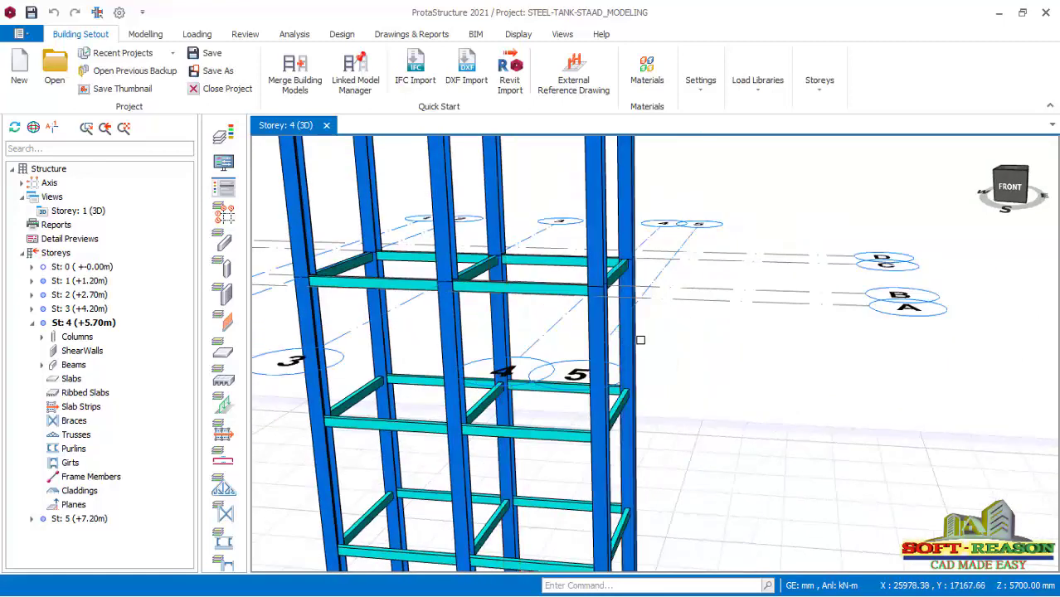
# Select the seven Storey 4 beams and open their properties table, keeping the beams visible in the 3D view
pyautogui.scroll(-2, 311, 263)
pyautogui.moveTo(322, 243); pyautogui.dragTo(661, 320)
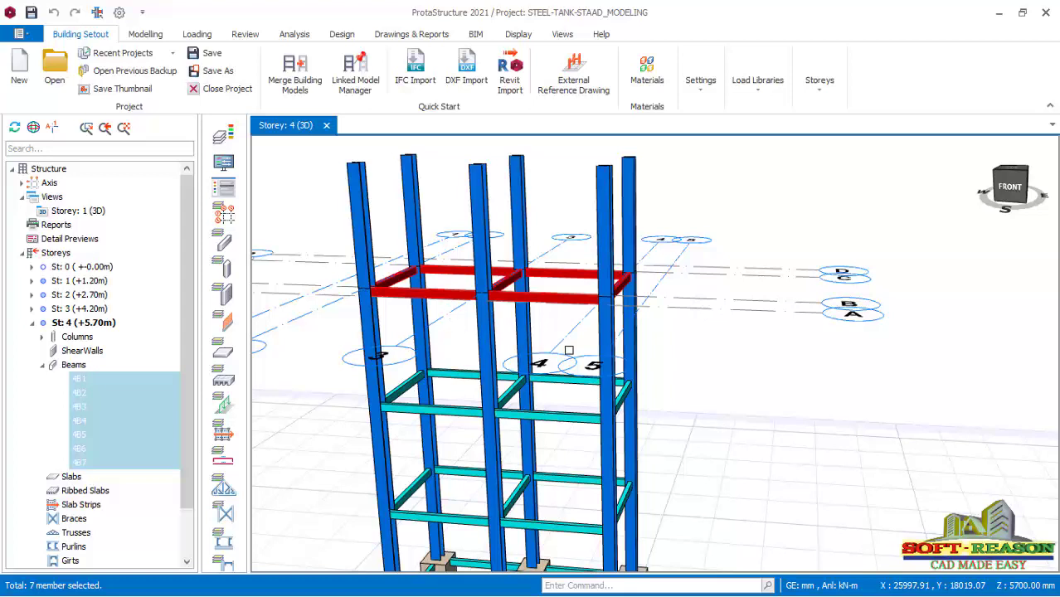
pyautogui.rightClick(685, 351)
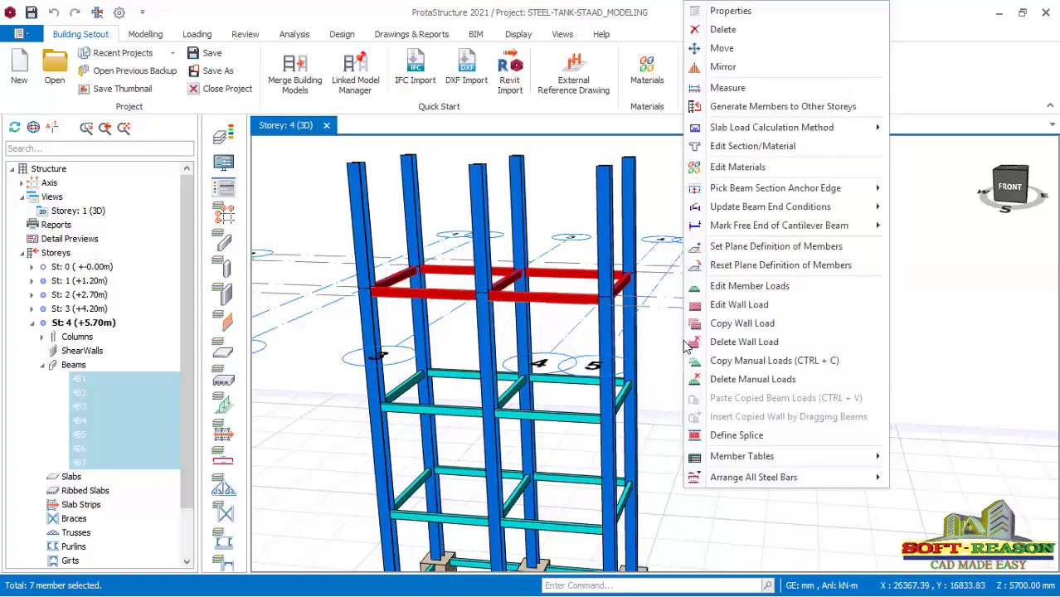
pyautogui.click(741, 11)
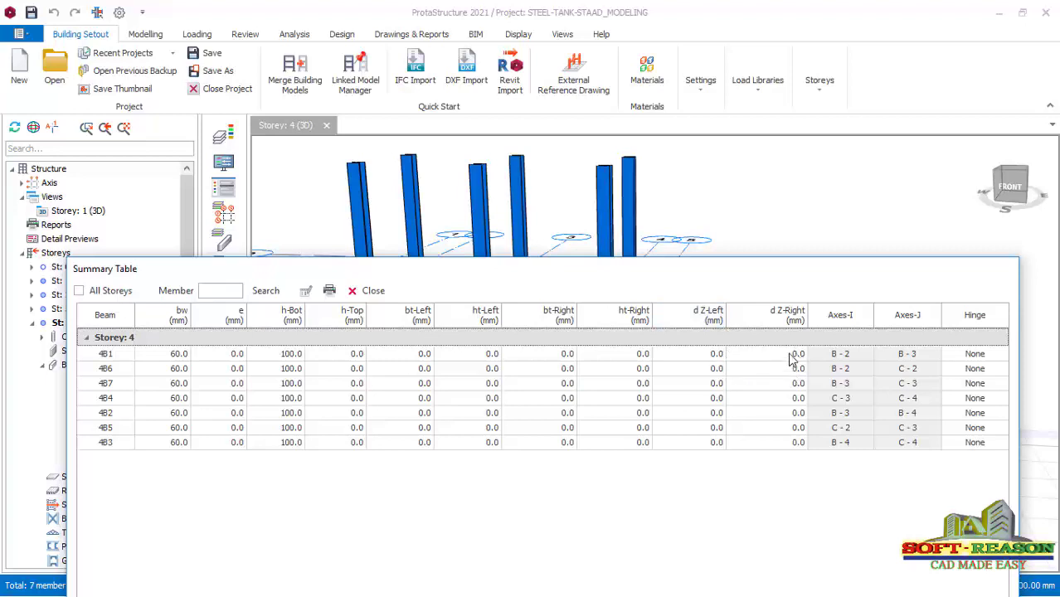
pyautogui.moveTo(784, 276); pyautogui.dragTo(779, 348)
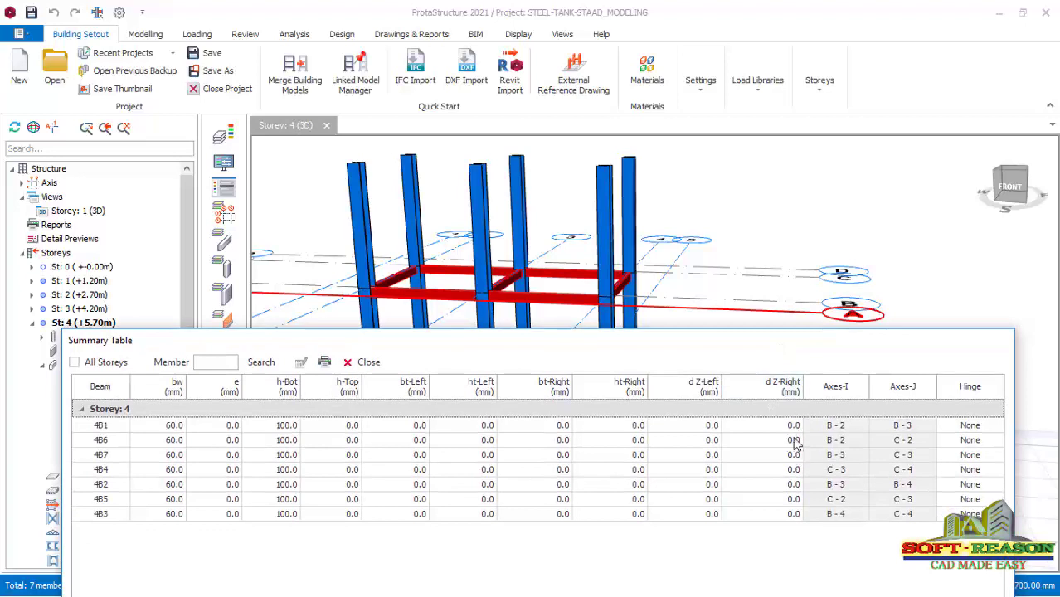
# Set d Z-Right to 500 mm for all seven Storey 4 beams
pyautogui.click(789, 388)
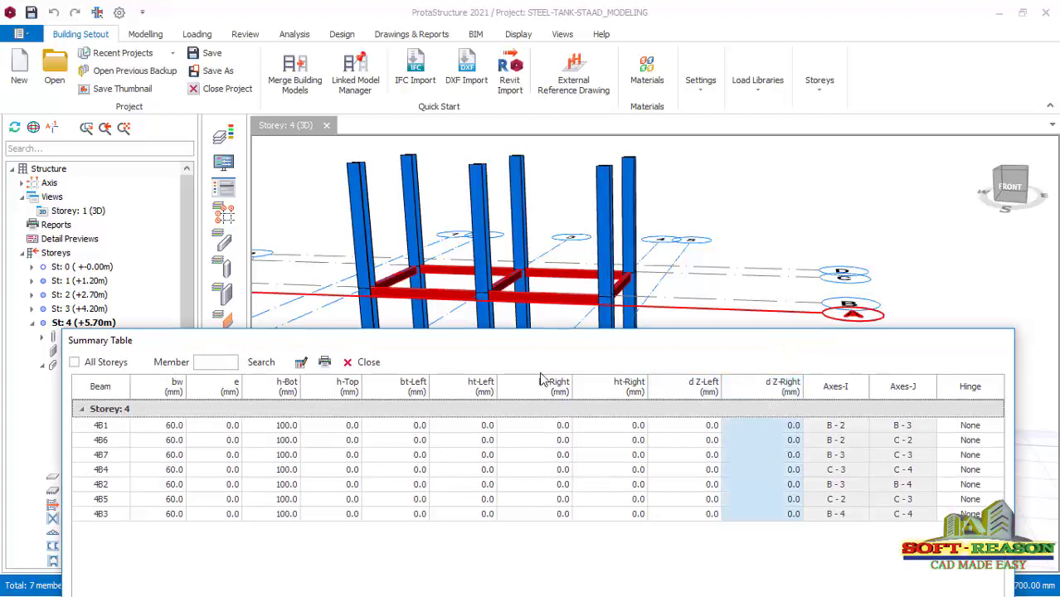
pyautogui.click(301, 365)
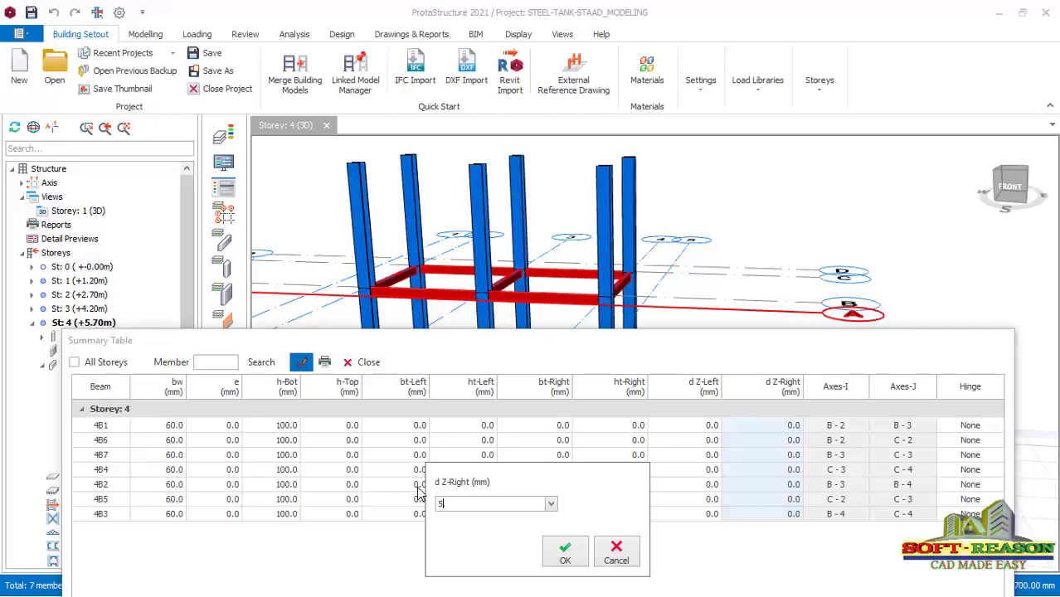
pyautogui.click(565, 552)
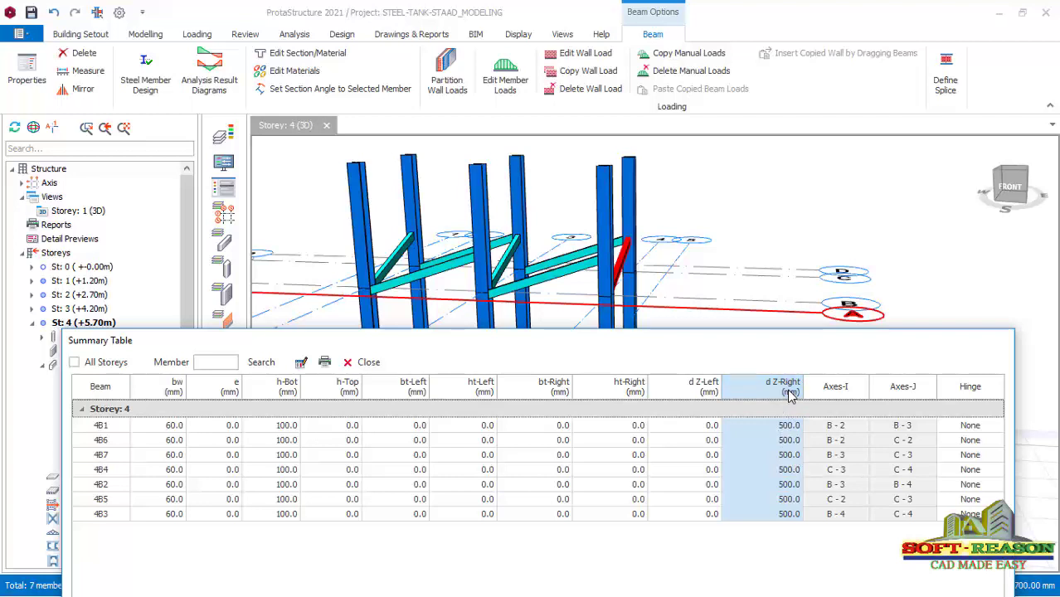
# Set d Z-Right to -500 mm for all seven Storey 4 beams
pyautogui.click(301, 362)
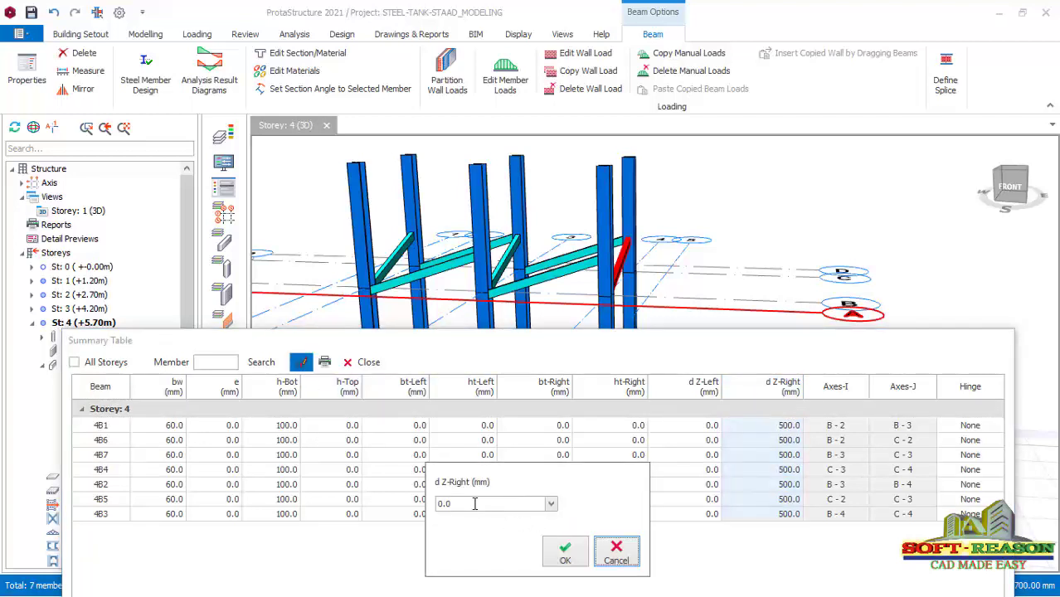
pyautogui.click(465, 503)
pyautogui.press('BackSpace')
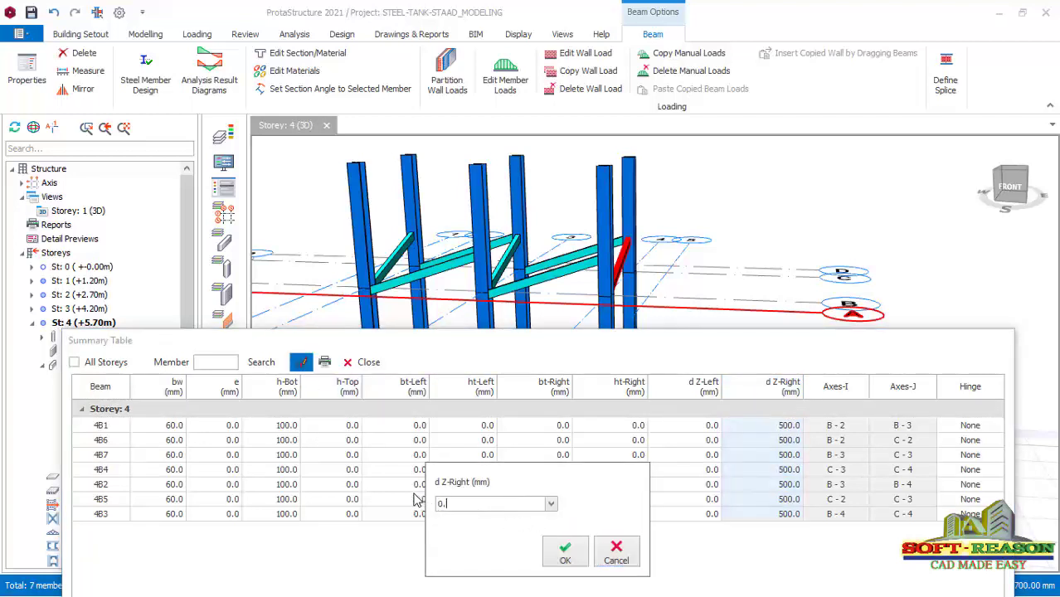
pyautogui.hotkey('ctrl', 'a')
pyautogui.click(566, 558)
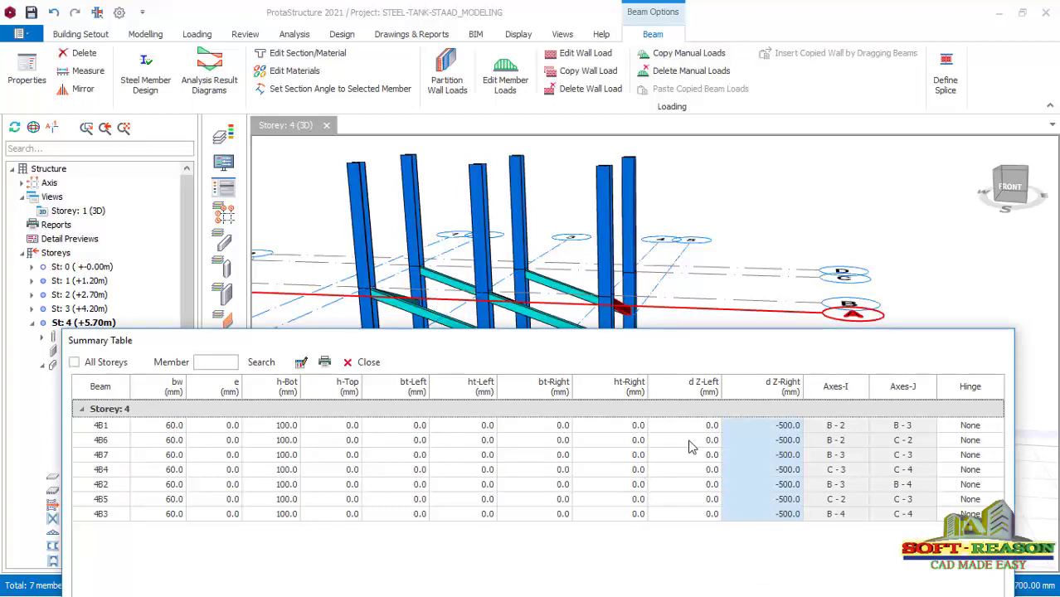
# Set d Z-Left to -500 mm for all seven Storey 4 beams and close the summary table
pyautogui.click(709, 389)
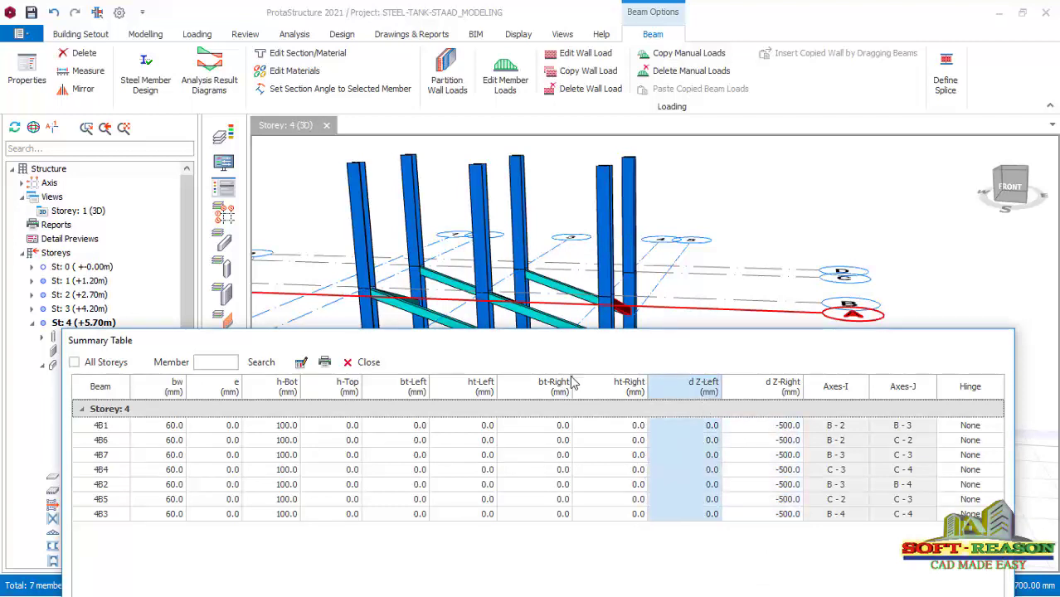
pyautogui.click(301, 364)
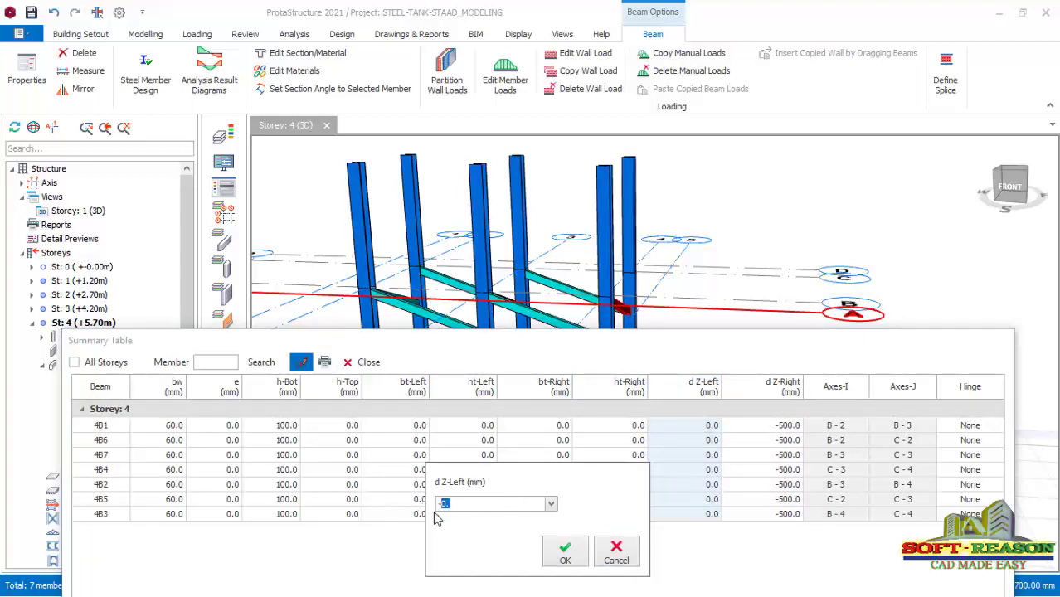
pyautogui.write('-500.')
pyautogui.click(566, 554)
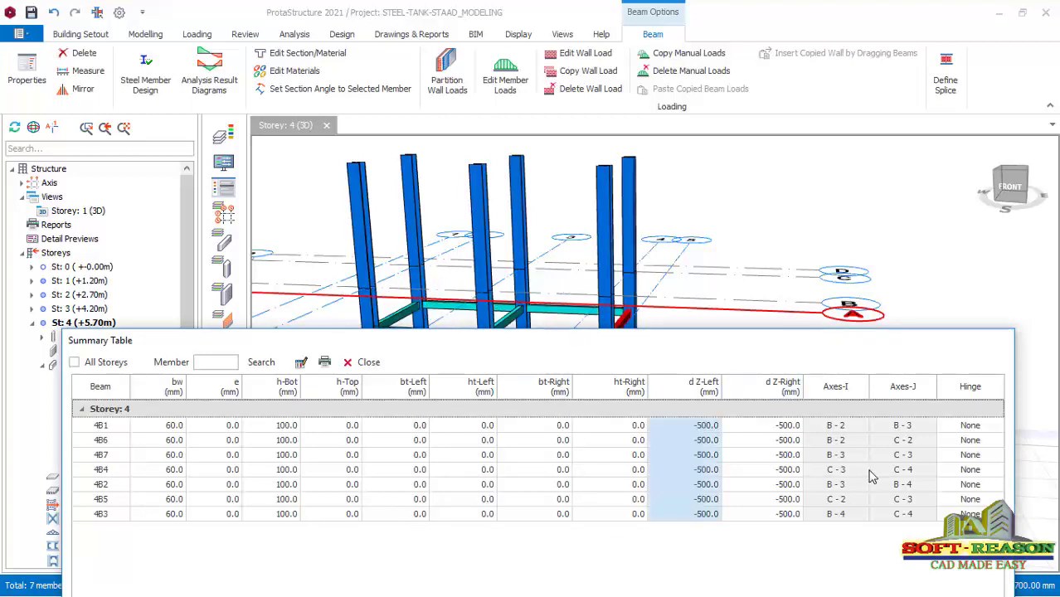
pyautogui.click(353, 363)
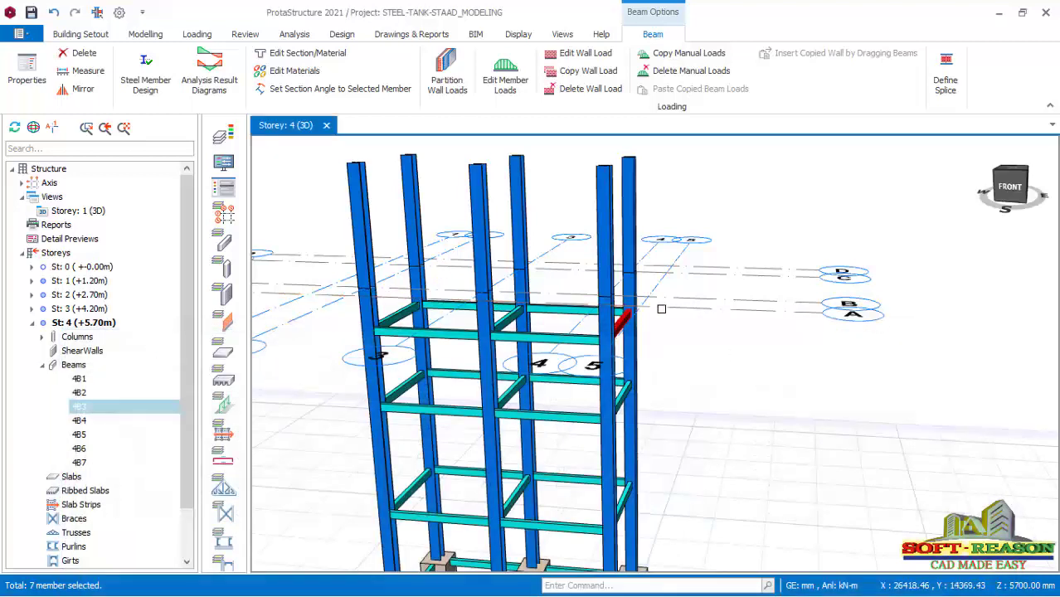
# Examine in 3D the offset Storey 4 beams and their spacing from the beams on the storeys below
pyautogui.scroll(5, 493, 319)
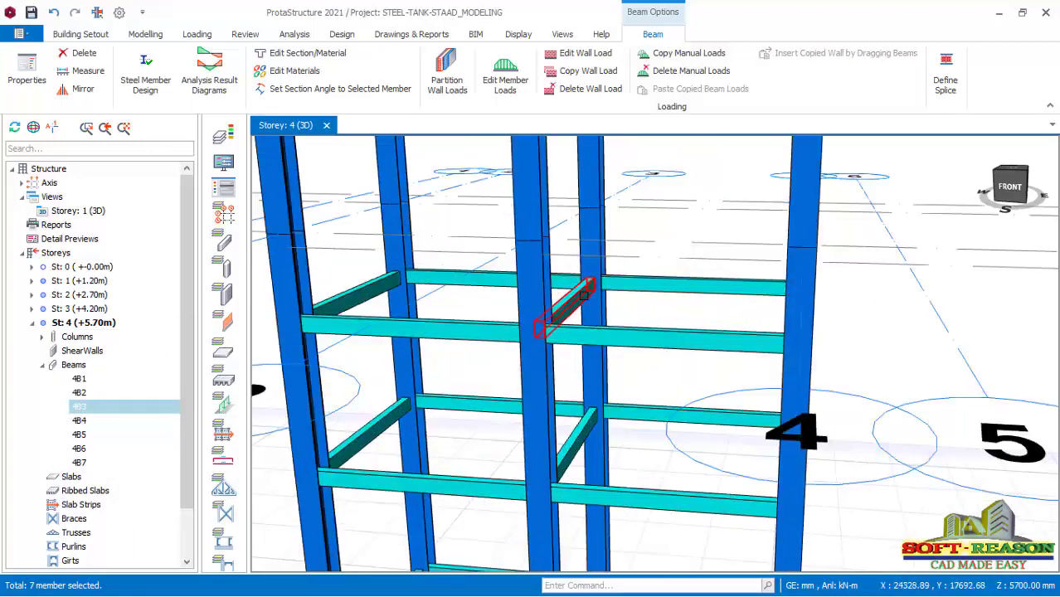
pyautogui.scroll(-5, 561, 306)
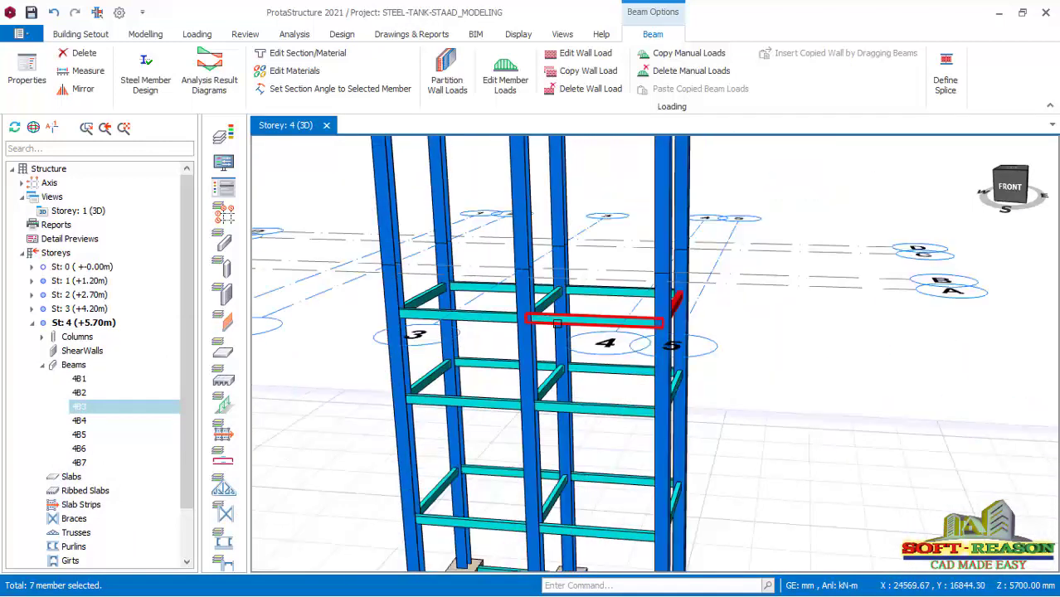
pyautogui.scroll(2, 561, 330)
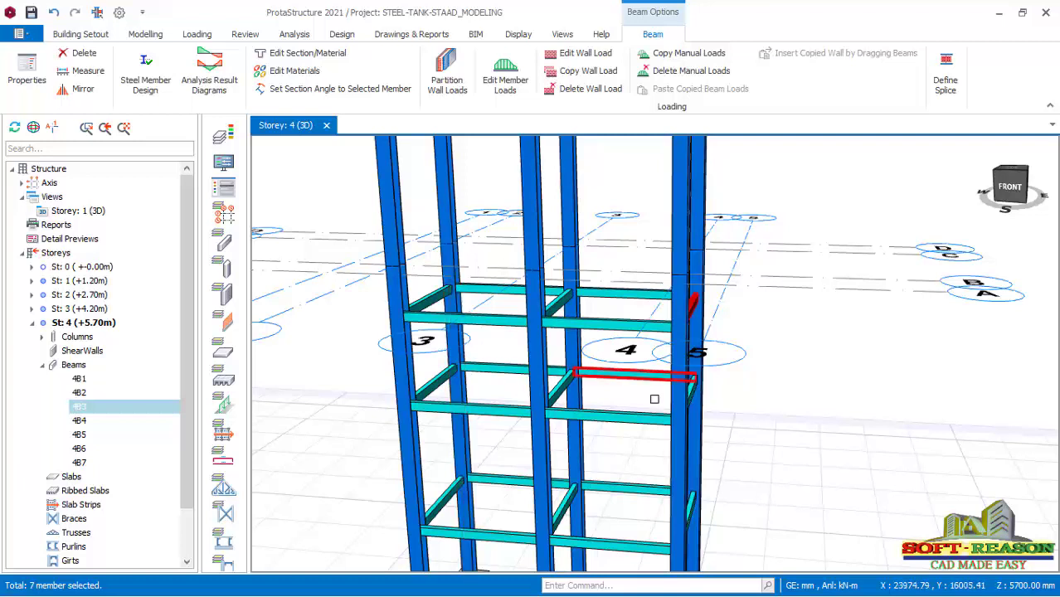
pyautogui.scroll(-4, 502, 257)
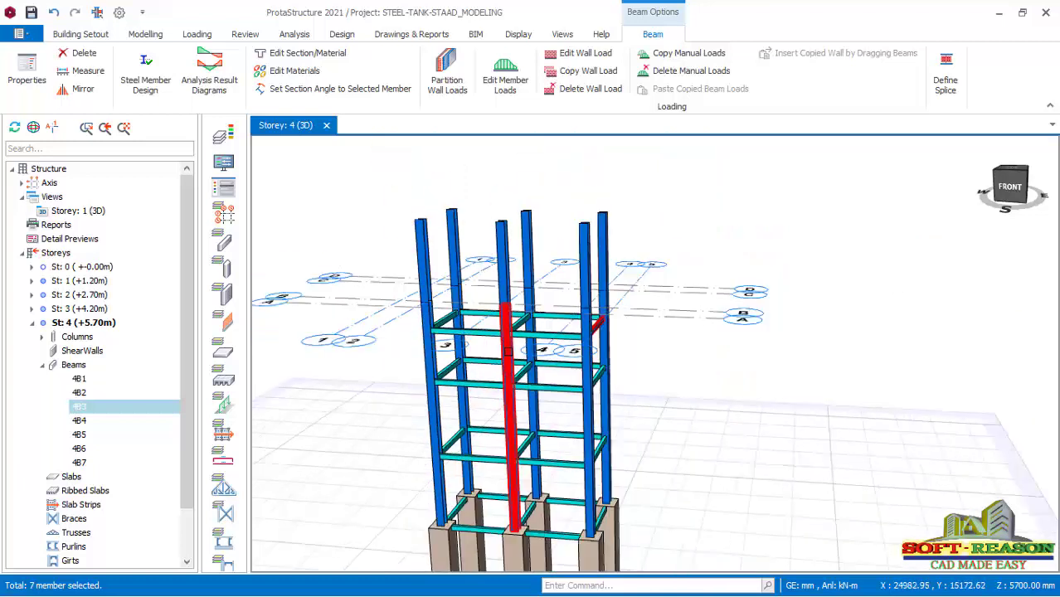
pyautogui.scroll(2, 516, 305)
pyautogui.scroll(-3, 522, 309)
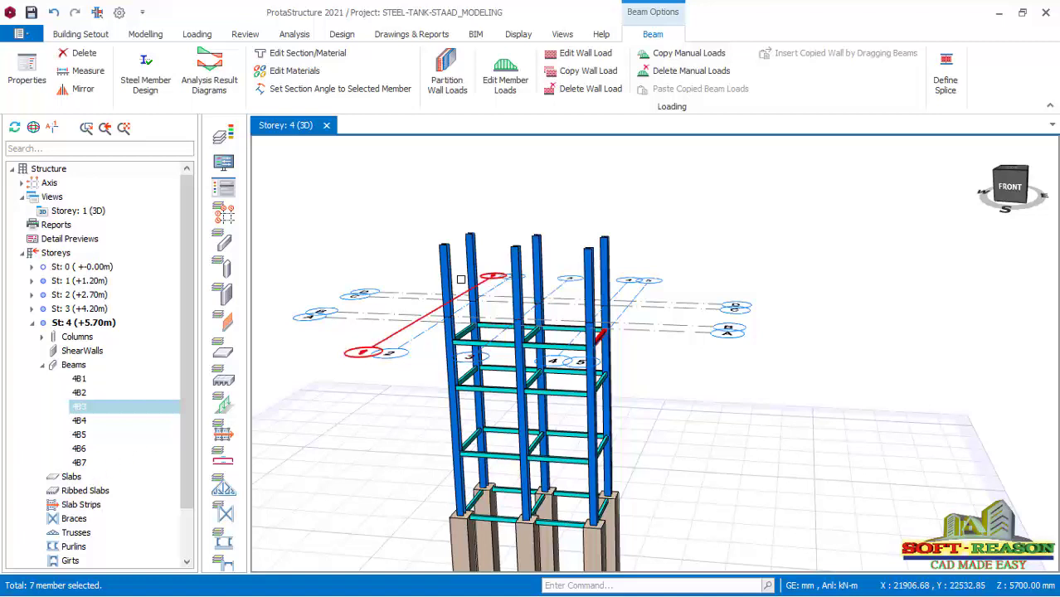
# Make Storey 5 the active storey and orient the 3D view on the column tops
pyautogui.scroll(-2, 163, 405)
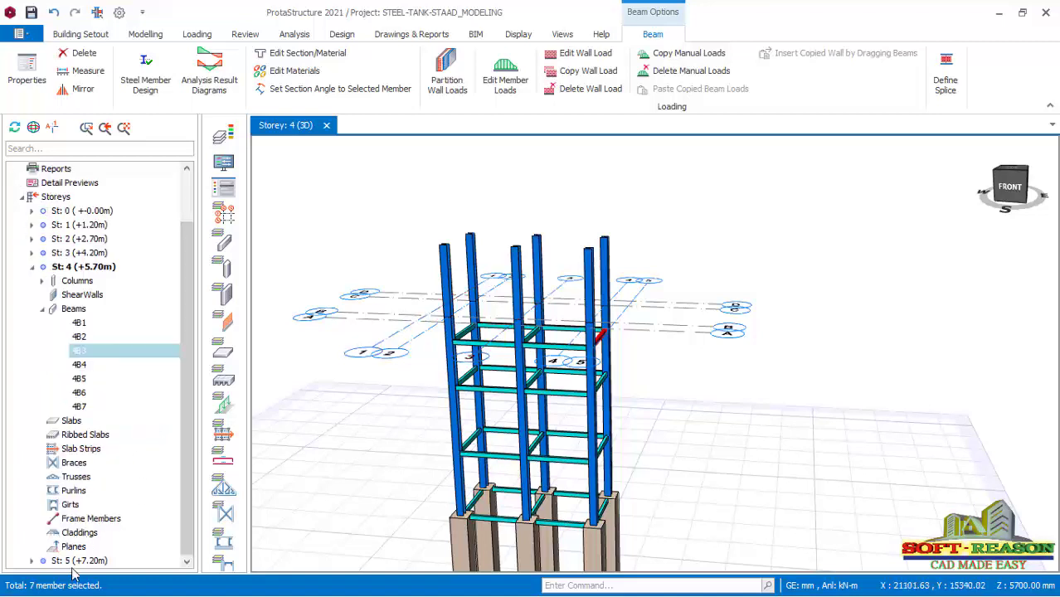
pyautogui.click(70, 562)
pyautogui.scroll(3, 511, 230)
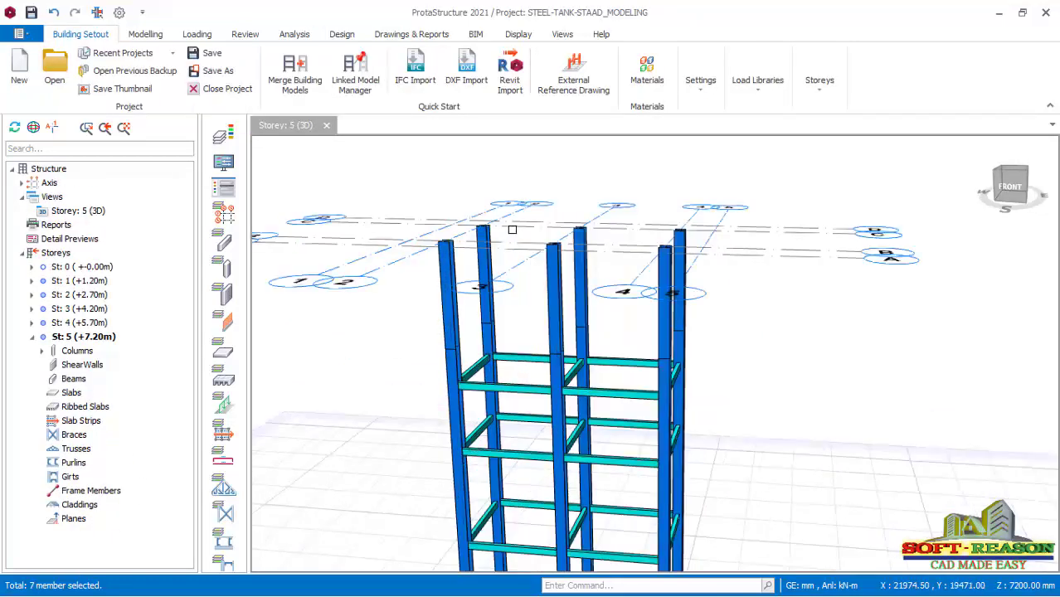
pyautogui.moveTo(599, 385); pyautogui.dragTo(534, 322, button='middle')
pyautogui.scroll(-2, 652, 351)
pyautogui.scroll(2, 653, 351)
pyautogui.scroll(-2, 534, 323)
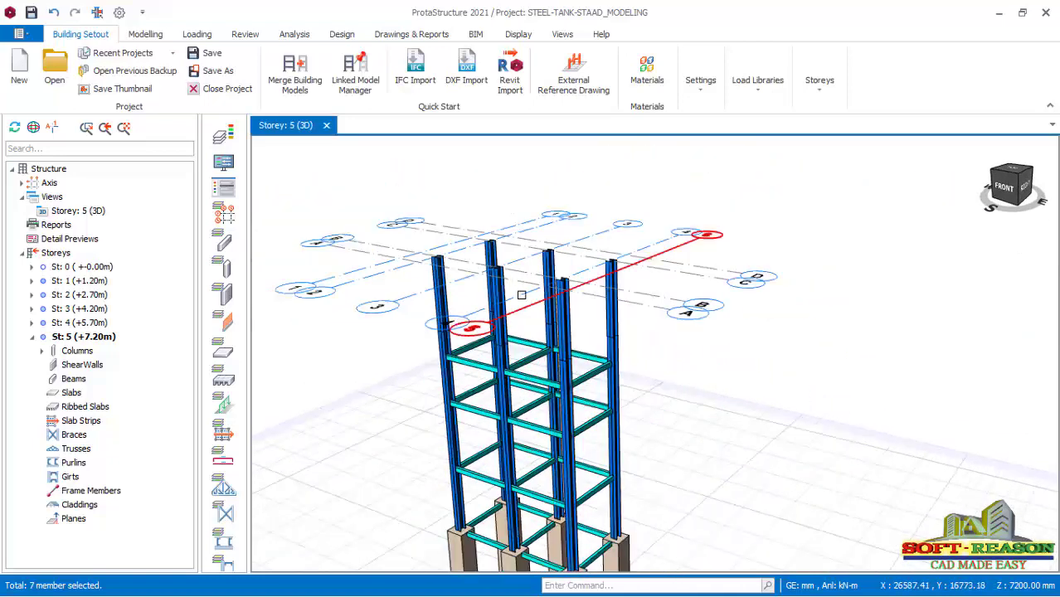
pyautogui.scroll(2, 525, 280)
pyautogui.scroll(-1, 642, 380)
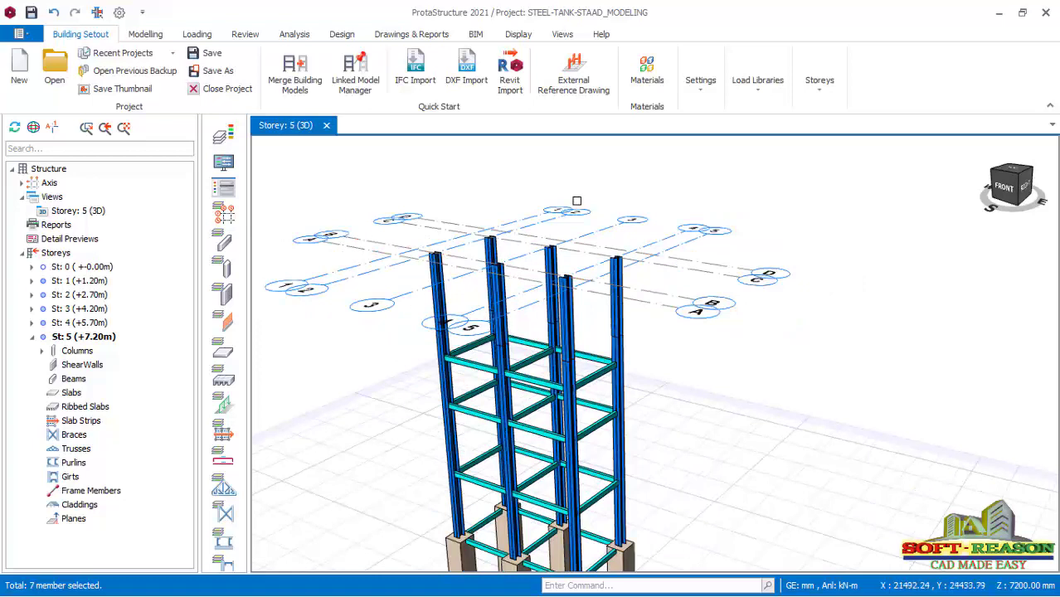
# Start a steel beam on Storey 5 with delZ-I and delZ-J set to -1000 mm
pyautogui.click(146, 36)
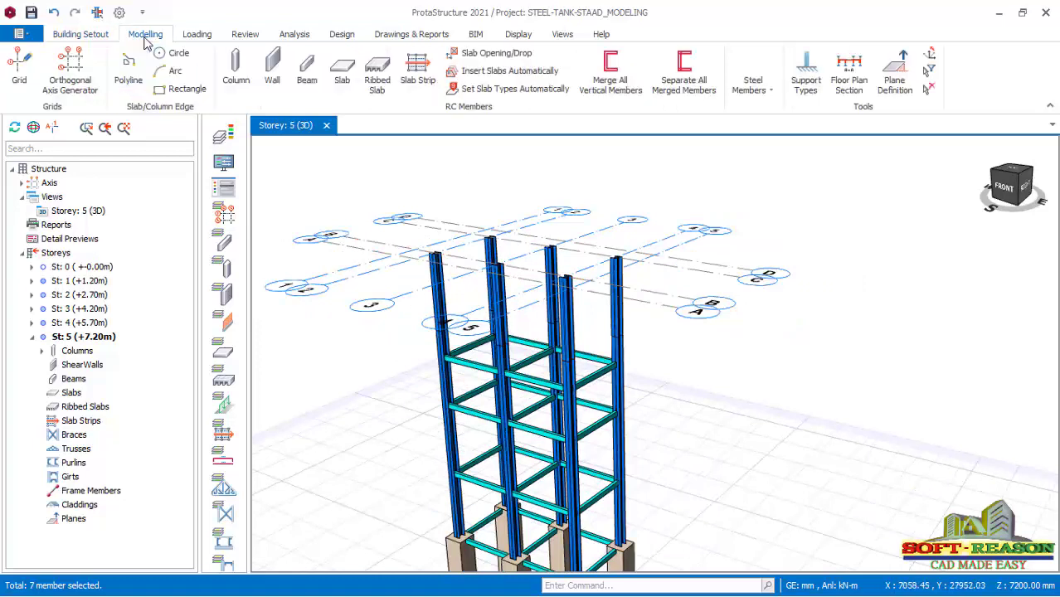
pyautogui.click(773, 98)
pyautogui.click(783, 139)
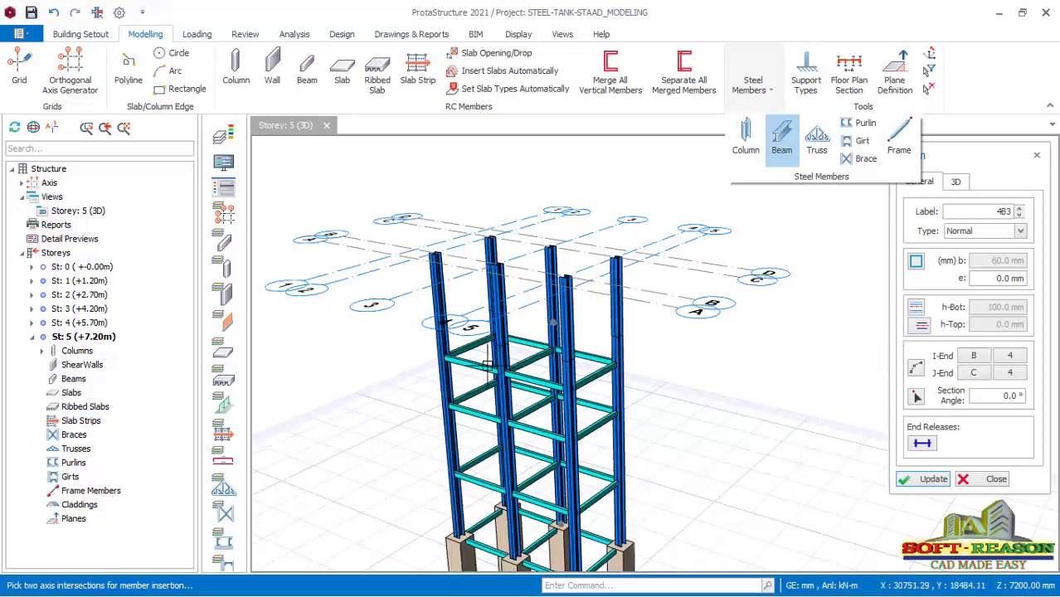
pyautogui.scroll(2, 499, 314)
pyautogui.scroll(2, 498, 313)
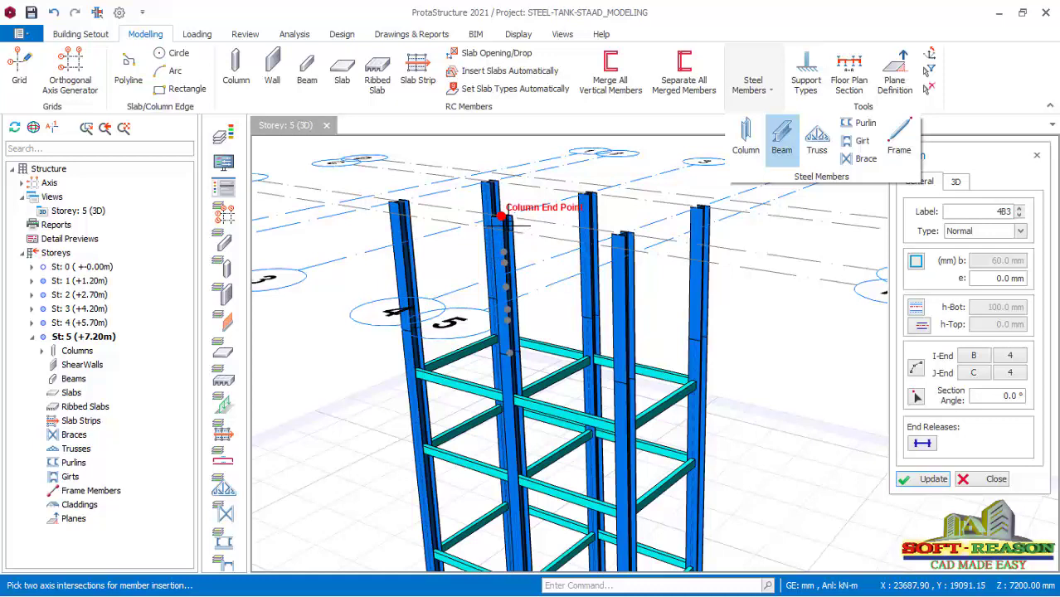
pyautogui.scroll(-2, 527, 444)
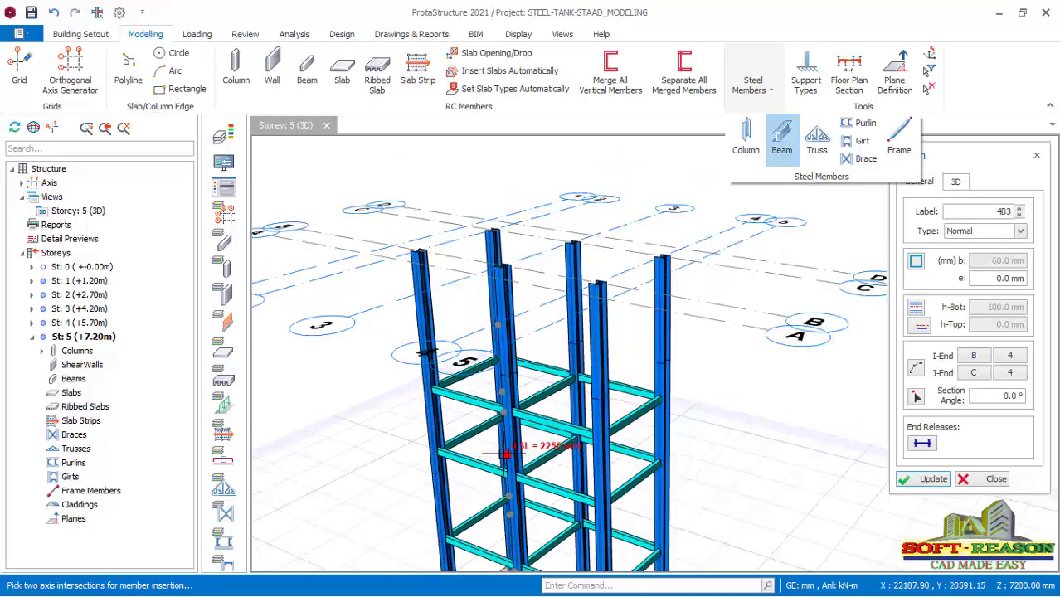
pyautogui.click(957, 183)
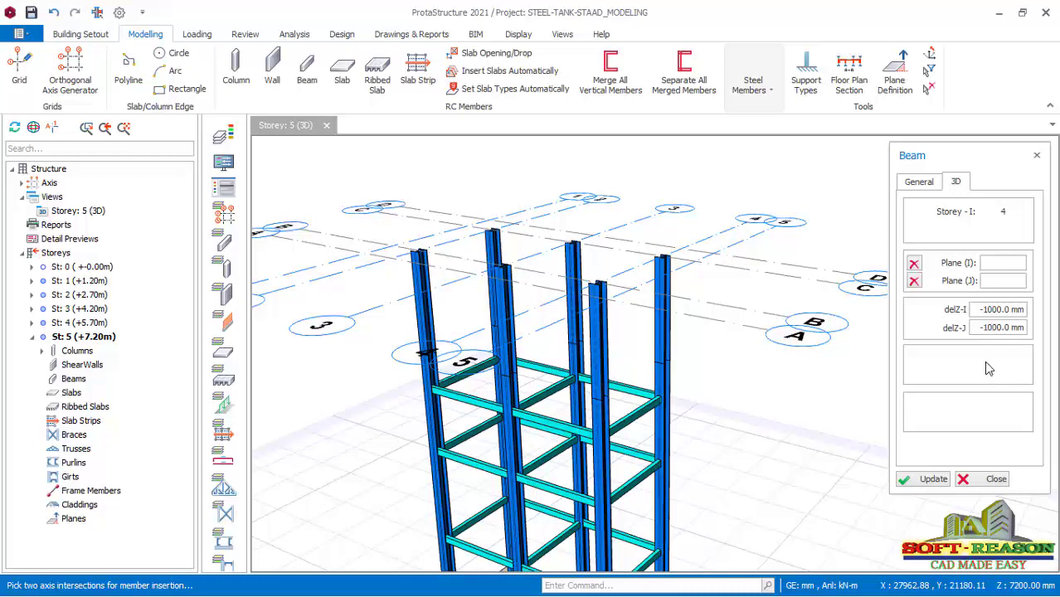
# Draw steel beams around the Storey 5 perimeter, linking columns B-2, B-3, B-4, C-4, C-3, C-2 and back to B-2
pyautogui.scroll(3, 544, 366)
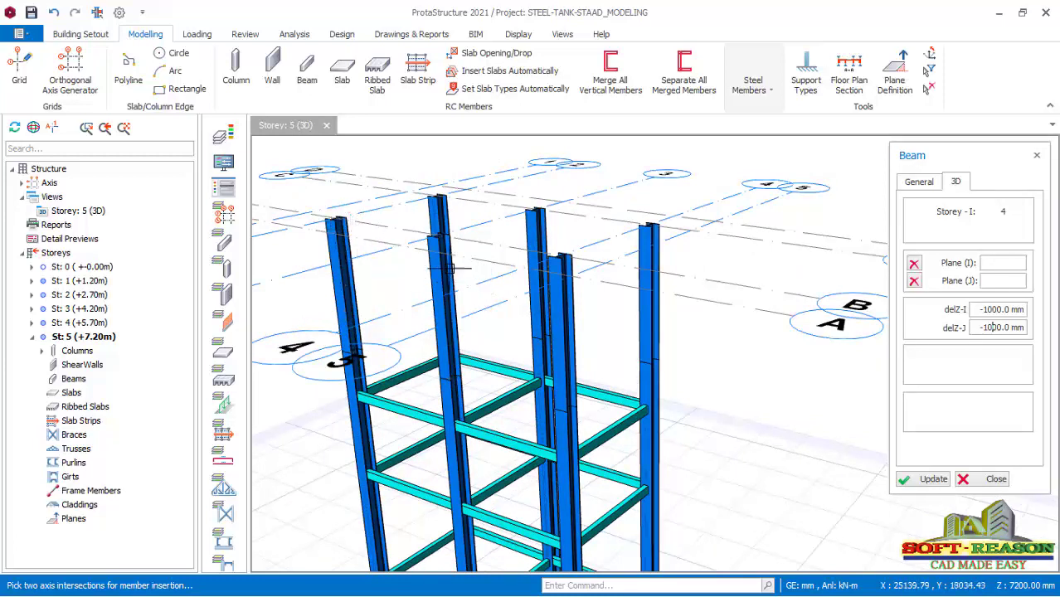
pyautogui.click(338, 220)
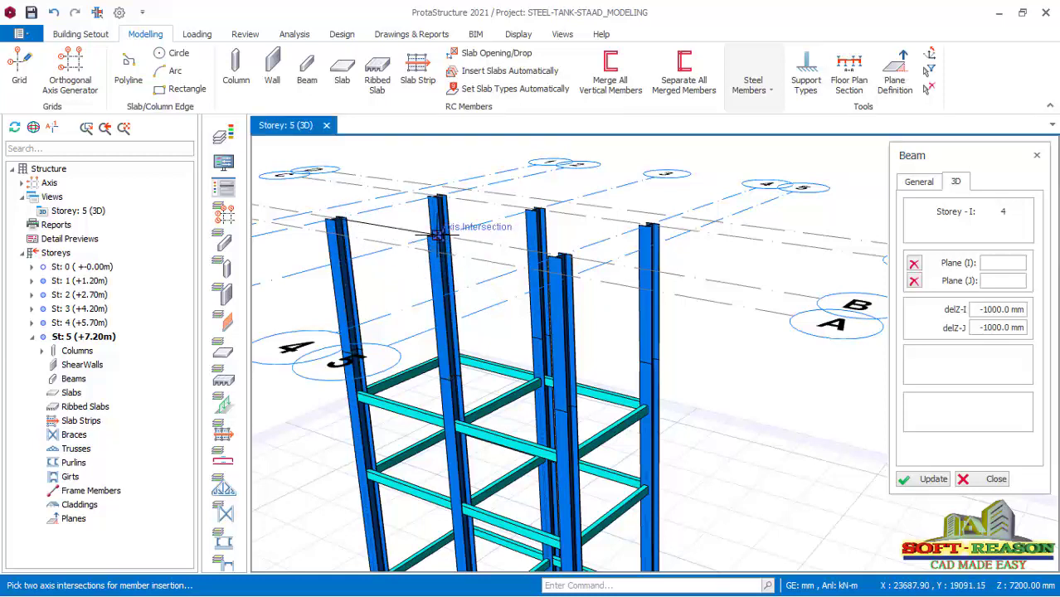
pyautogui.click(448, 249)
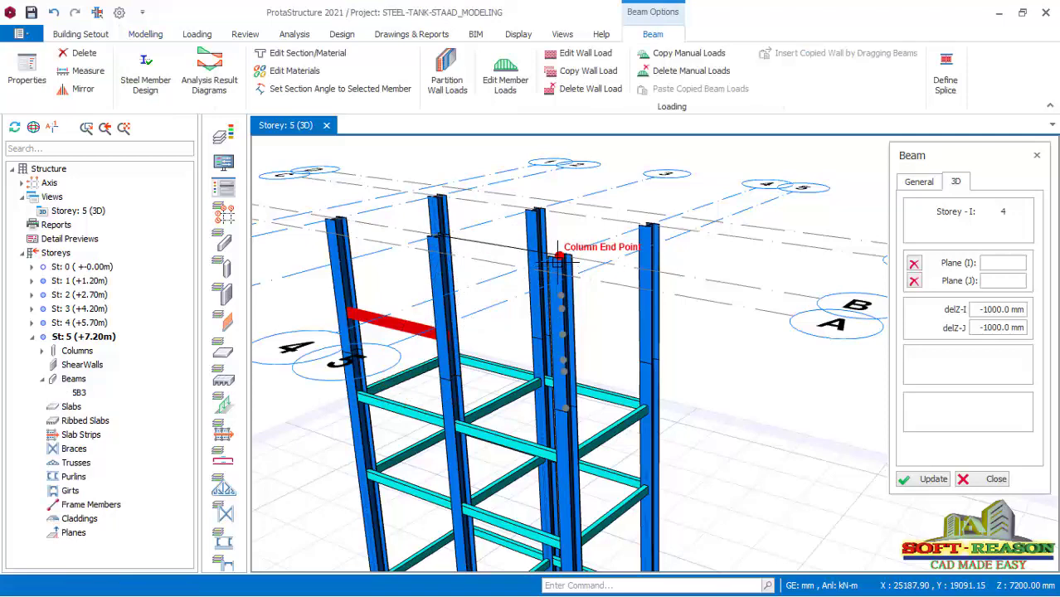
pyautogui.click(561, 255)
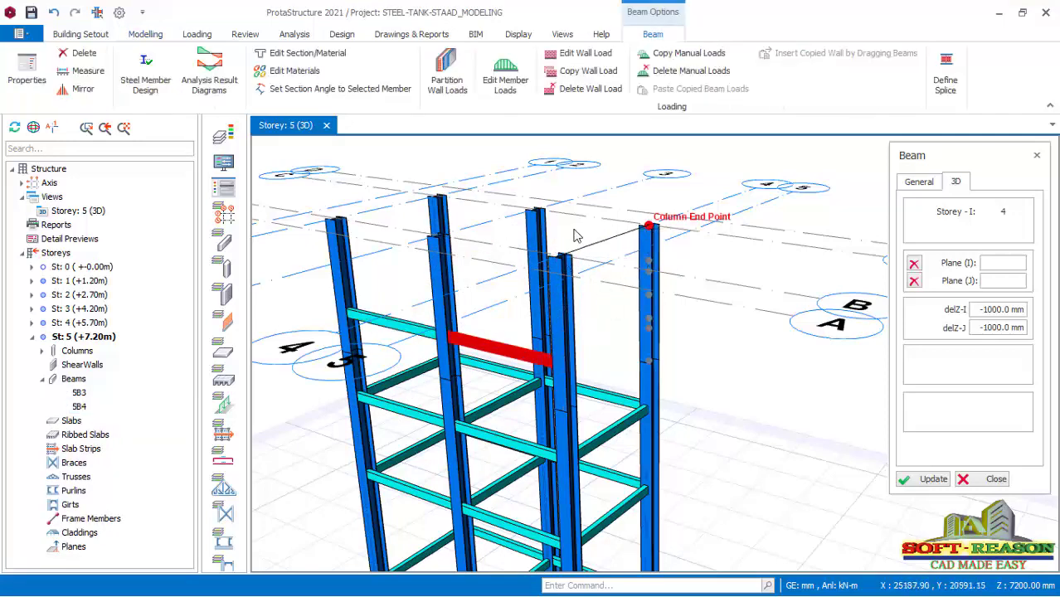
pyautogui.click(649, 225)
pyautogui.click(536, 210)
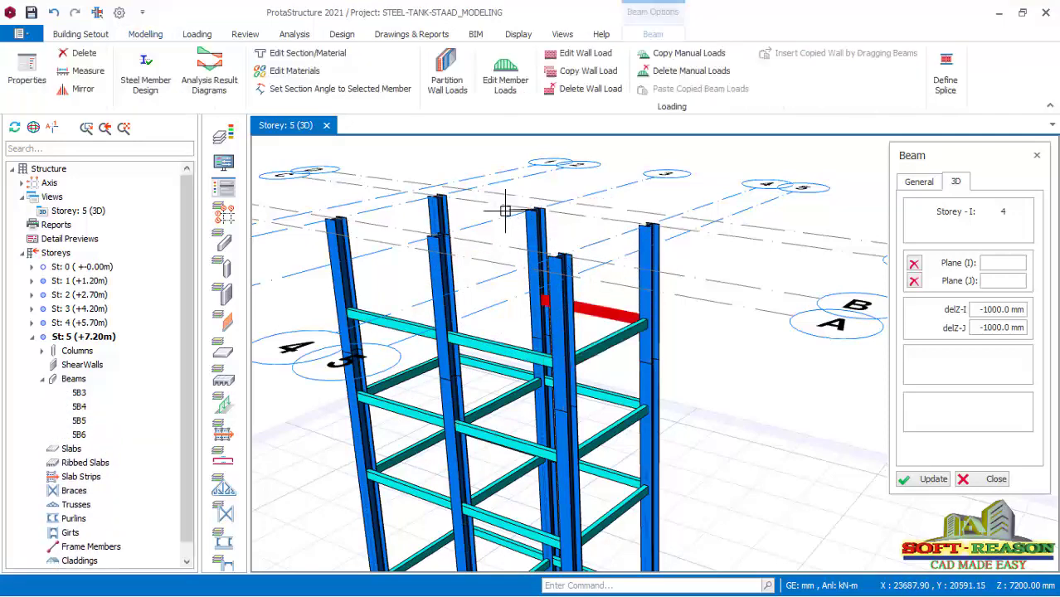
pyautogui.click(438, 194)
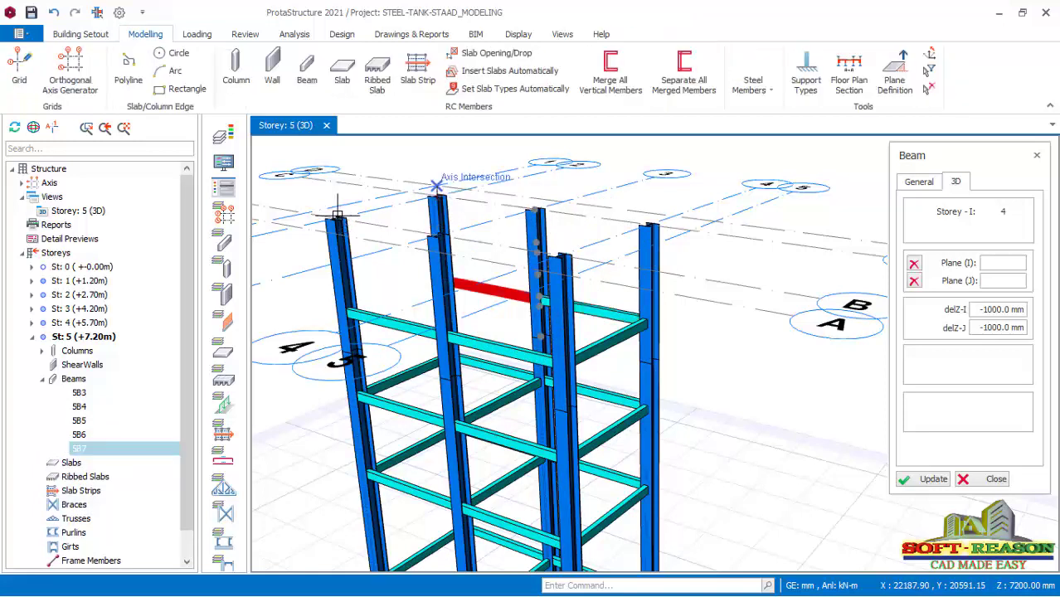
pyautogui.click(337, 216)
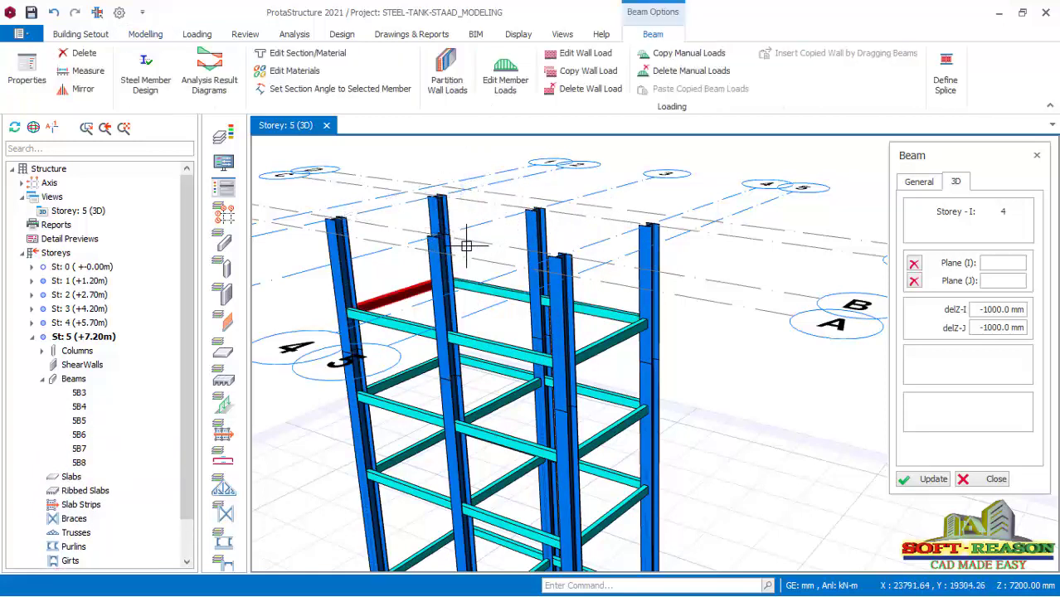
# Try to draw a steel beam across the tower between the axis 3 columns B-3 and C-3 on Storey 5
pyautogui.click(441, 231)
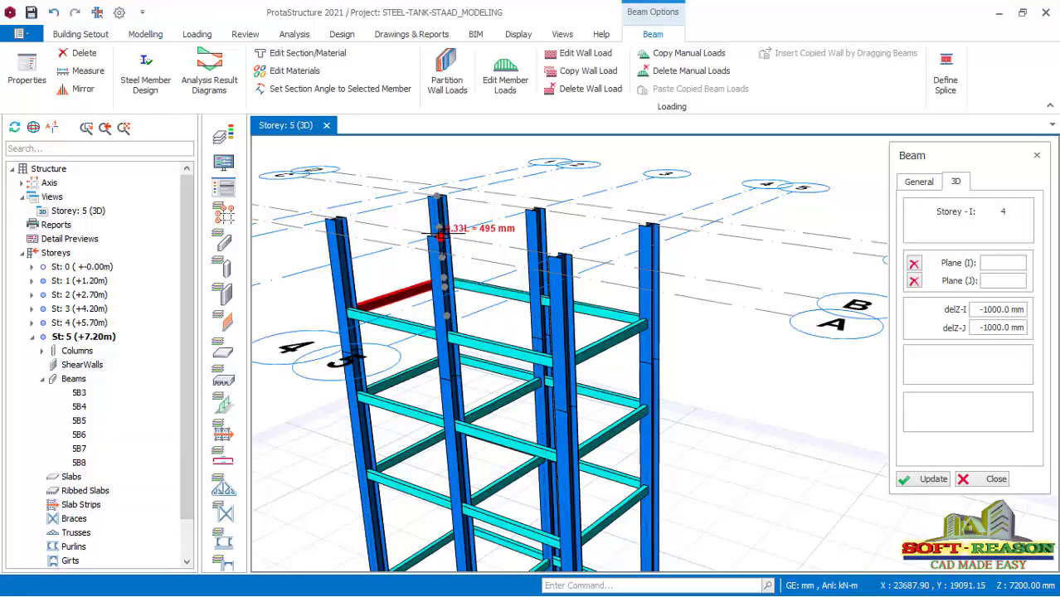
pyautogui.click(540, 205)
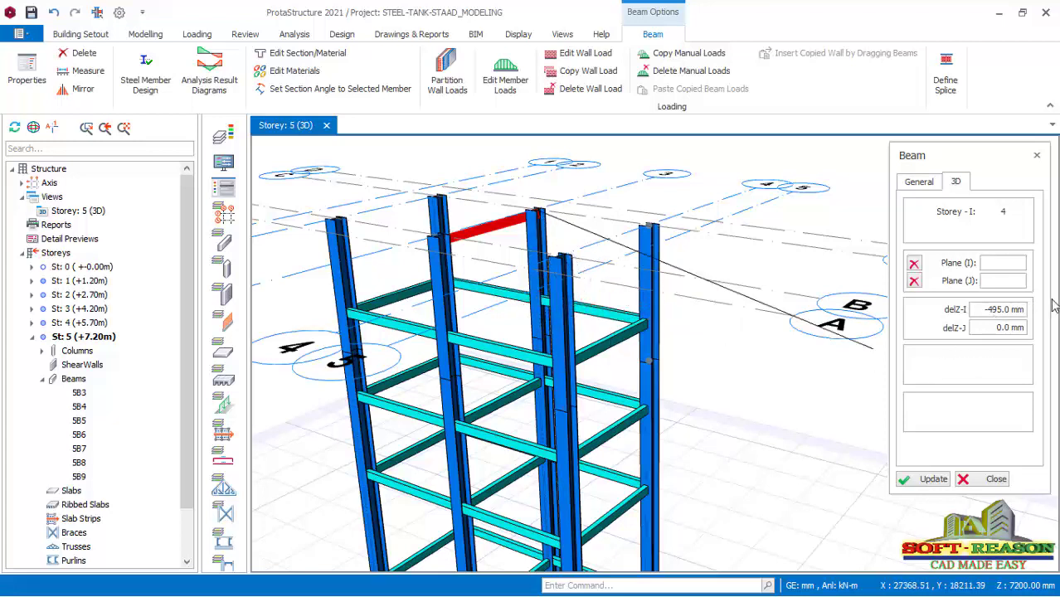
pyautogui.scroll(2, 531, 328)
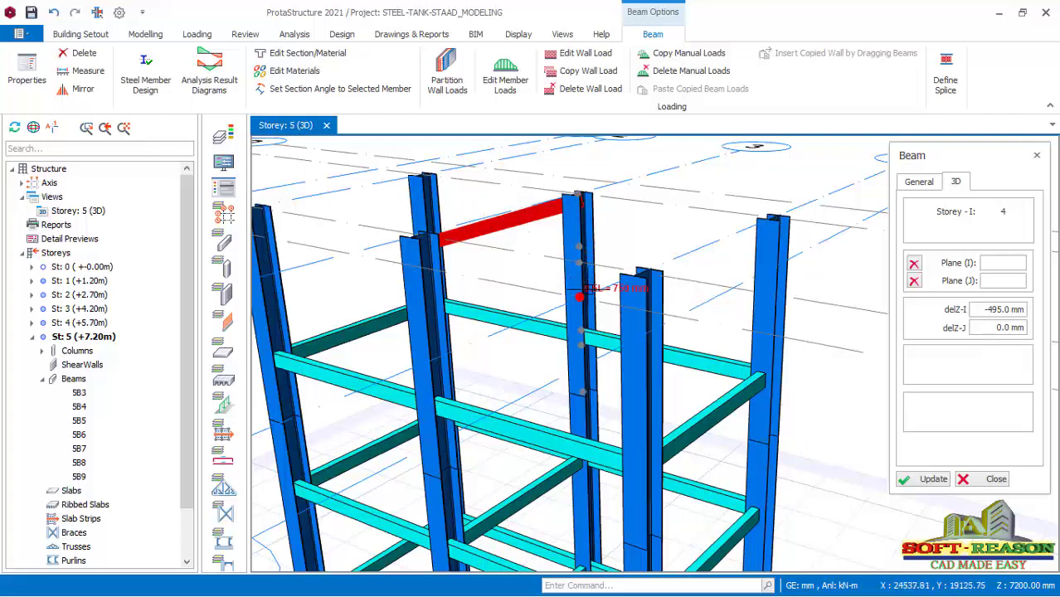
pyautogui.press('Escape')
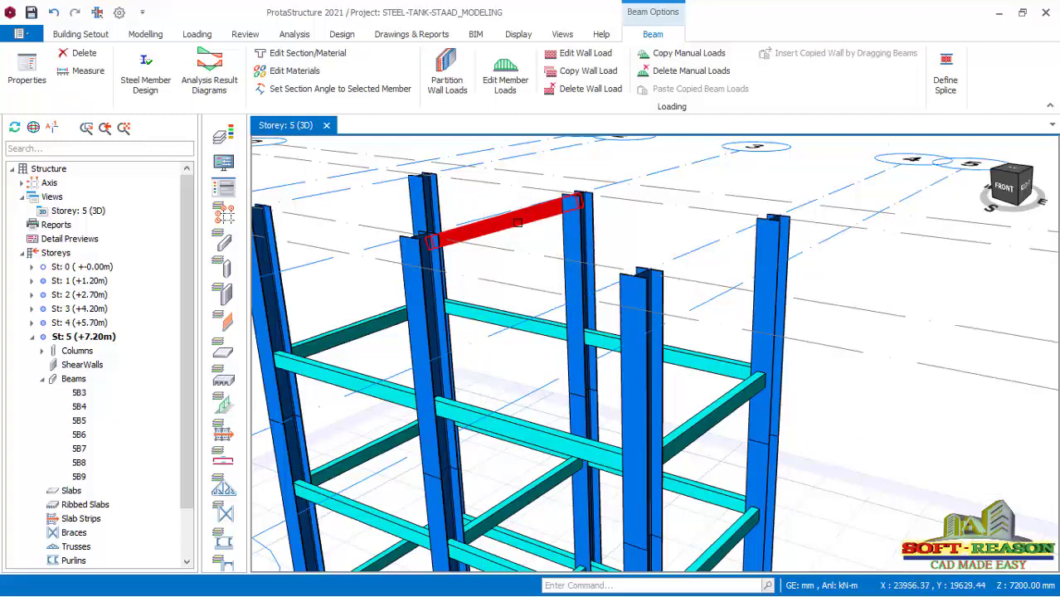
# Delete the sloping steel beam between columns B-3 and C-3
pyautogui.click(515, 237)
pyautogui.moveTo(497, 272); pyautogui.dragTo(653, 348, button='middle')
pyautogui.scroll(-5, 774, 267)
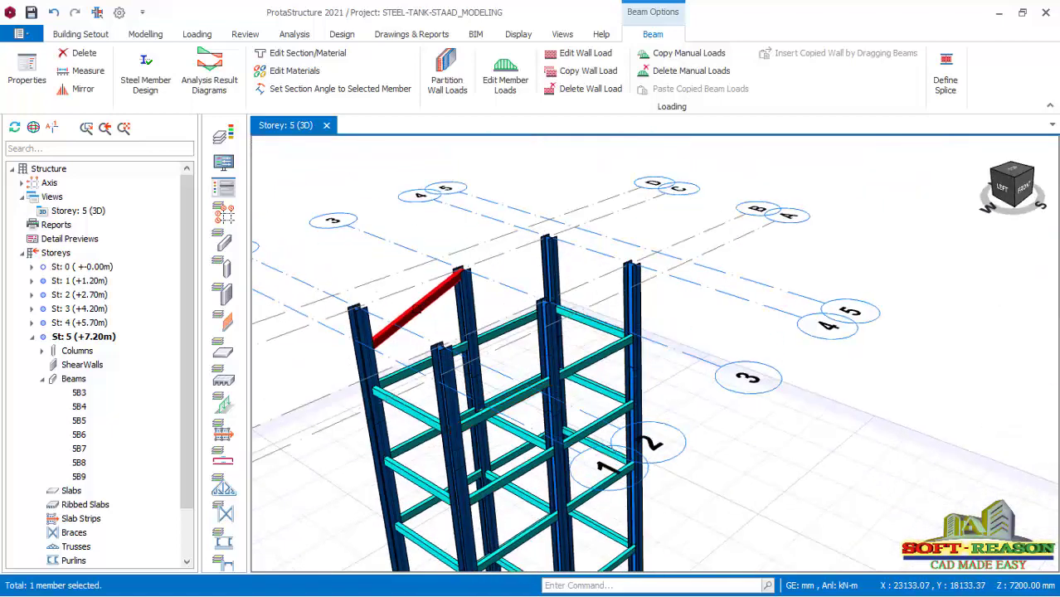
pyautogui.scroll(2, 443, 304)
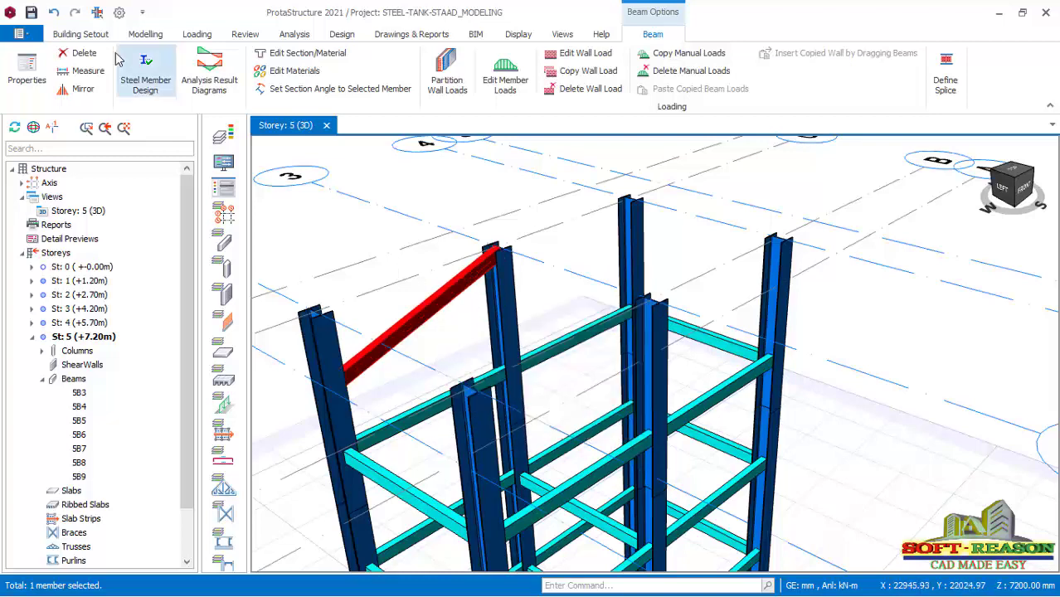
pyautogui.click(84, 52)
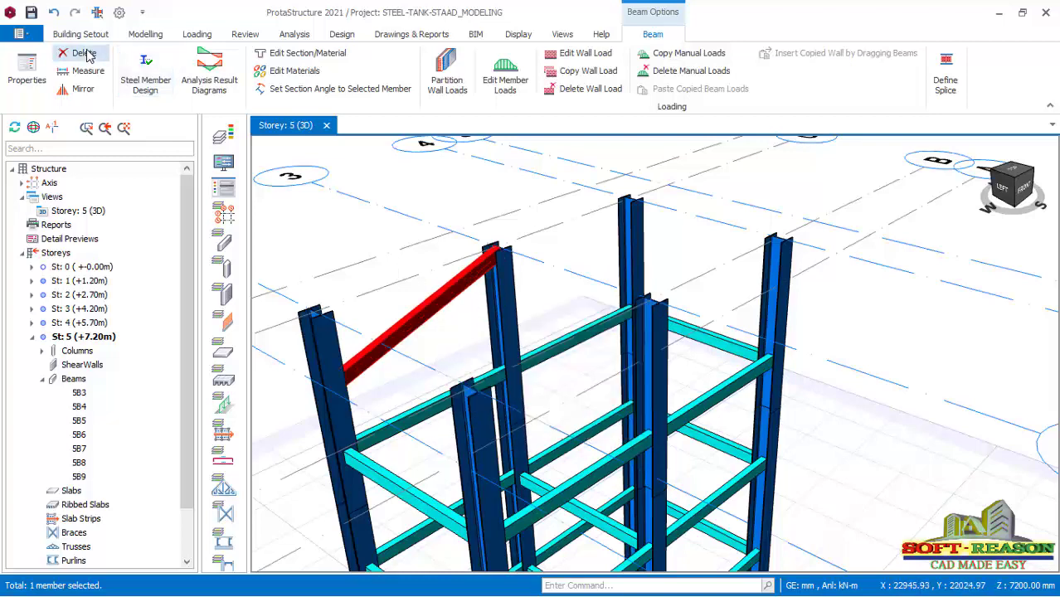
# Draw a Storey 5 steel beam between columns C-3 and B-3, reusing the adjoining axis C beam's properties with -1000 mm delZ offsets
pyautogui.click(565, 349)
pyautogui.rightClick(565, 349)
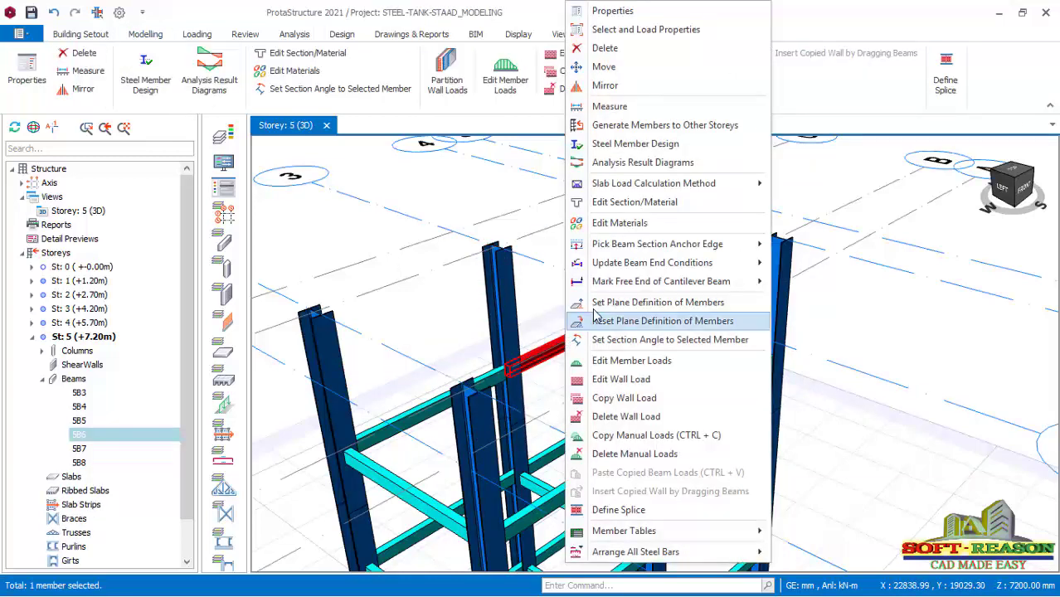
pyautogui.click(616, 10)
pyautogui.click(502, 248)
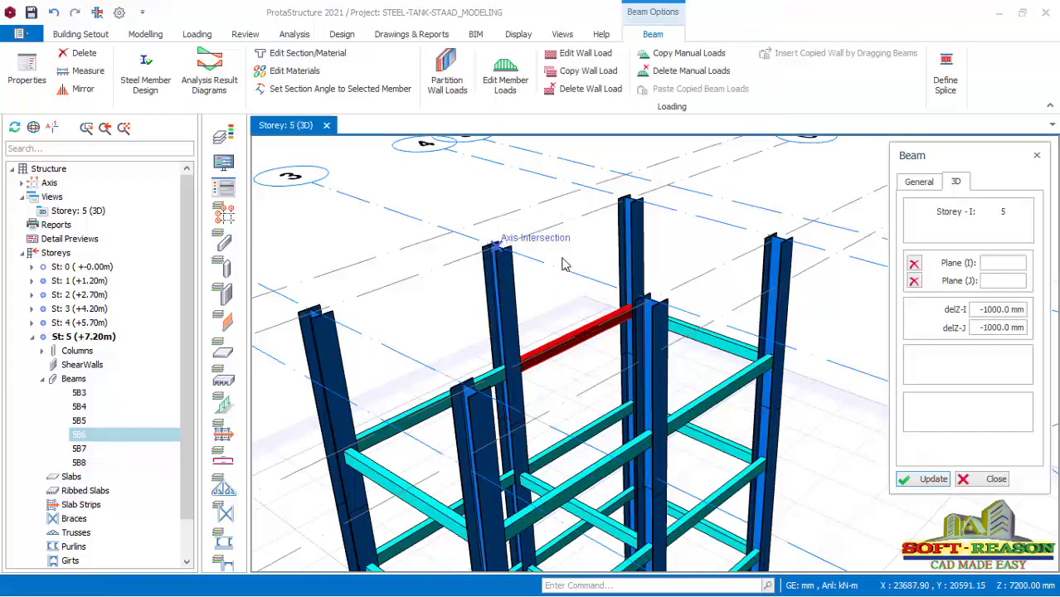
pyautogui.click(651, 292)
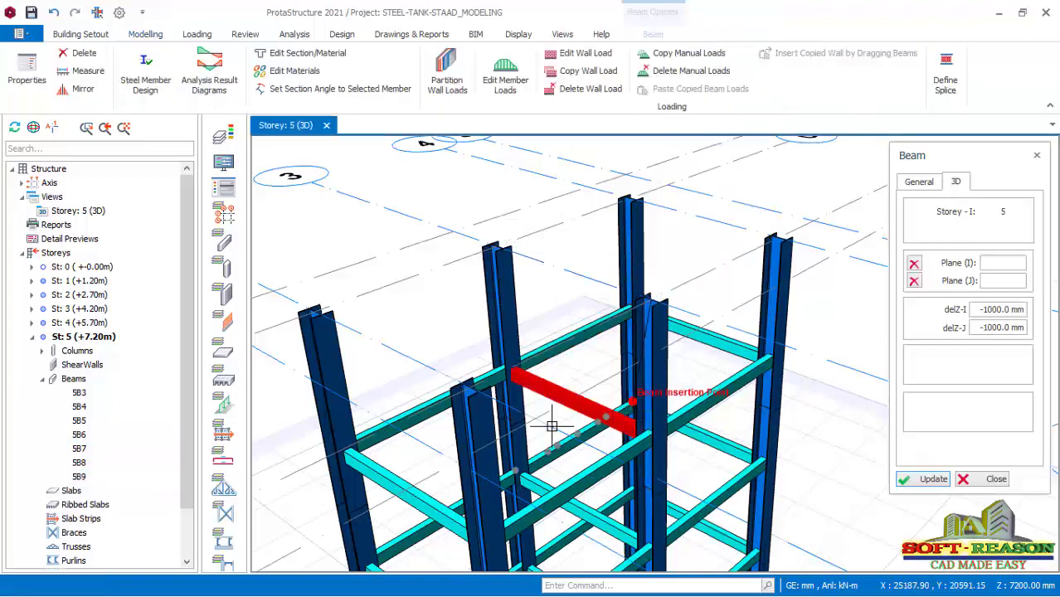
pyautogui.scroll(-3, 350, 249)
pyautogui.press('Escape')
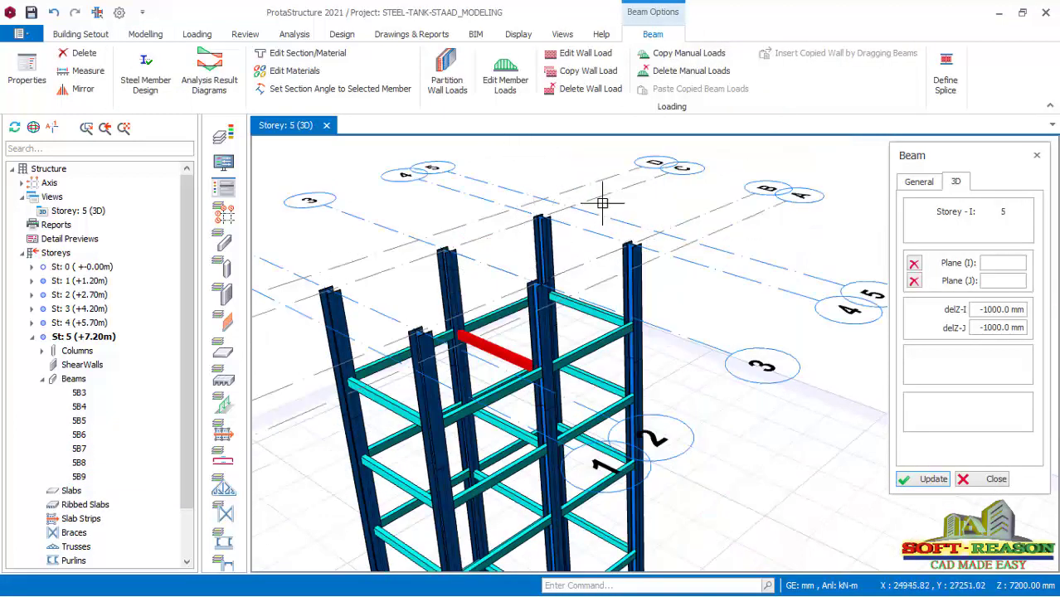
pyautogui.moveTo(669, 334); pyautogui.dragTo(545, 295, button='middle')
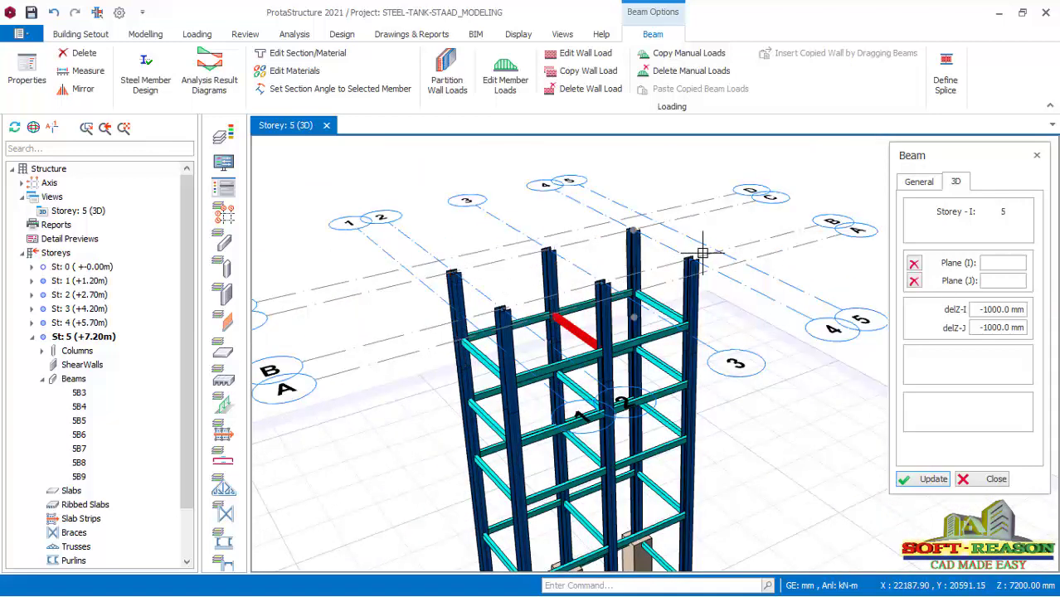
pyautogui.moveTo(679, 354)
pyautogui.mouseDown(button='middle')
pyautogui.moveTo(624, 349)
pyautogui.moveTo(511, 272)
pyautogui.moveTo(793, 438)
pyautogui.moveTo(733, 433)
pyautogui.moveTo(697, 398)
pyautogui.moveTo(676, 417)
pyautogui.mouseUp(button='middle')
pyautogui.scroll(1, 674, 317)
pyautogui.scroll(2, 589, 305)
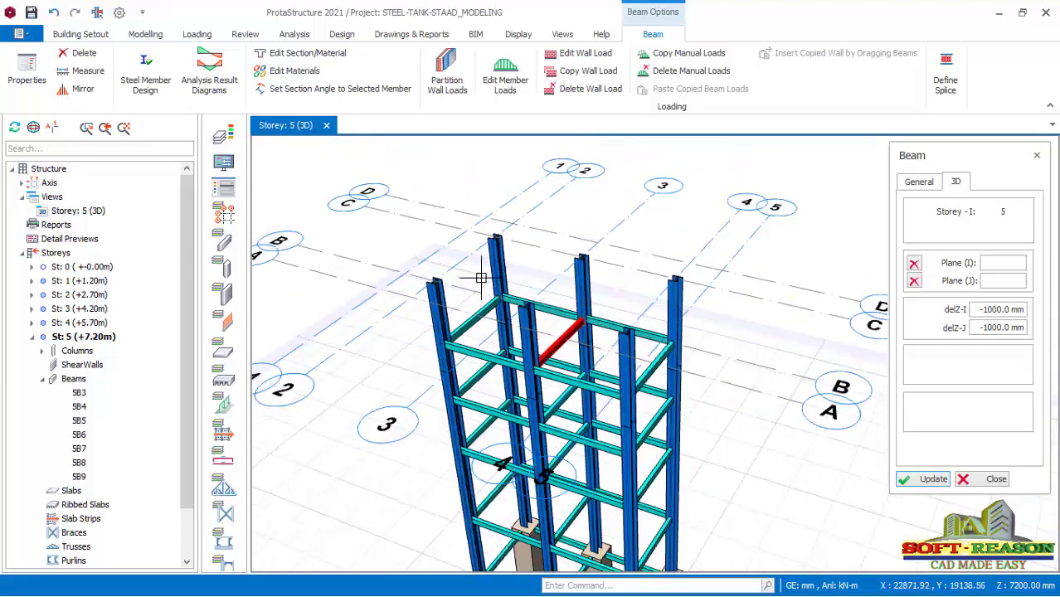
pyautogui.scroll(2, 524, 269)
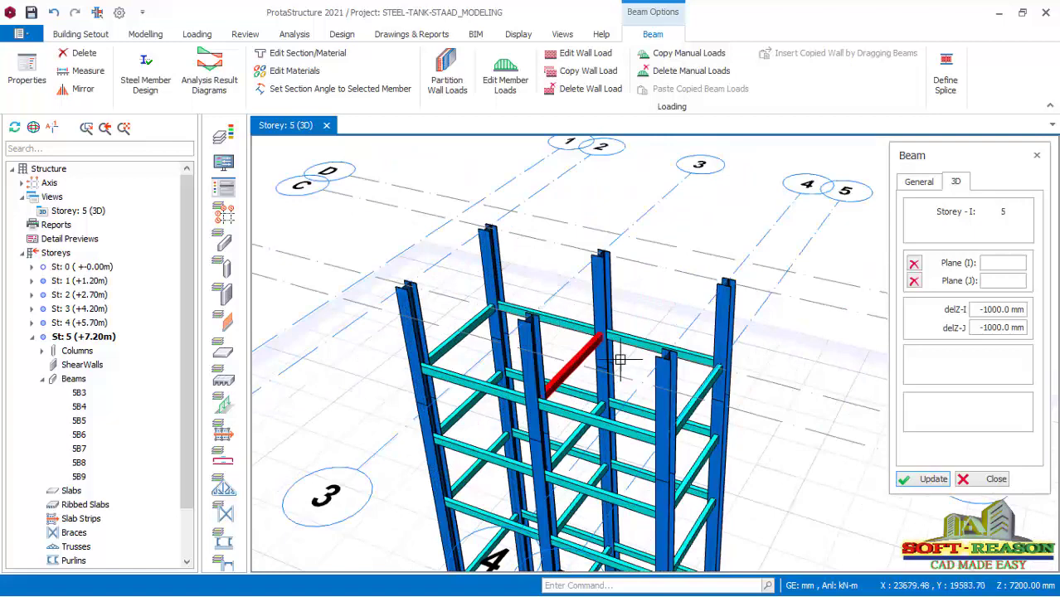
pyautogui.moveTo(622, 360); pyautogui.dragTo(581, 362, button='middle')
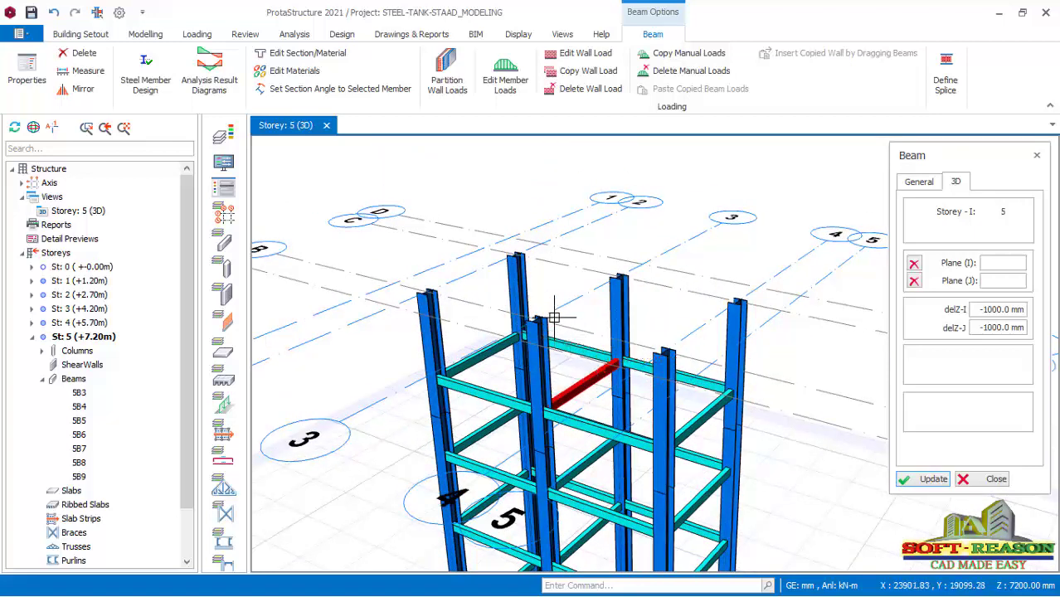
pyautogui.click(981, 308)
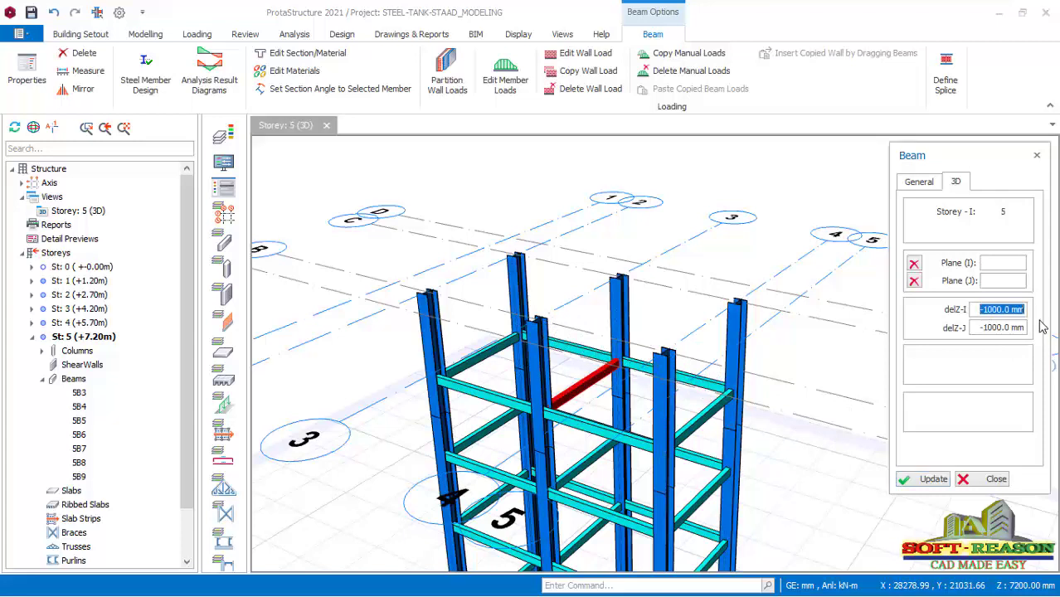
pyautogui.write('0')
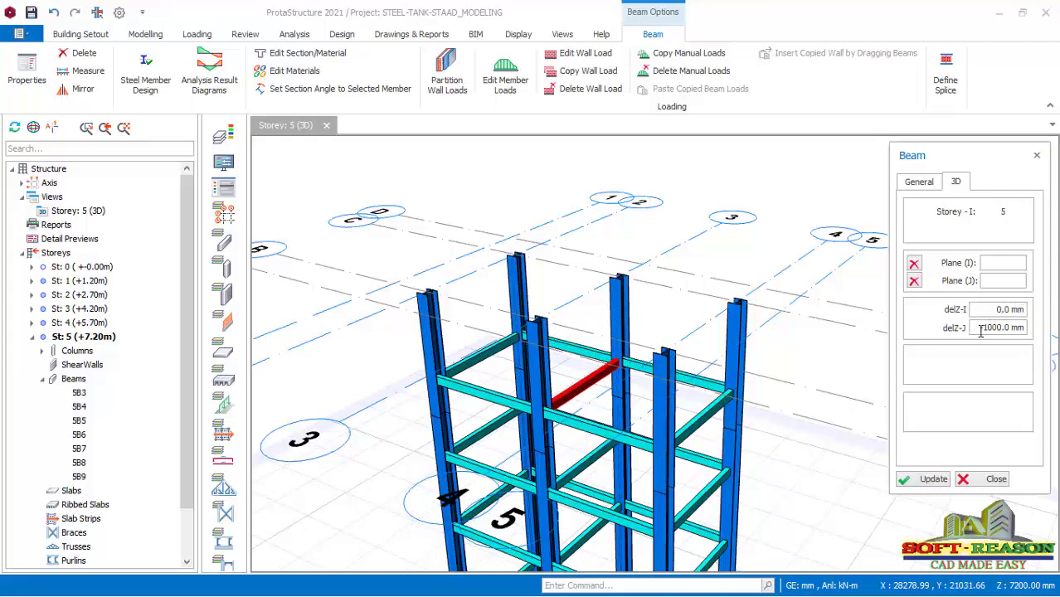
pyautogui.moveTo(981, 330); pyautogui.dragTo(1033, 330)
pyautogui.write('0')
pyautogui.click(996, 481)
# Examine in 3D the new axis 3 beam on Storey 5 and the beam levels over the whole tower
pyautogui.scroll(3, 596, 397)
pyautogui.scroll(-2, 596, 396)
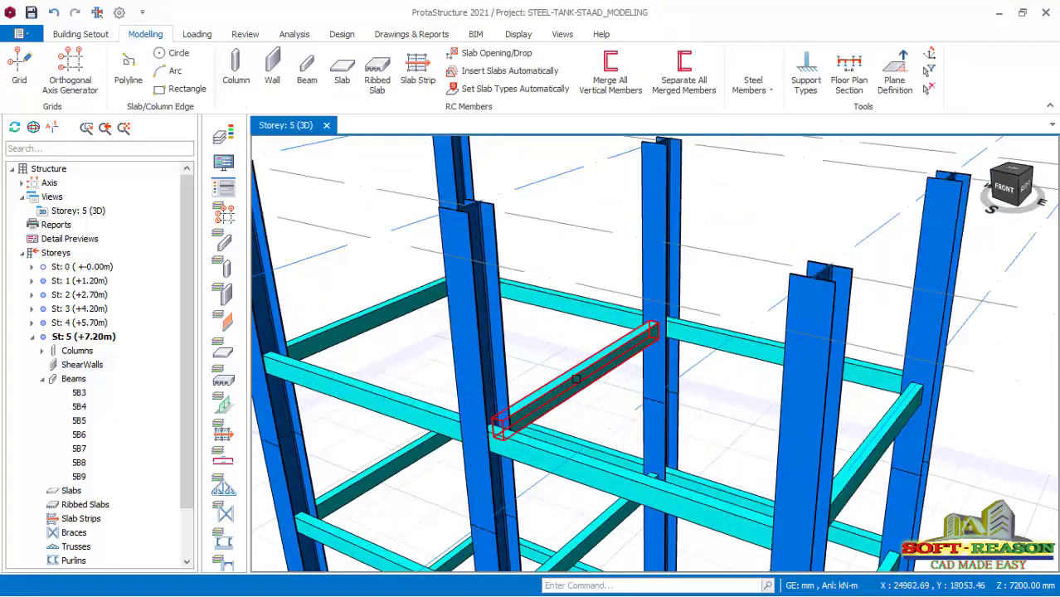
pyautogui.scroll(-3, 579, 324)
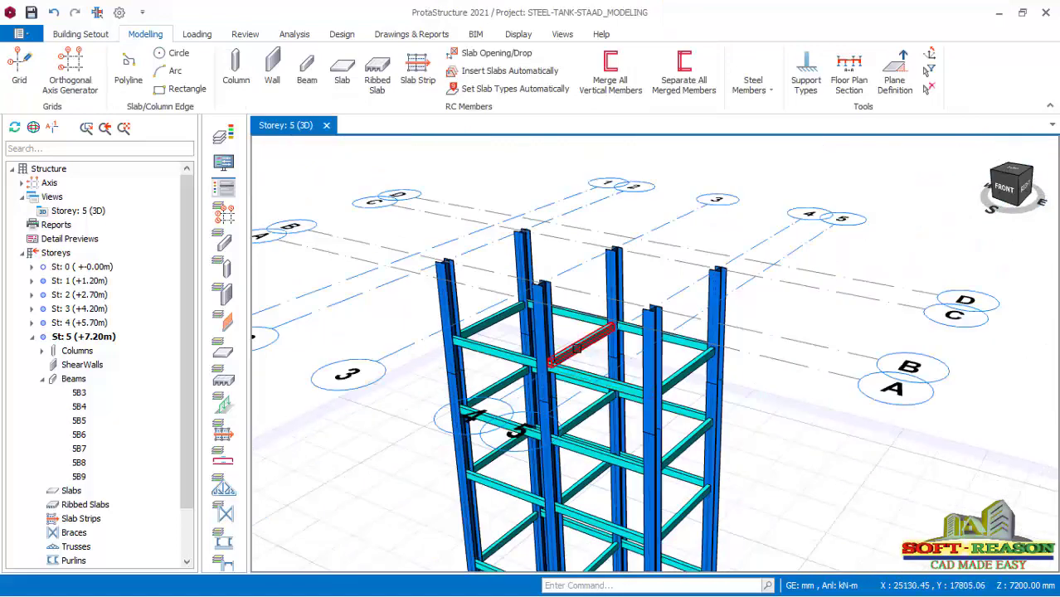
pyautogui.scroll(-2, 581, 344)
pyautogui.scroll(-2, 628, 443)
pyautogui.moveTo(628, 444); pyautogui.dragTo(713, 441, button='middle')
pyautogui.moveTo(570, 225); pyautogui.dragTo(666, 348, button='middle')
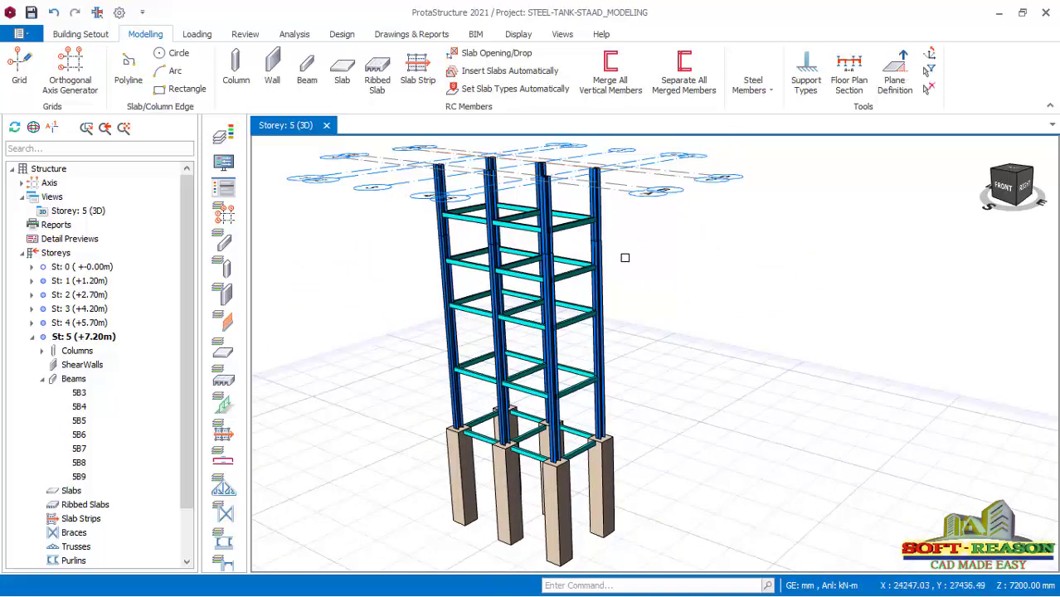
pyautogui.scroll(-2, 632, 273)
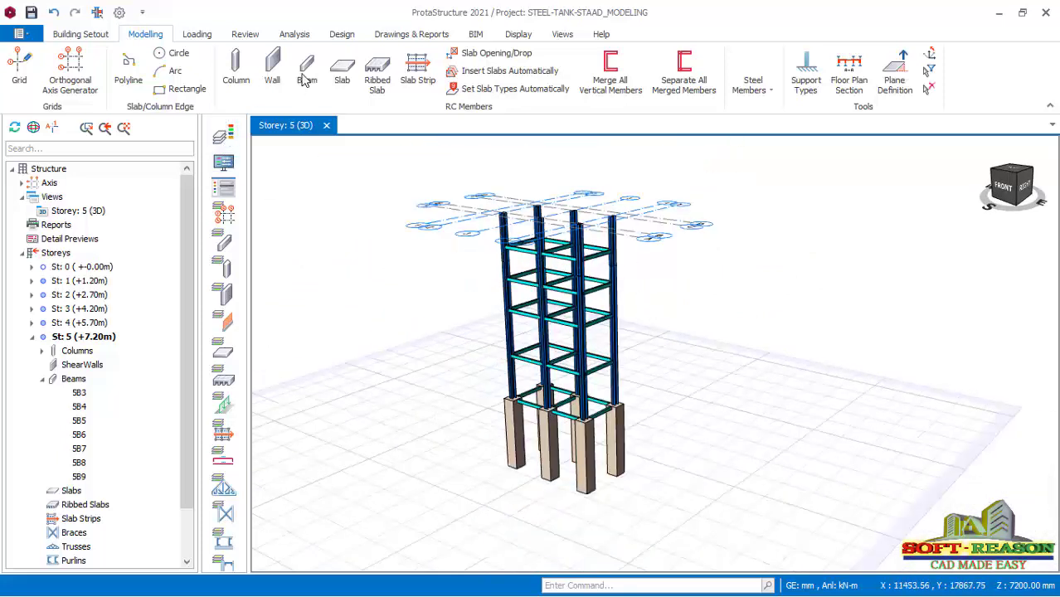
# Start a new steel beam on Storey 5 with the HE100B section from the Euro HEB profiles
pyautogui.click(770, 91)
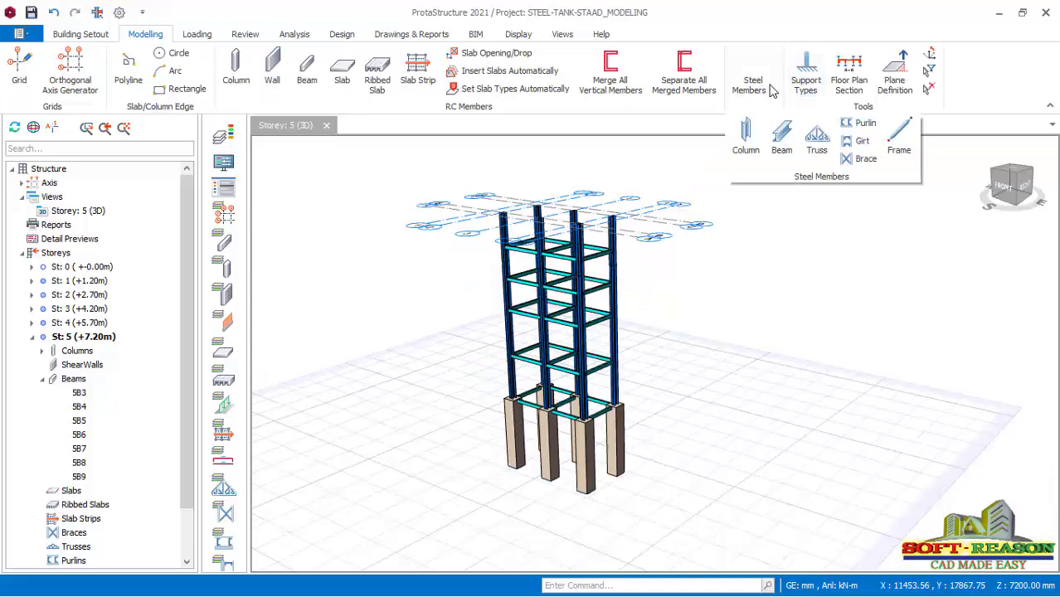
pyautogui.click(786, 153)
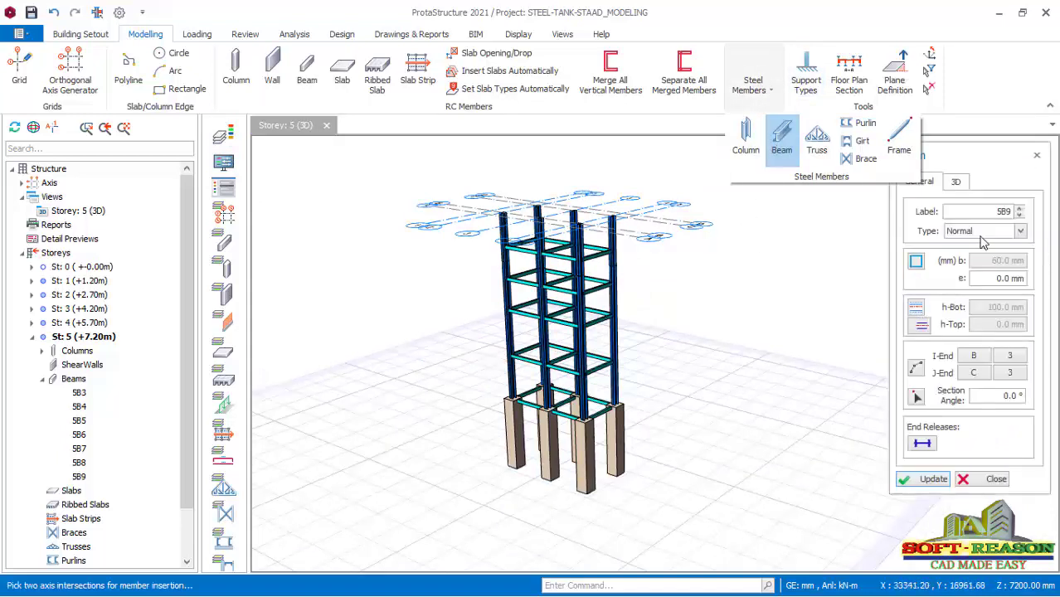
pyautogui.scroll(1, 601, 166)
pyautogui.scroll(1, 577, 230)
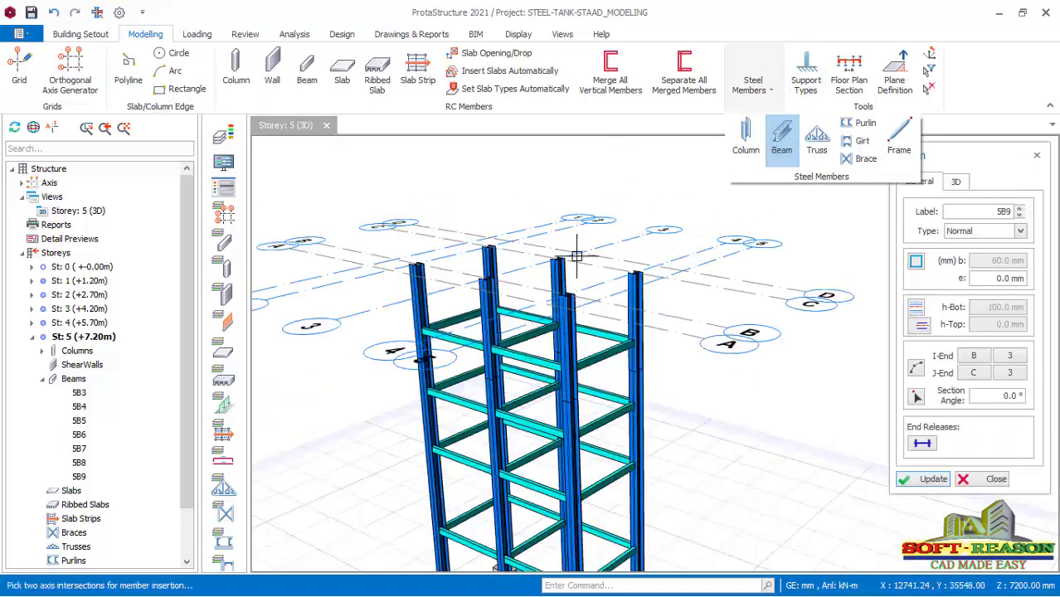
pyautogui.click(916, 262)
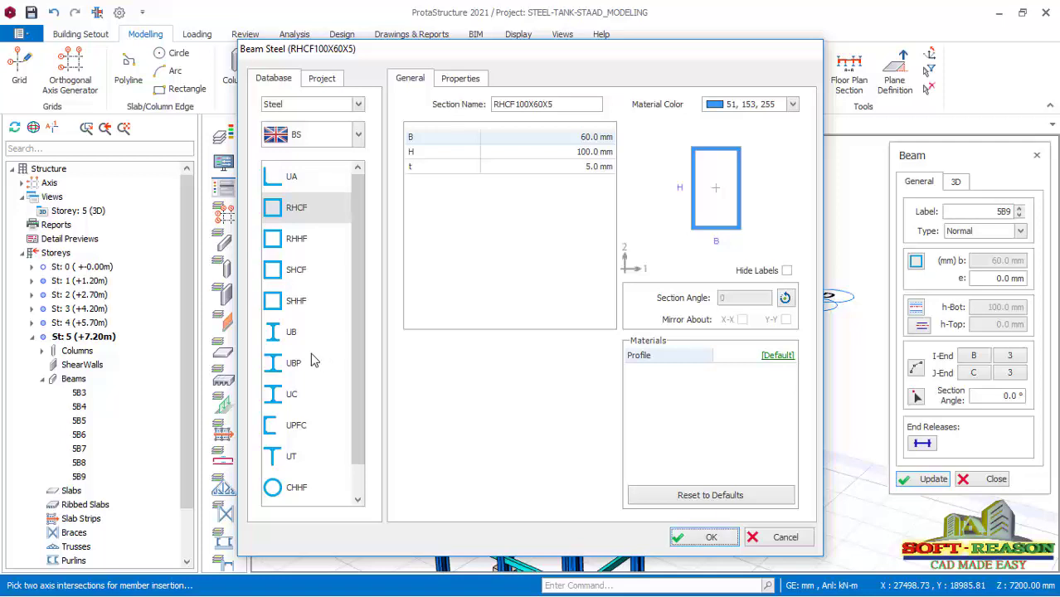
pyautogui.click(358, 137)
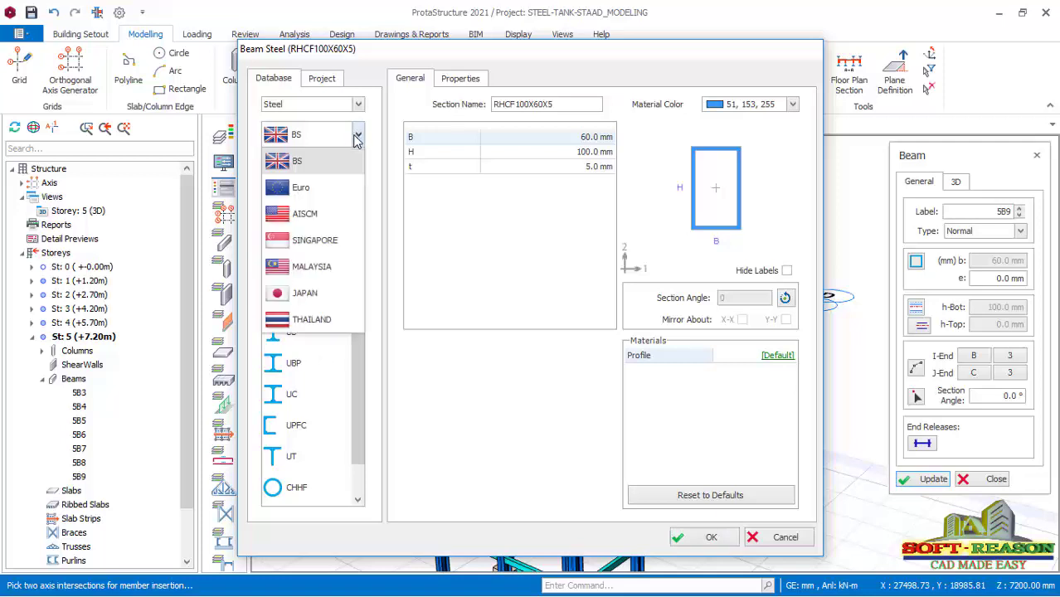
pyautogui.click(318, 186)
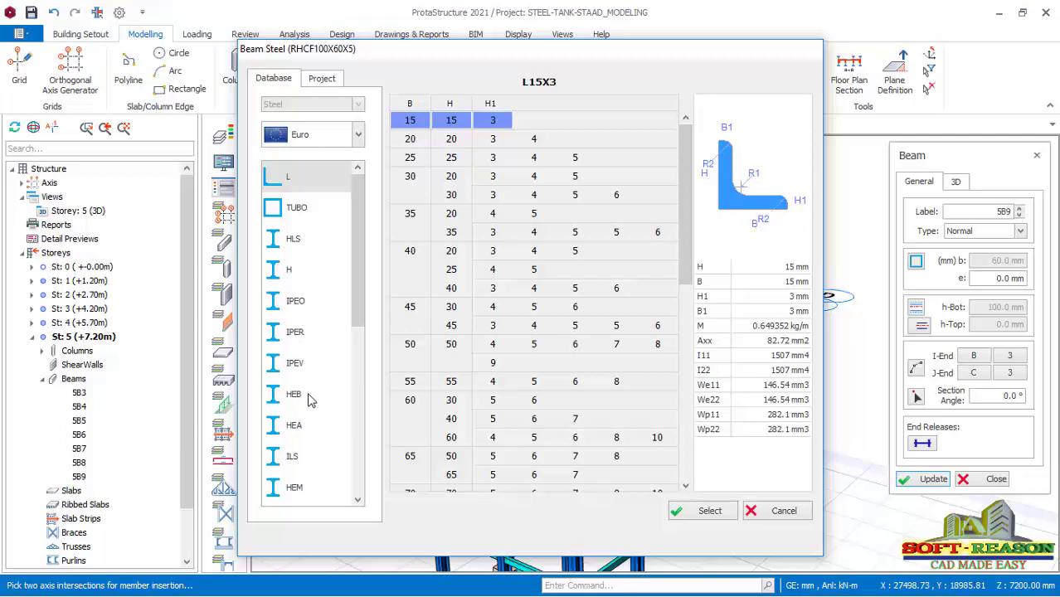
pyautogui.click(280, 278)
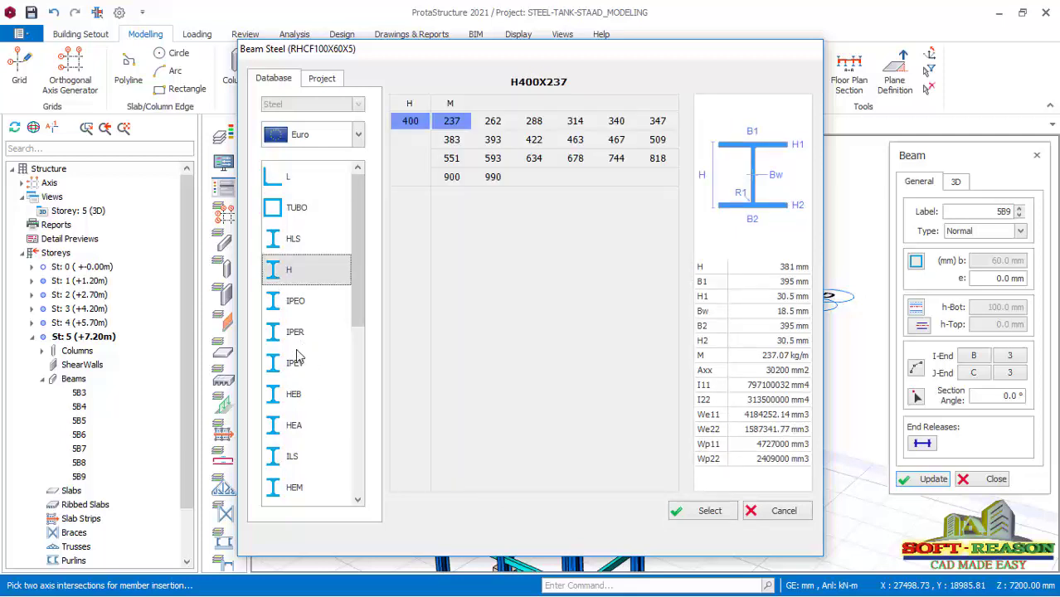
pyautogui.click(295, 402)
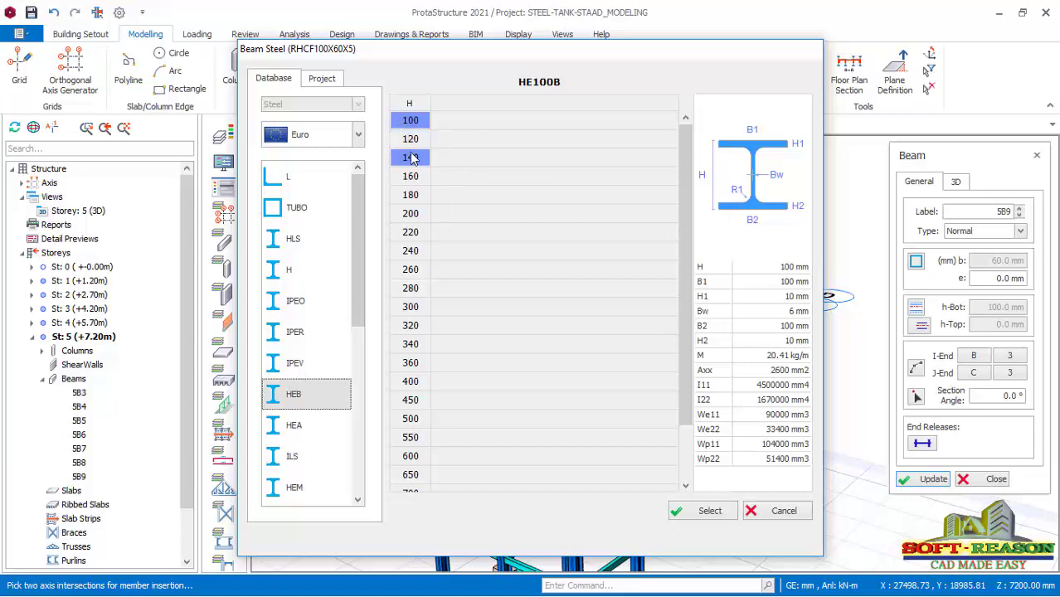
pyautogui.click(732, 514)
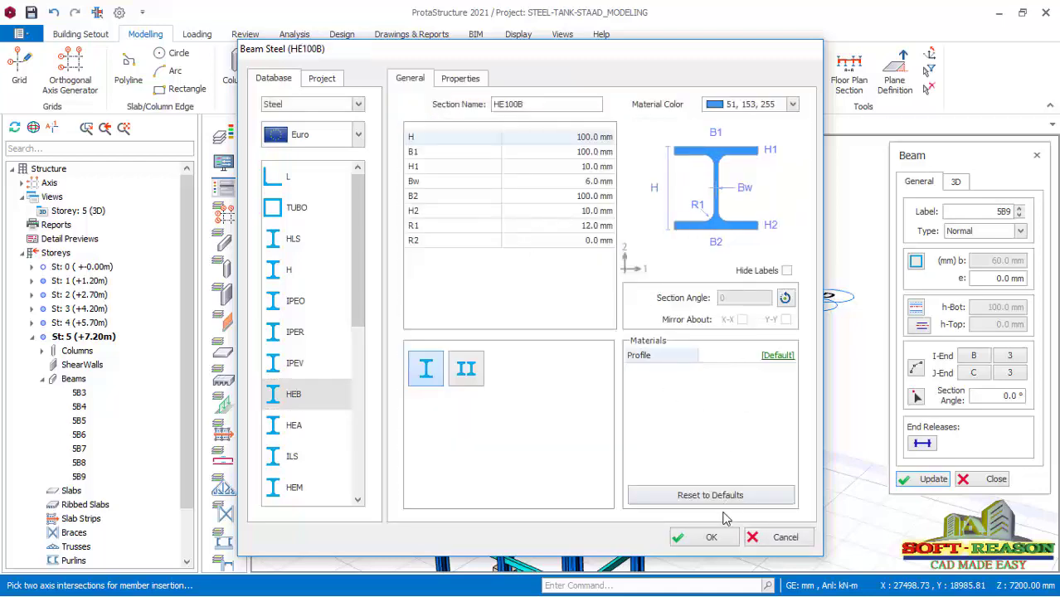
pyautogui.click(711, 538)
# Try to draw an HE100B beam between columns B-2 and B-3 on Storey 5
pyautogui.scroll(5, 746, 364)
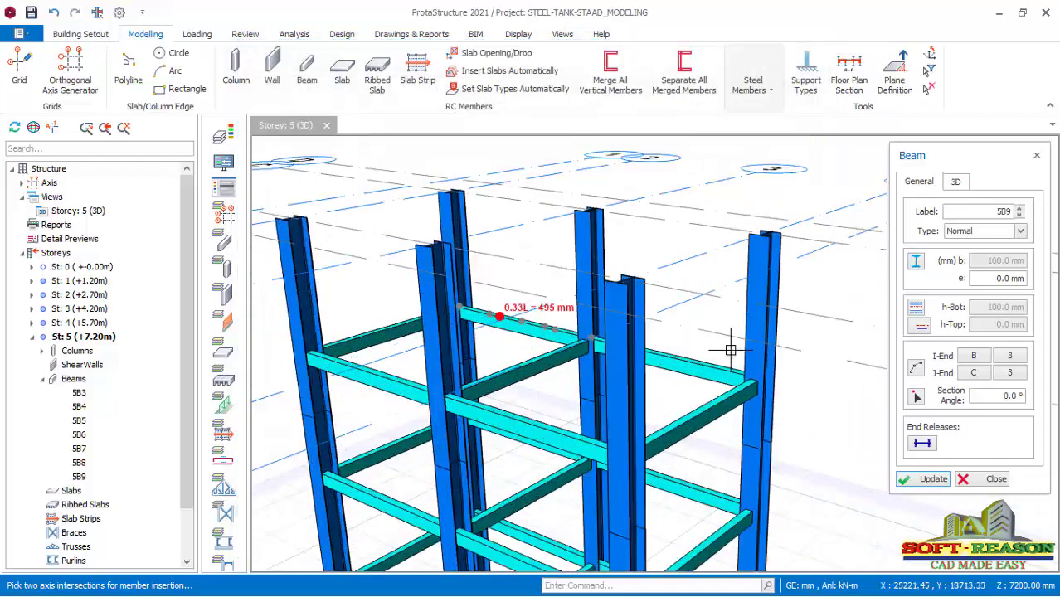
pyautogui.scroll(3, 379, 248)
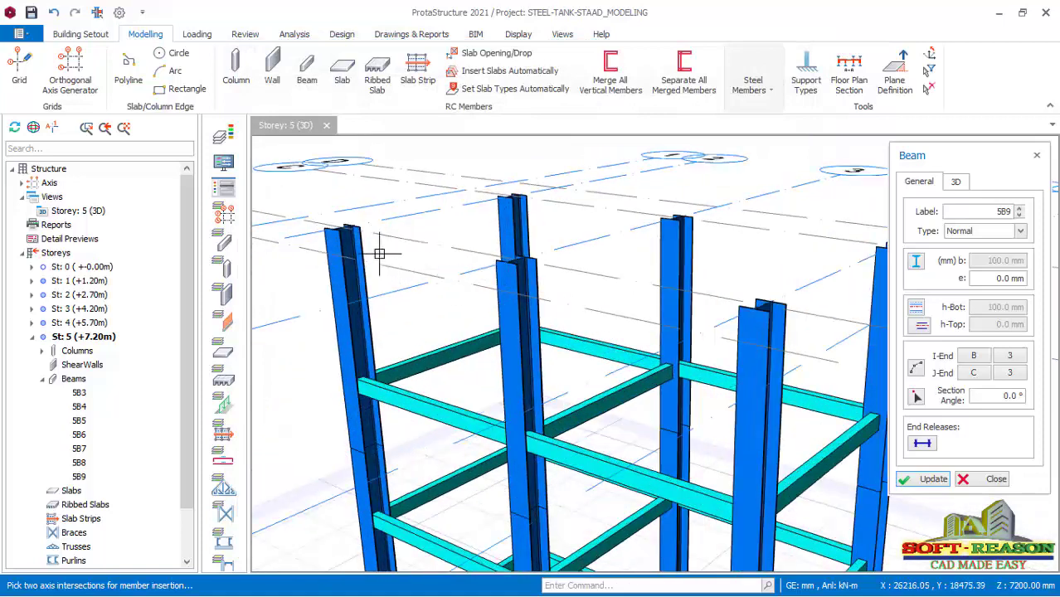
pyautogui.click(441, 251)
pyautogui.click(516, 261)
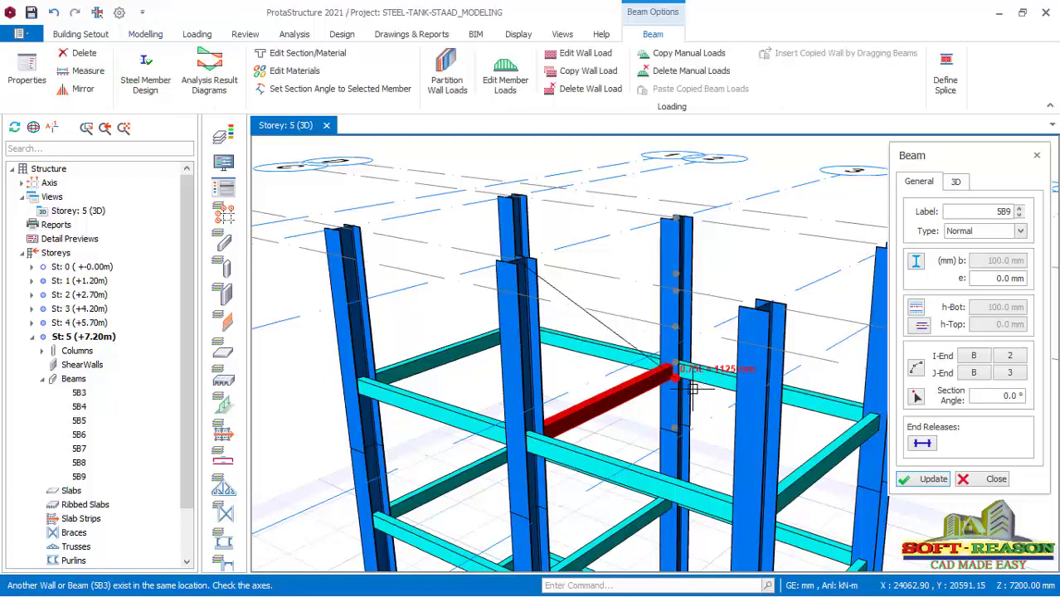
# Set delZ-I and delZ-J of the new HE100B beam to 0 mm
pyautogui.click(957, 182)
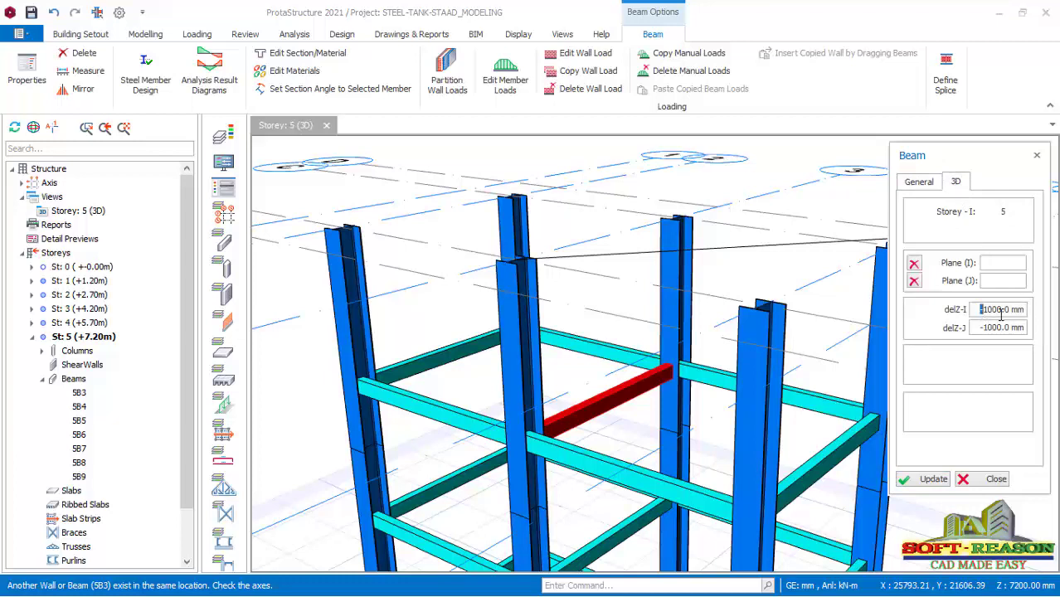
pyautogui.write('-0')
pyautogui.write('-0')
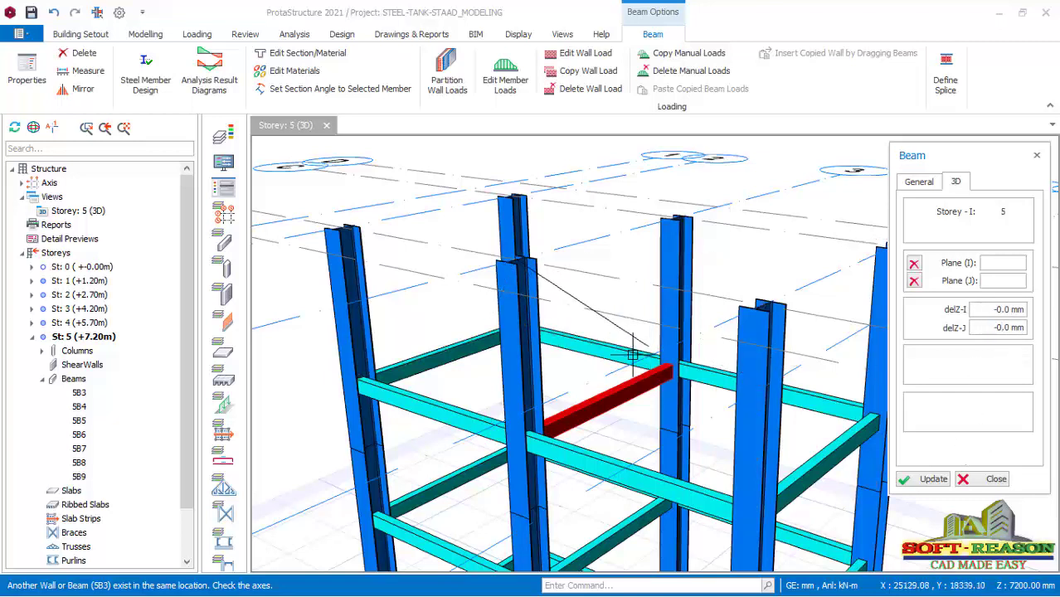
# Restart the steel Beam command on Storey 5 and set delZ-I and delZ-J to 0 mm
pyautogui.press('Escape')
pyautogui.press('Escape')
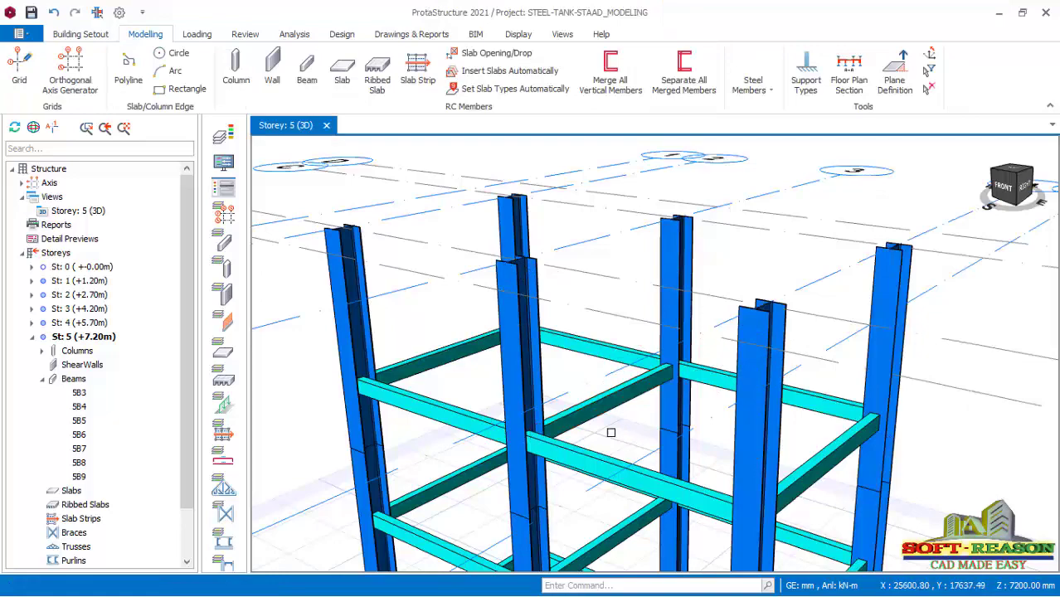
pyautogui.scroll(-3, 531, 365)
pyautogui.moveTo(476, 383); pyautogui.dragTo(580, 332, button='middle')
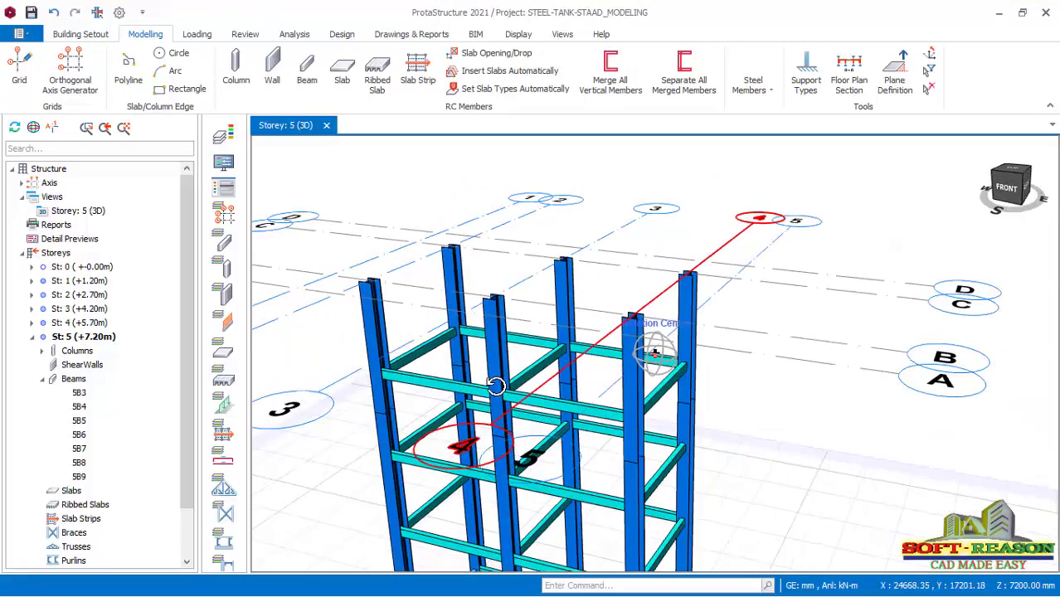
pyautogui.scroll(2, 616, 340)
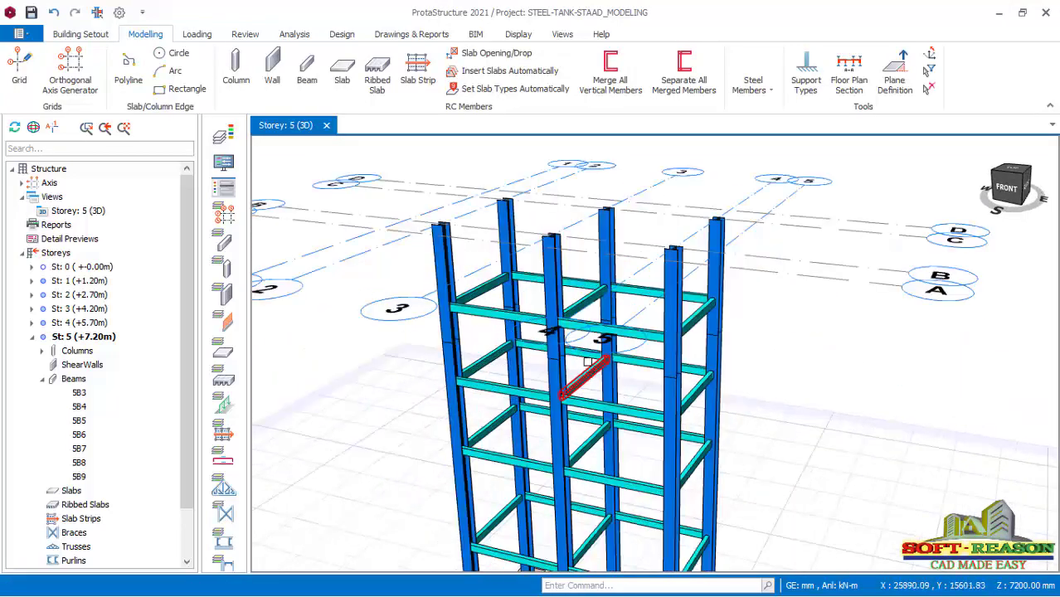
pyautogui.click(755, 83)
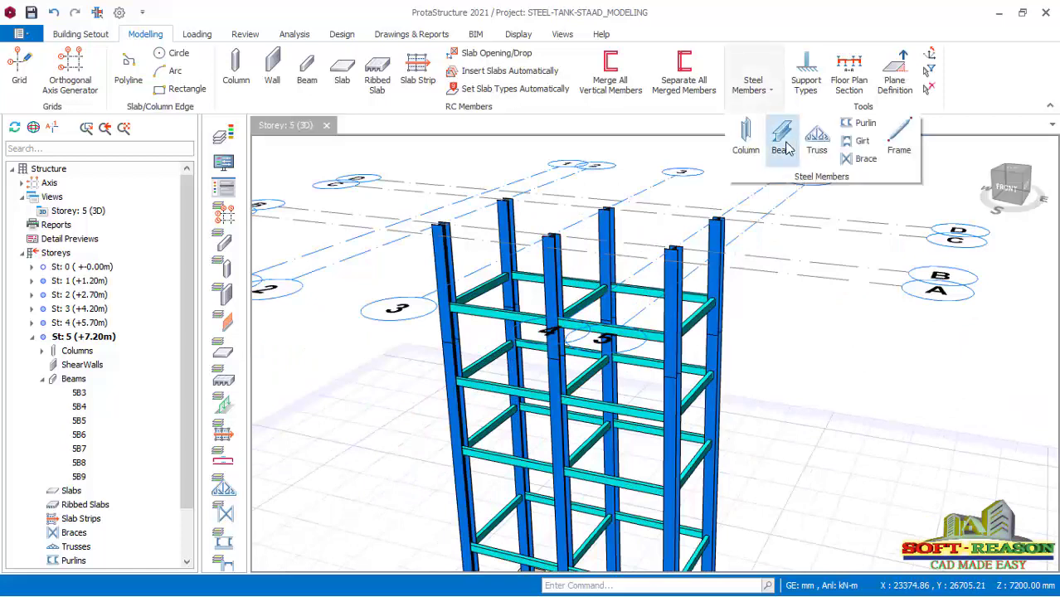
pyautogui.click(781, 141)
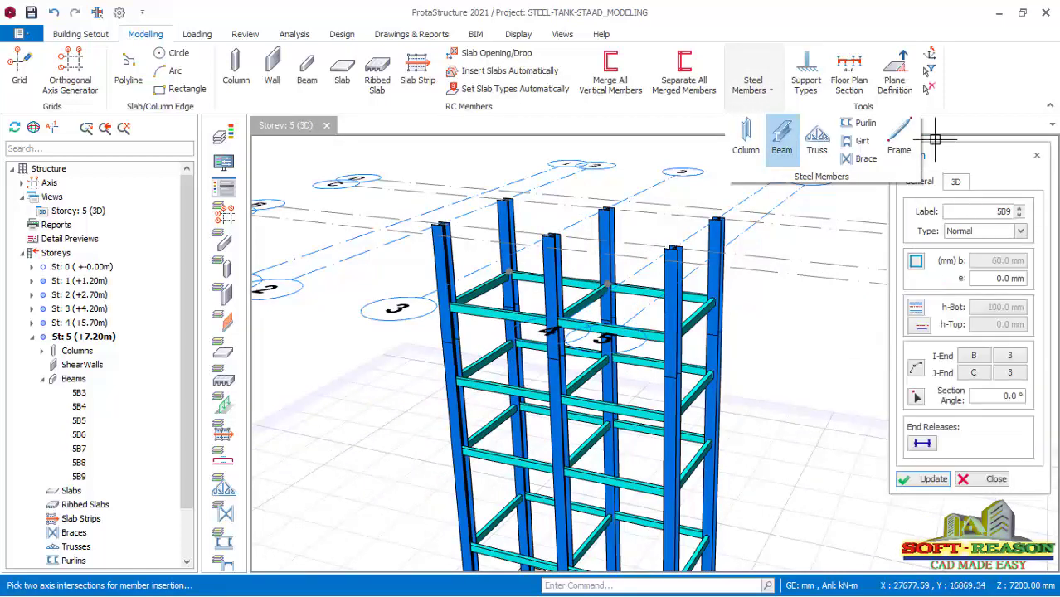
pyautogui.click(956, 182)
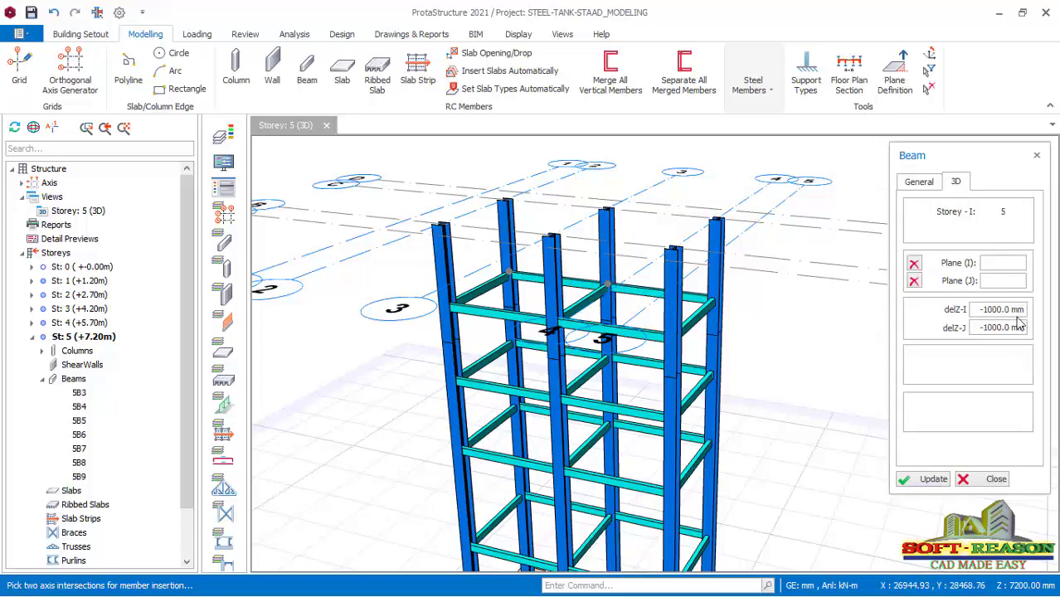
pyautogui.click(1024, 310)
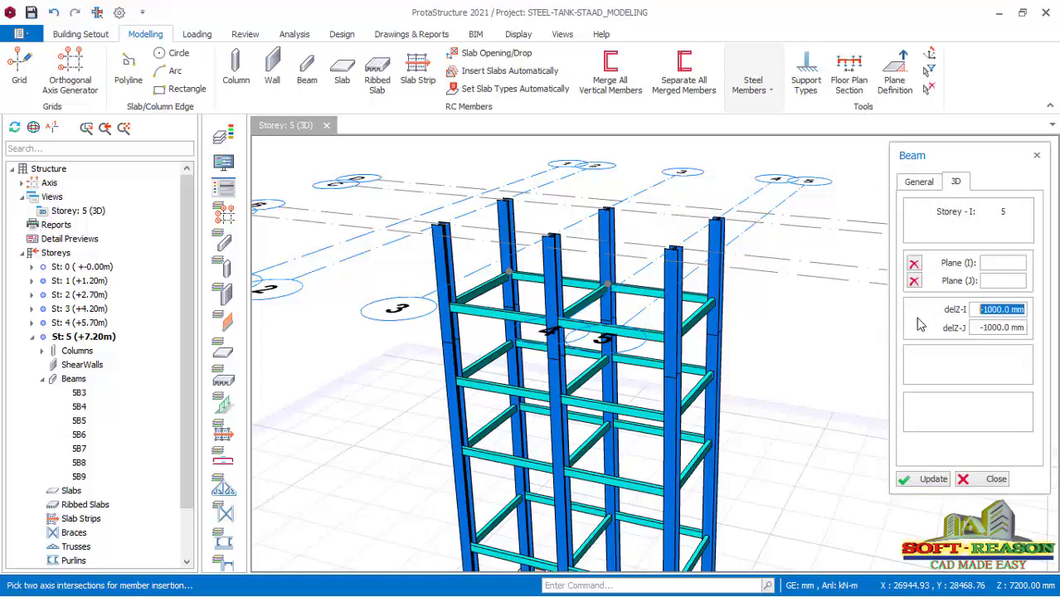
pyautogui.write('0')
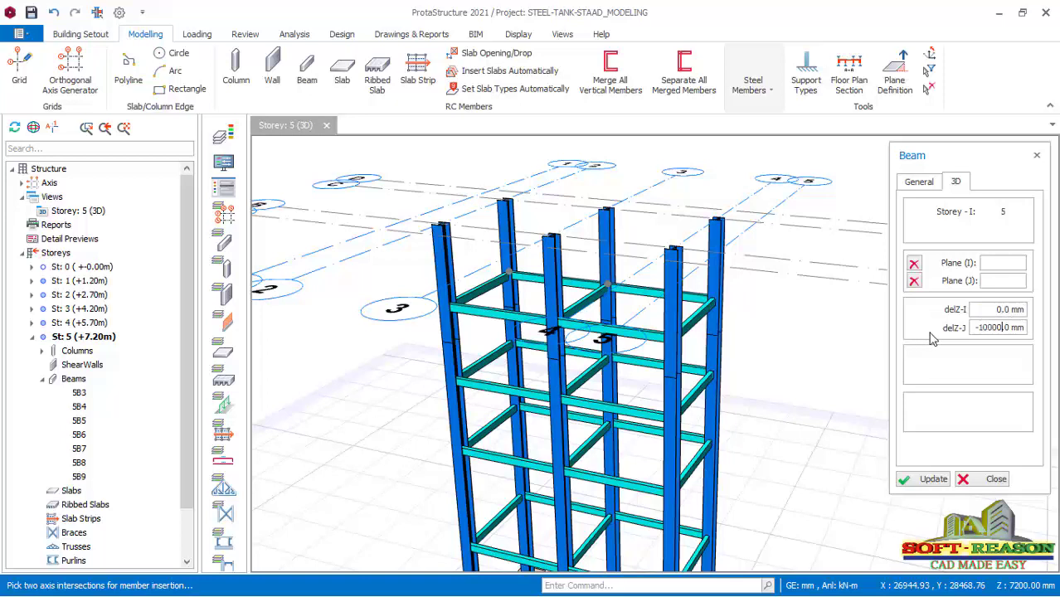
pyautogui.click(1008, 328)
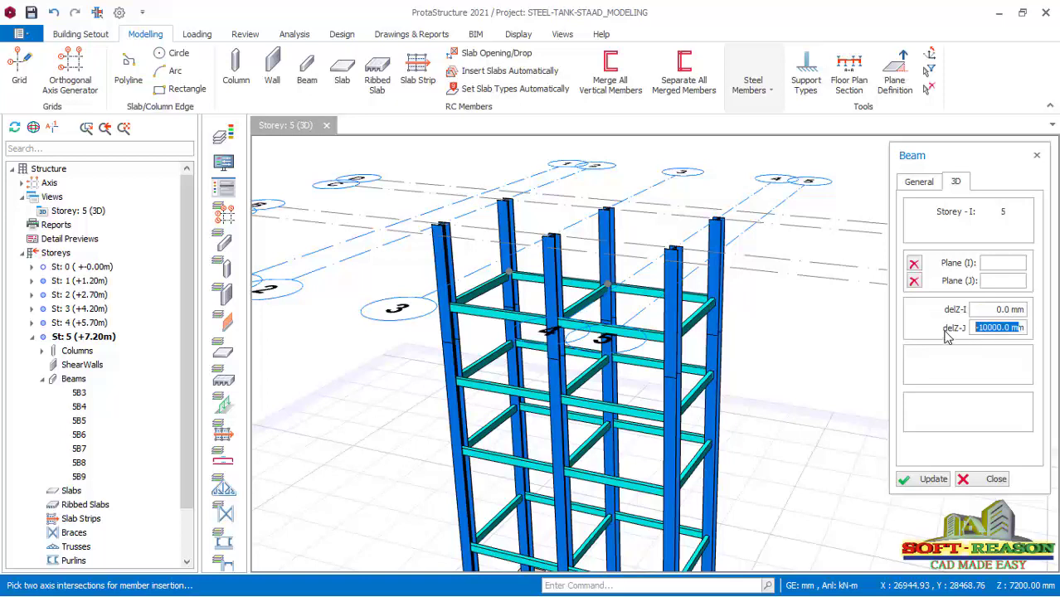
pyautogui.write('-0')
pyautogui.click(1023, 327)
pyautogui.write('0')
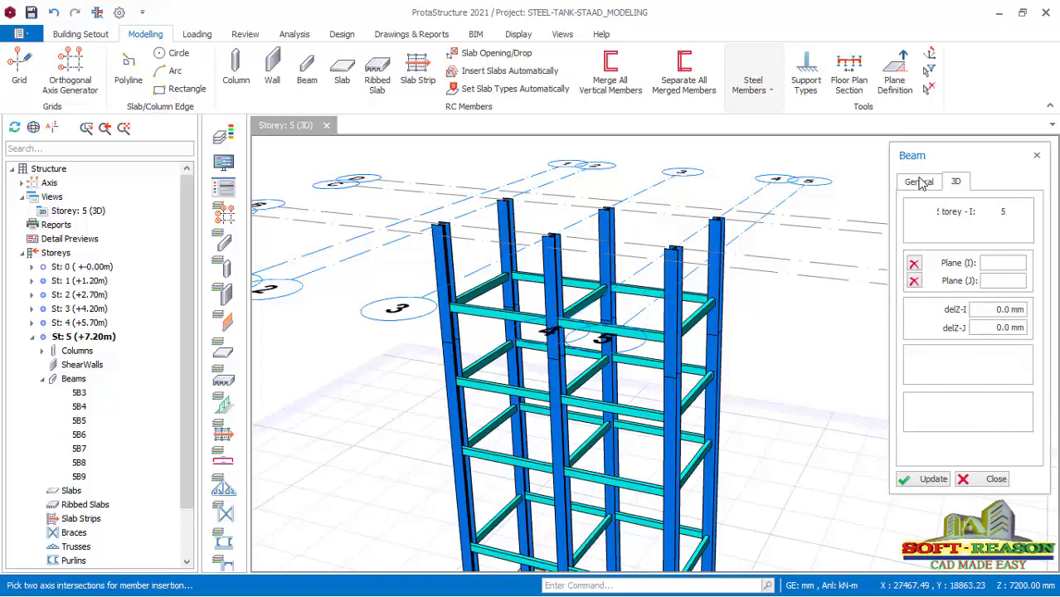
# Assign the HE100B section from the Euro HEB profiles to the new beam
pyautogui.click(919, 181)
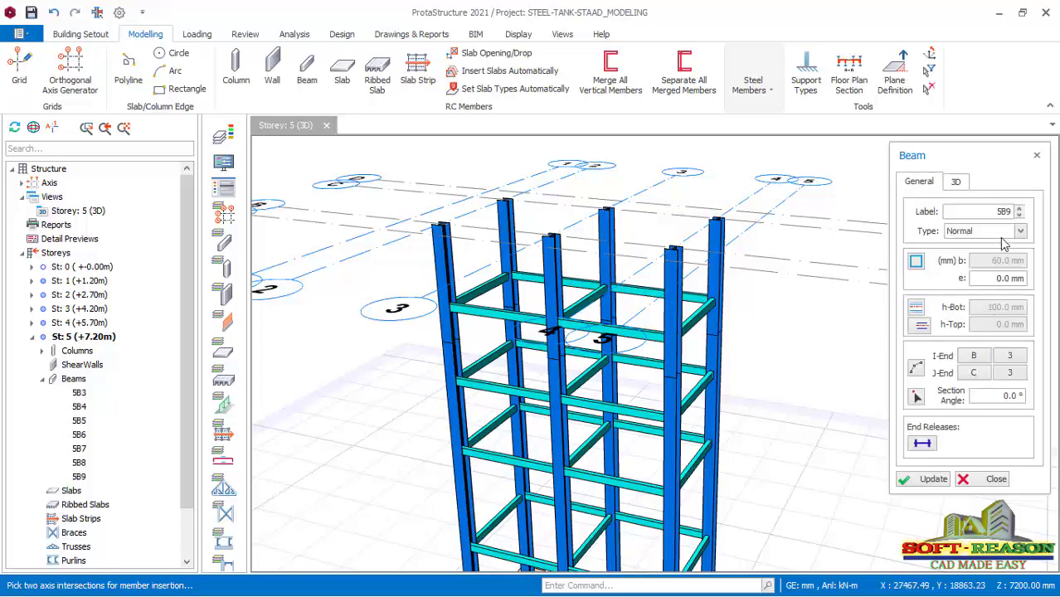
pyautogui.click(916, 263)
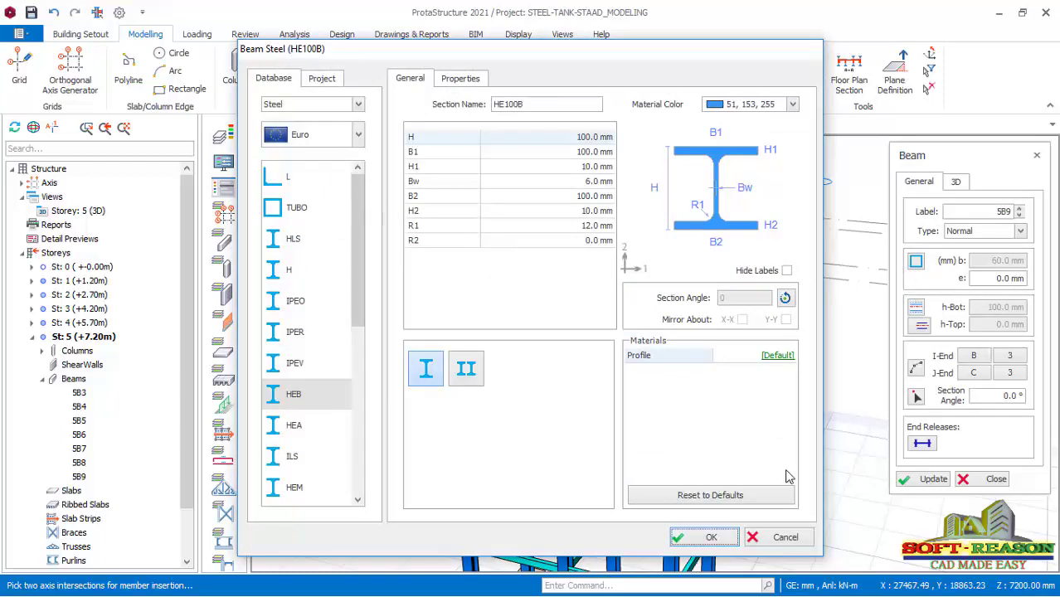
pyautogui.click(711, 538)
# Draw the HE100B beam on Storey 5 between the tops of columns B-2 and B-3
pyautogui.scroll(3, 601, 269)
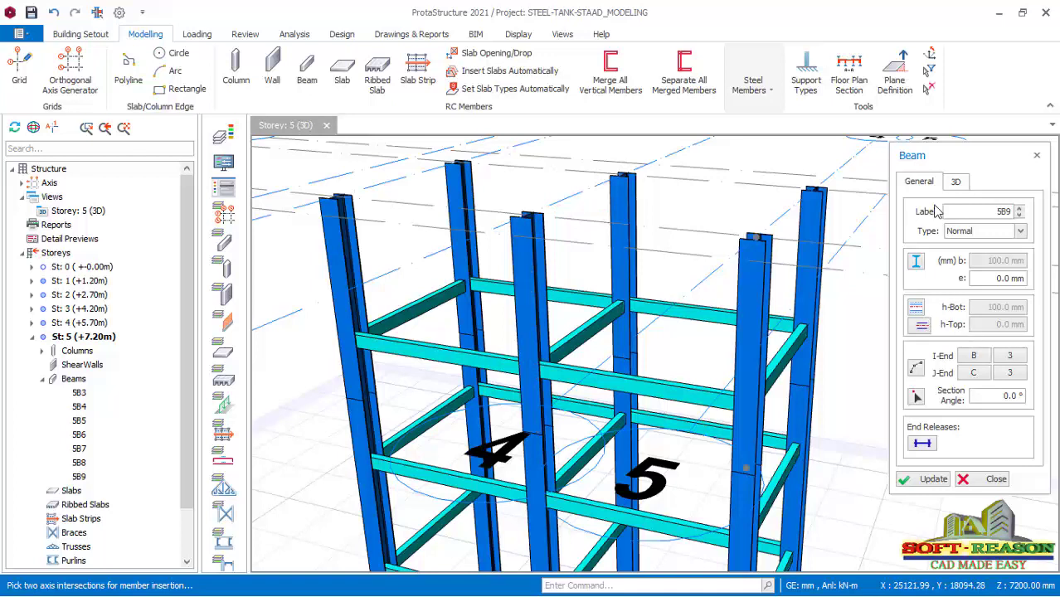
pyautogui.click(956, 182)
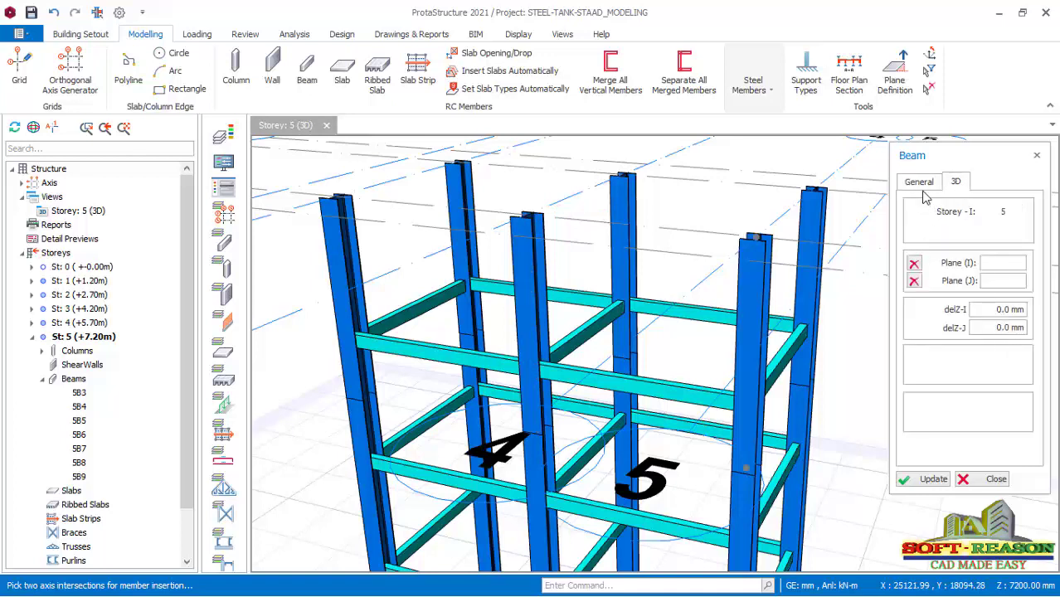
pyautogui.click(918, 182)
pyautogui.click(340, 197)
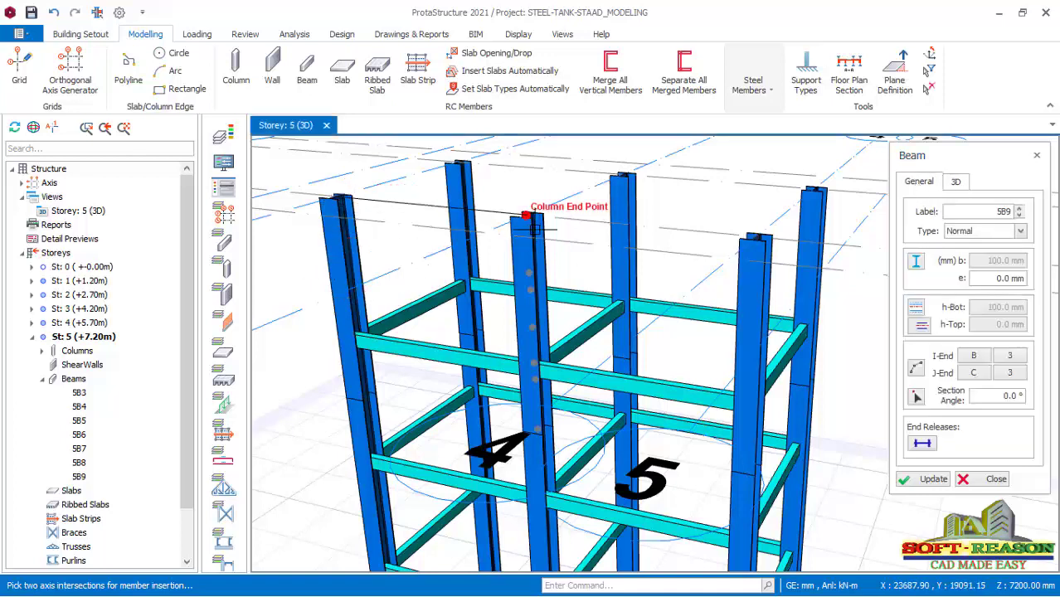
pyautogui.click(526, 217)
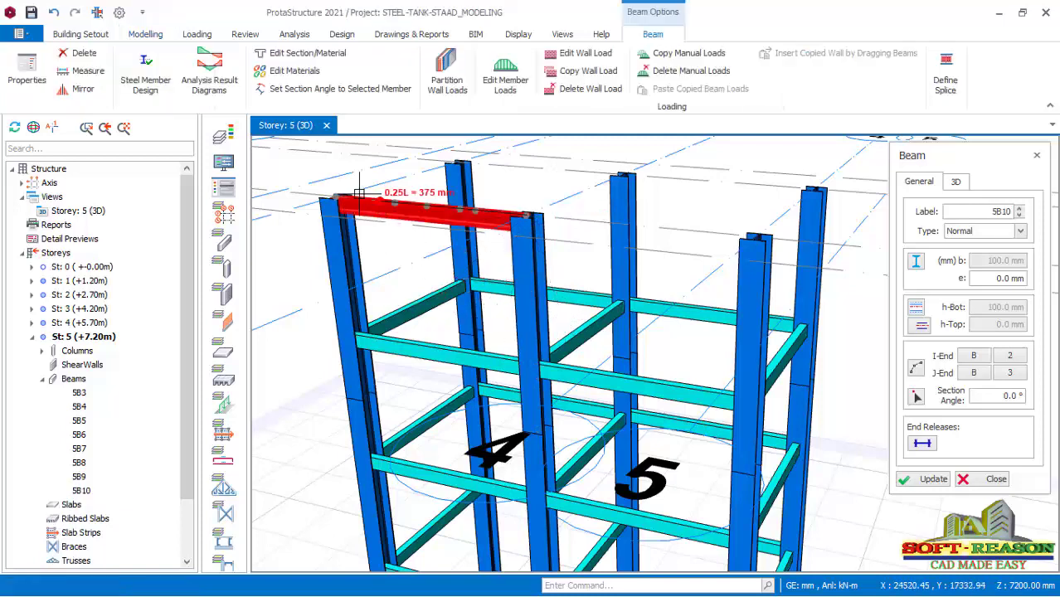
# Complete the top perimeter with HE100B beams from B-3 through B-4, C-4, C-3 and C-2 back to B-2
pyautogui.scroll(3, 383, 211)
pyautogui.scroll(3, 394, 228)
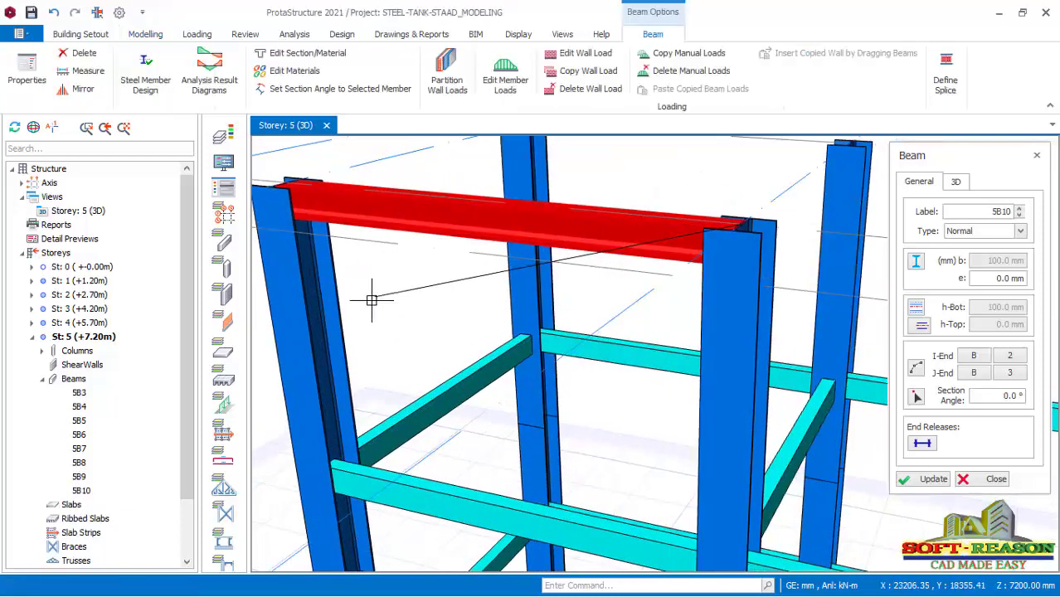
pyautogui.scroll(-5, 364, 300)
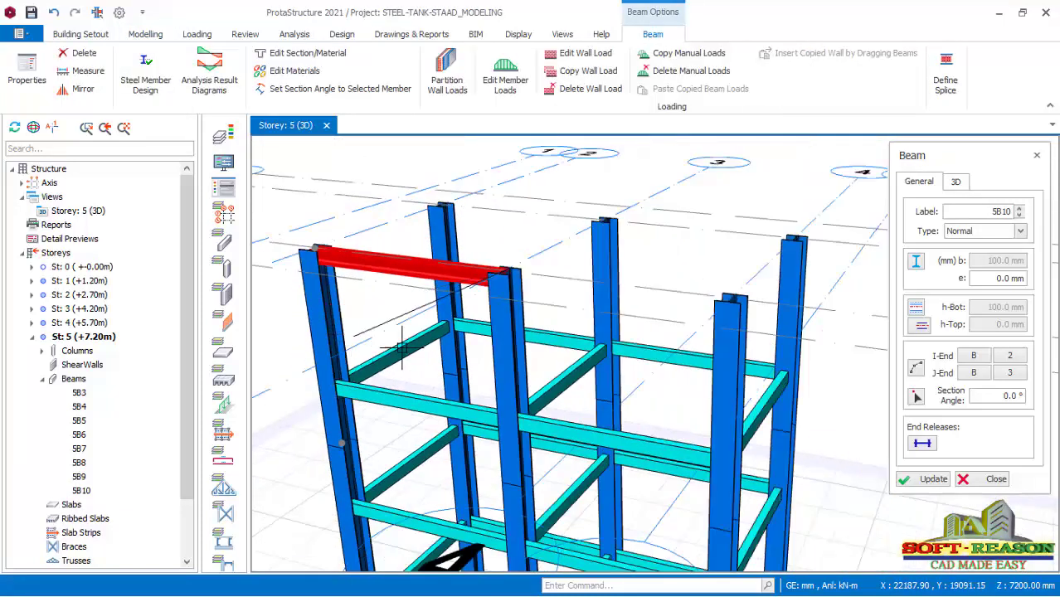
pyautogui.click(744, 300)
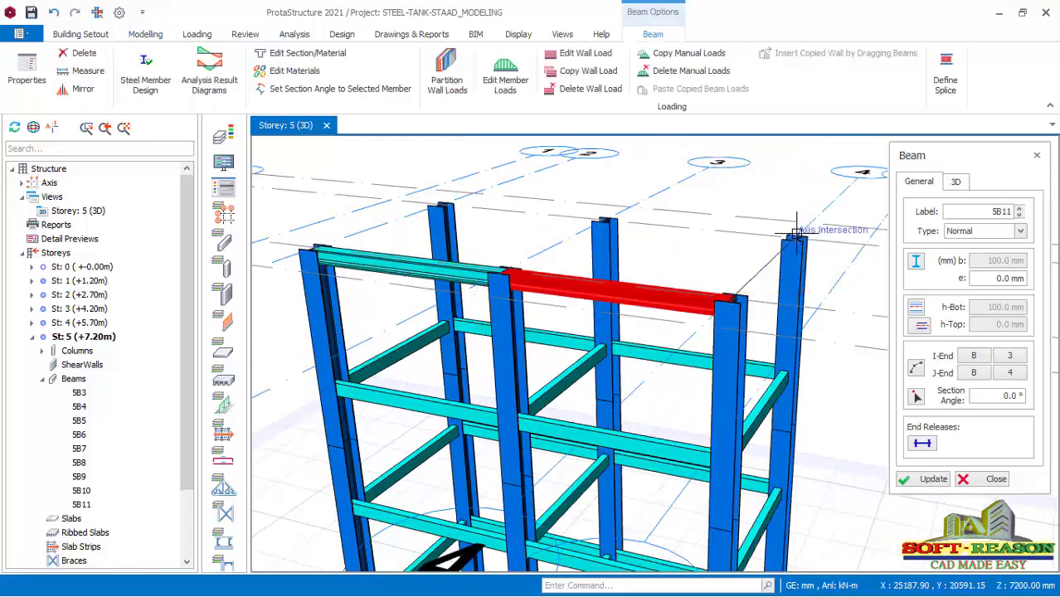
pyautogui.click(794, 240)
pyautogui.click(605, 217)
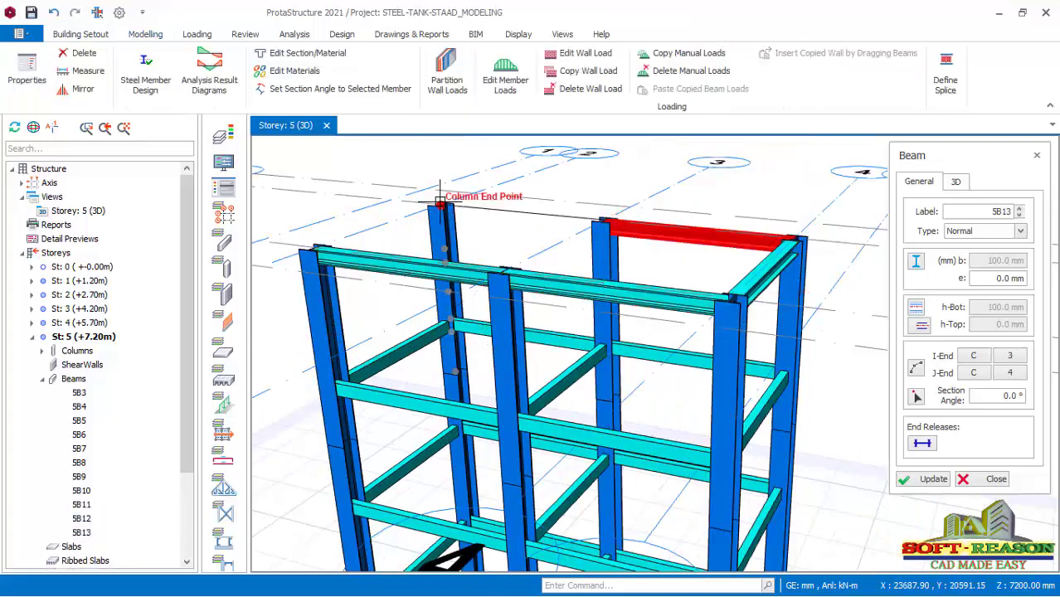
pyautogui.click(441, 208)
pyautogui.click(317, 240)
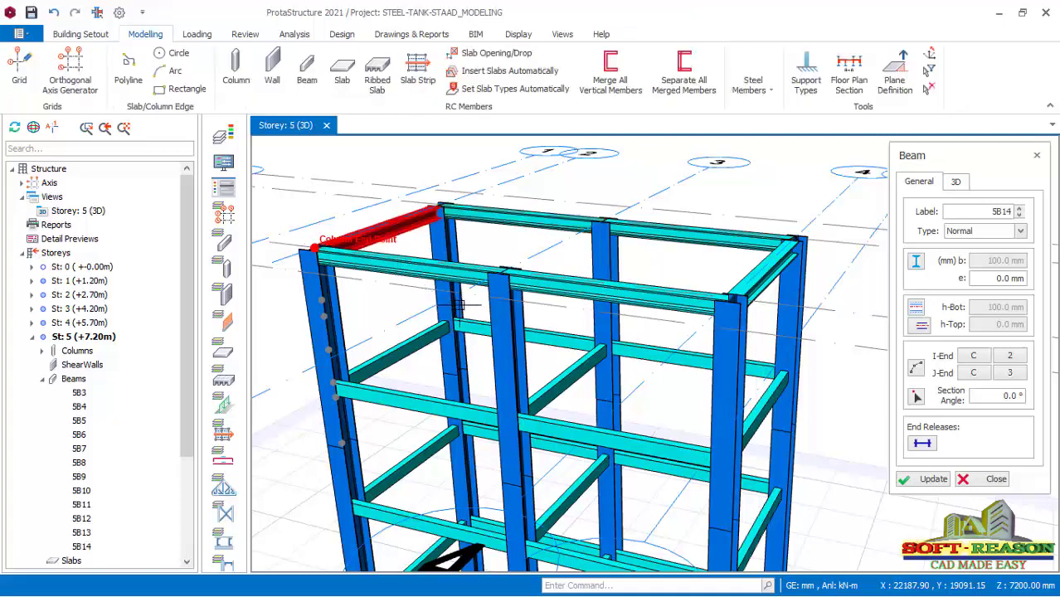
# Draw the middle HE100B top beam along axis 3 between columns B-3 and C-3, and end beam insertion
pyautogui.scroll(-4, 476, 274)
pyautogui.scroll(4, 508, 267)
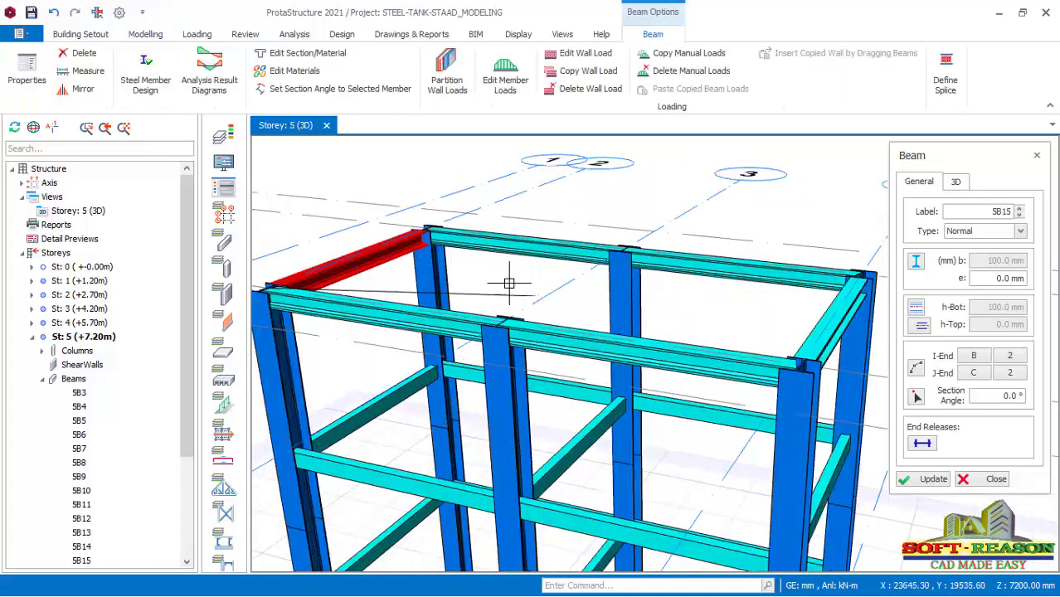
pyautogui.click(504, 317)
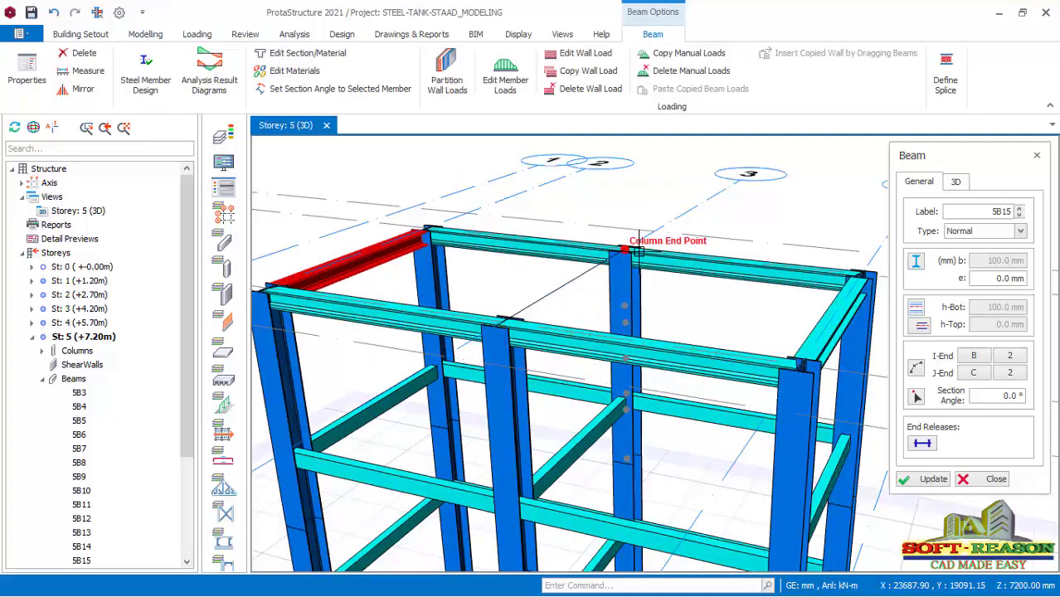
pyautogui.click(624, 249)
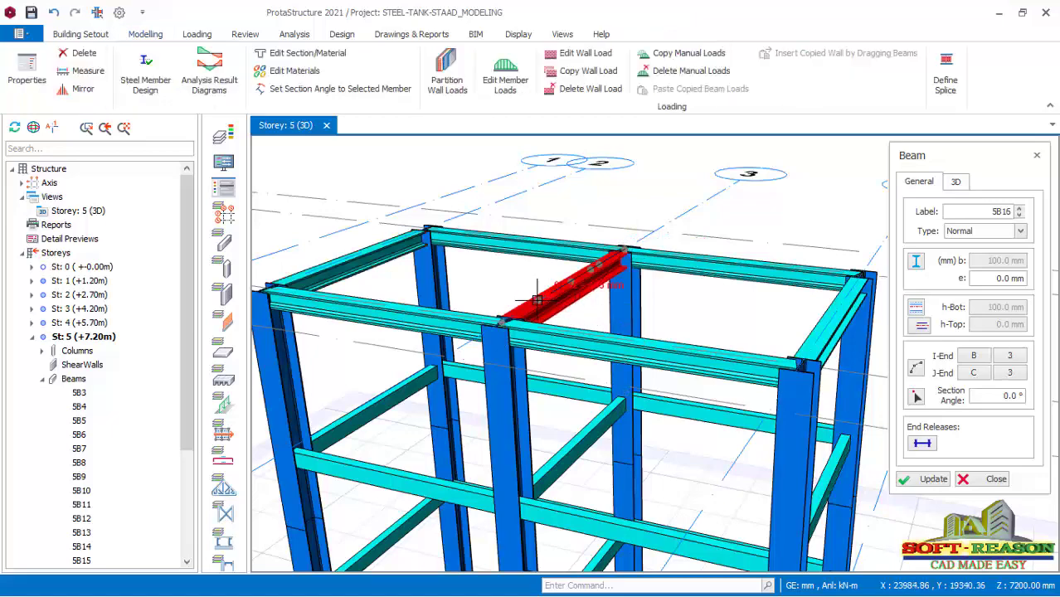
pyautogui.scroll(-3, 662, 308)
pyautogui.moveTo(665, 302); pyautogui.dragTo(663, 299, button='middle')
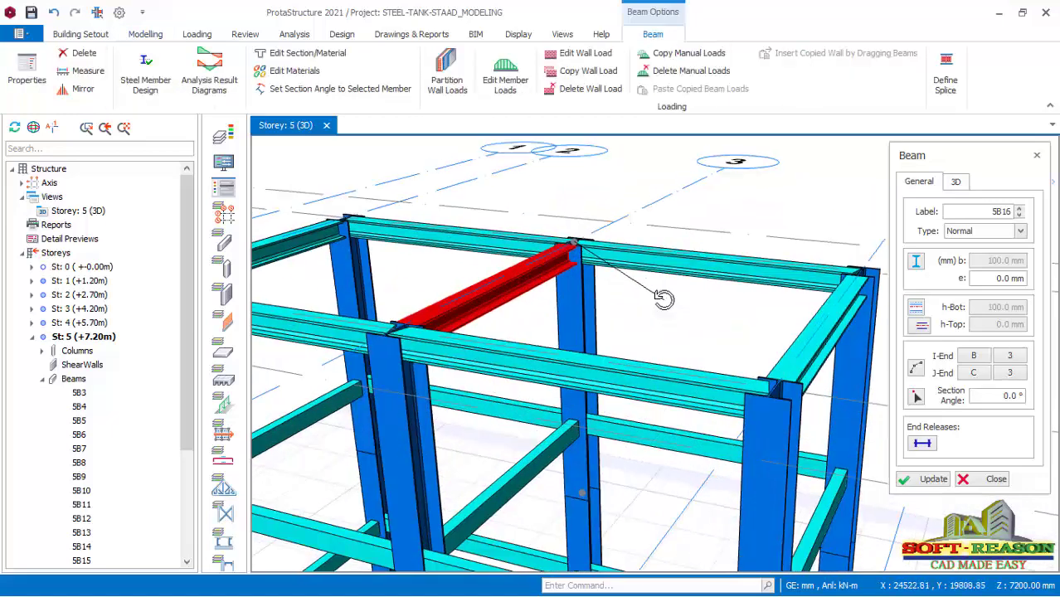
pyautogui.scroll(-3, 586, 272)
pyautogui.moveTo(587, 272); pyautogui.dragTo(711, 351, button='middle')
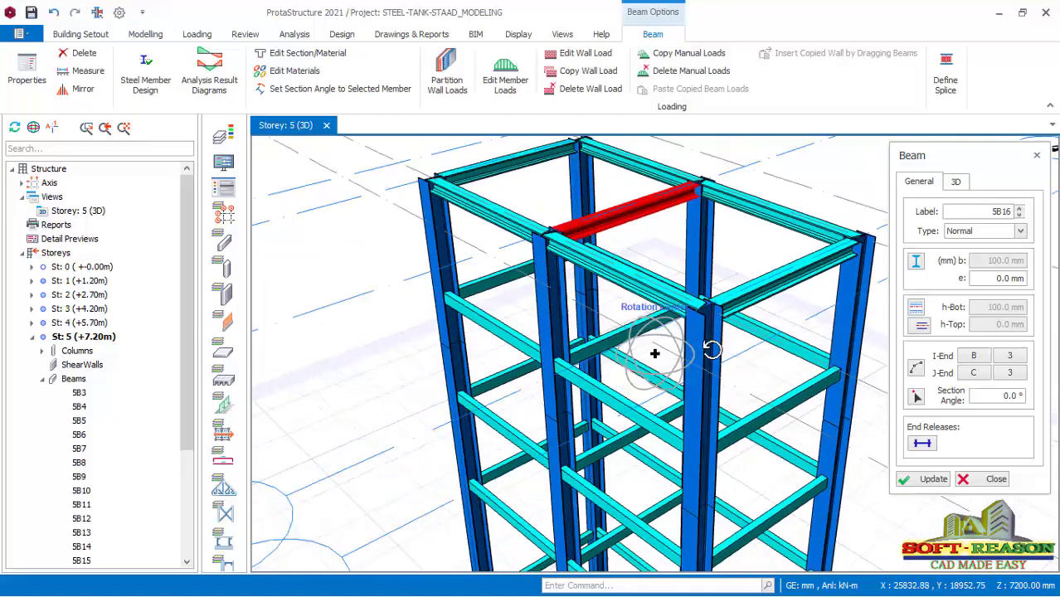
pyautogui.scroll(2, 592, 344)
pyautogui.scroll(-3, 592, 344)
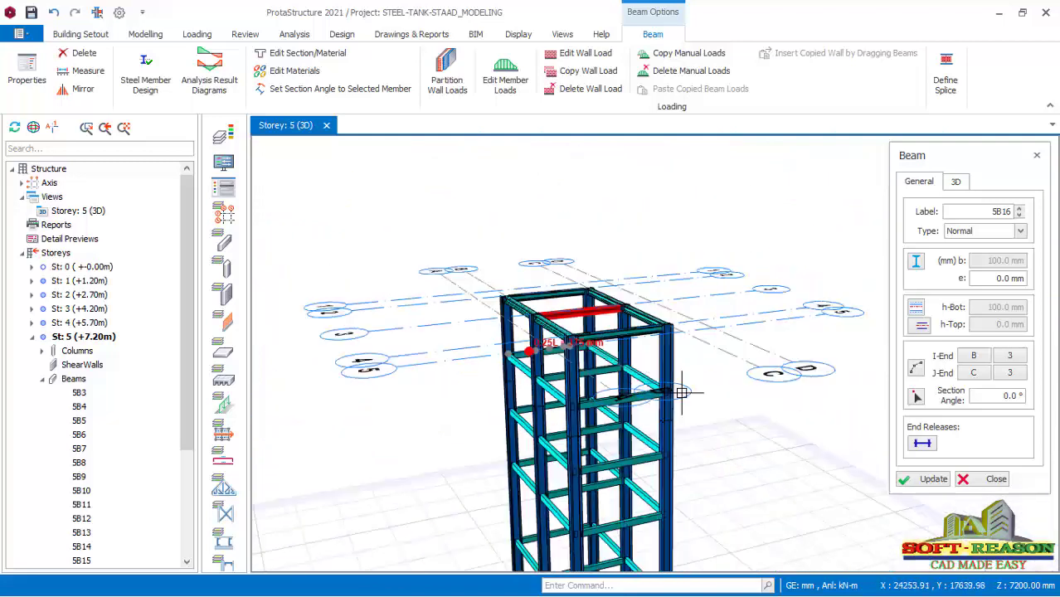
pyautogui.click(995, 479)
# Examine in 3D the HE100B top beams and the whole tower down to the concrete base columns
pyautogui.scroll(5, 591, 385)
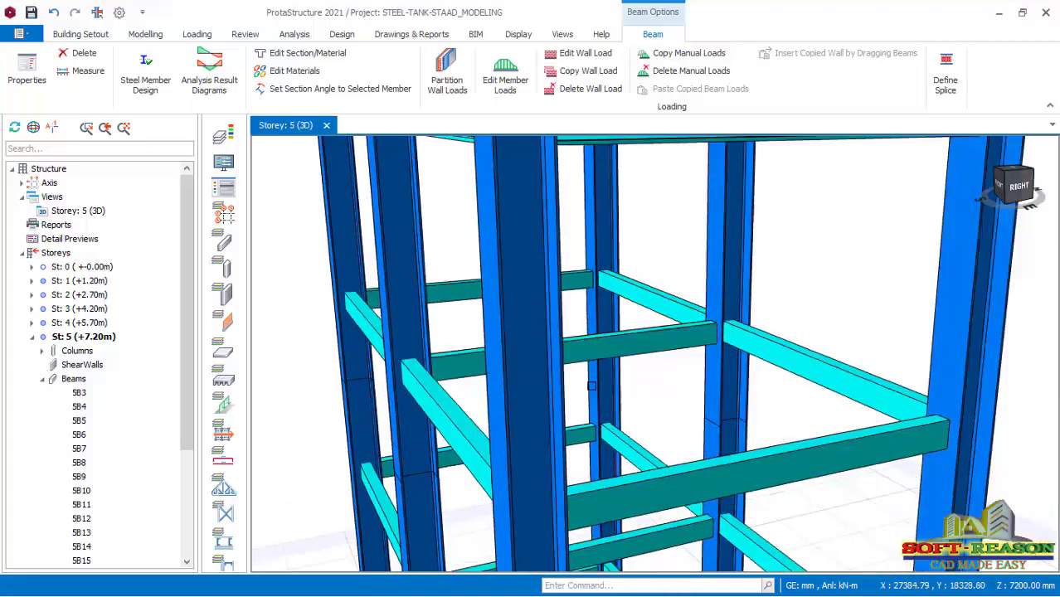
pyautogui.scroll(-3, 591, 385)
pyautogui.scroll(1, 771, 298)
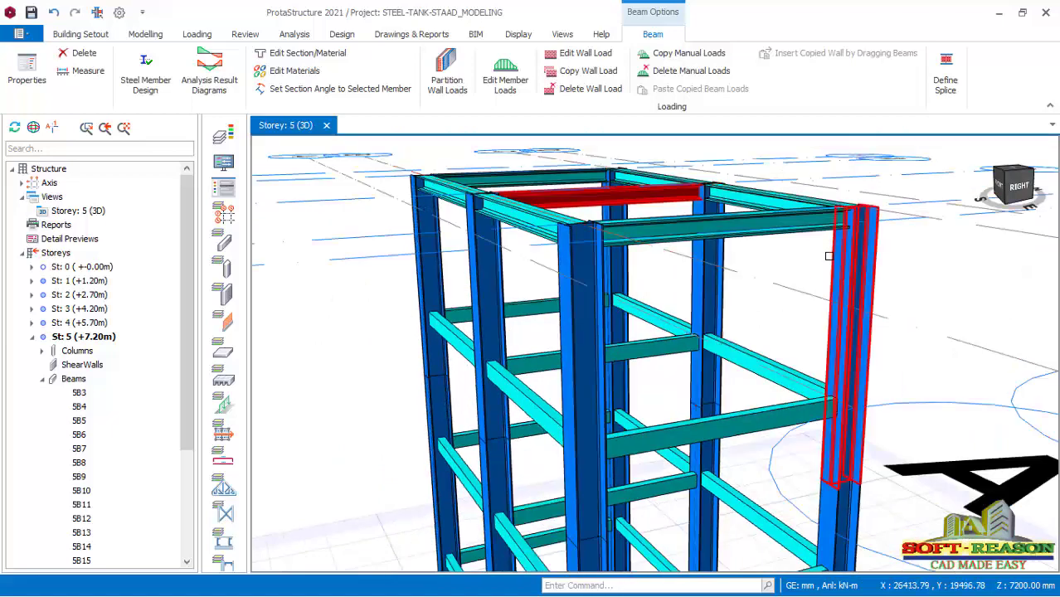
pyautogui.moveTo(828, 256); pyautogui.dragTo(504, 339, button='middle')
pyautogui.scroll(-3, 504, 338)
pyautogui.scroll(2, 656, 241)
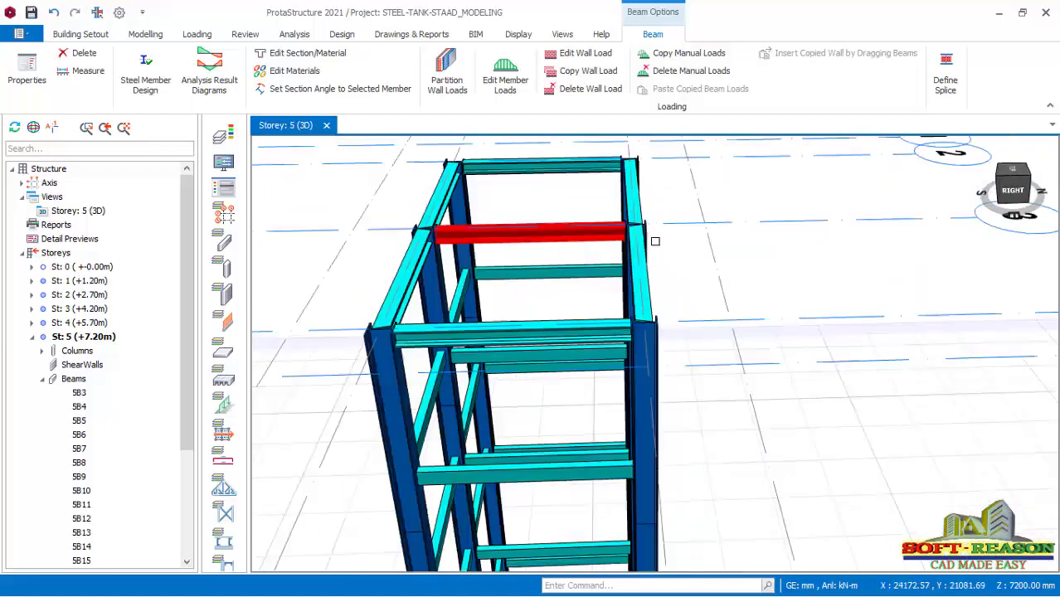
pyautogui.scroll(3, 655, 241)
pyautogui.scroll(-1, 808, 260)
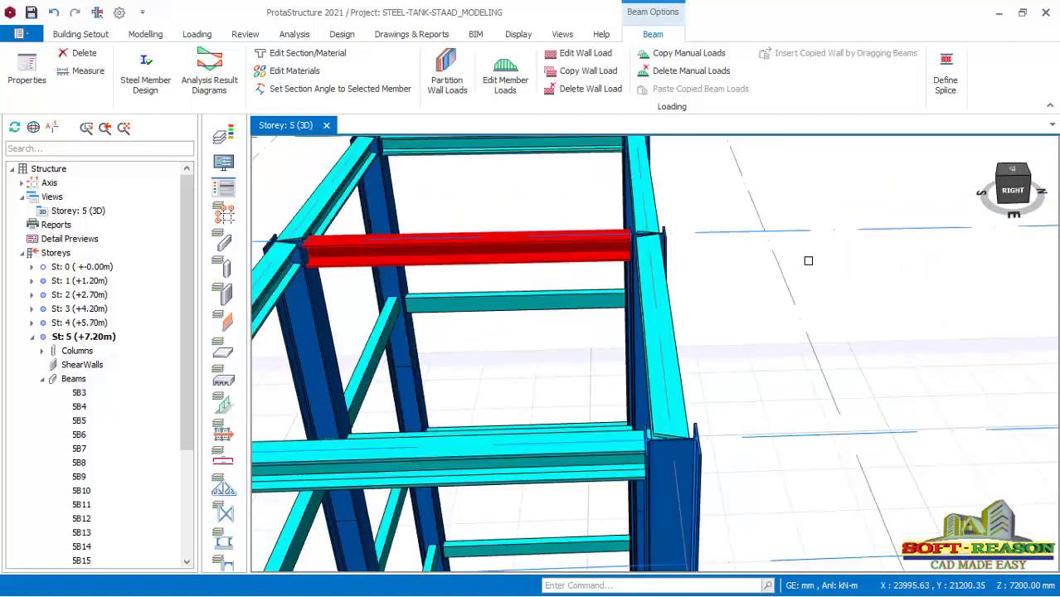
pyautogui.scroll(-3, 809, 260)
pyautogui.moveTo(808, 260); pyautogui.dragTo(689, 230, button='middle')
pyautogui.scroll(-8, 688, 230)
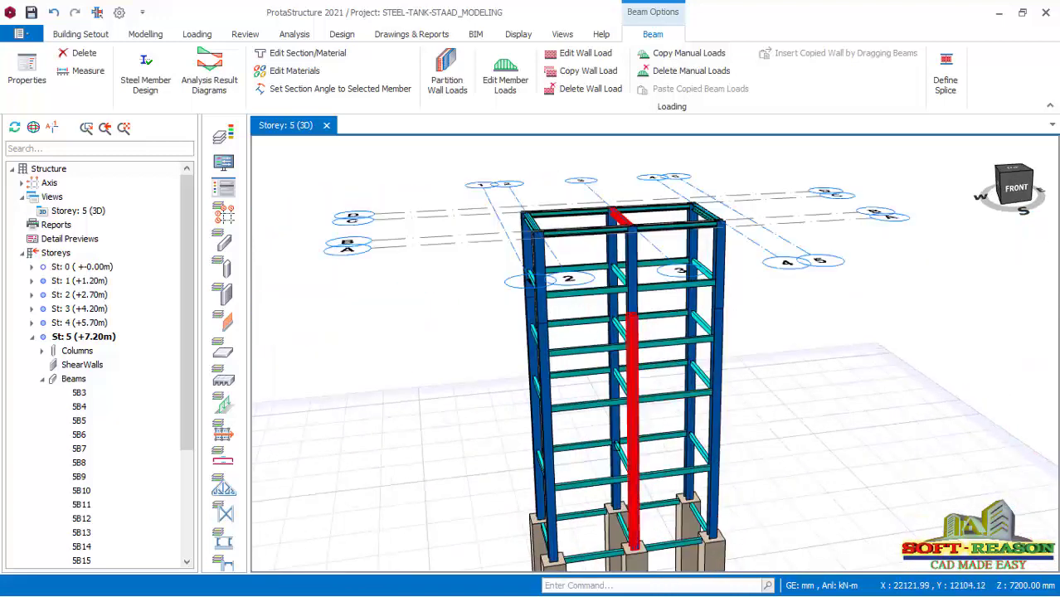
pyautogui.scroll(6, 656, 349)
pyautogui.moveTo(655, 349); pyautogui.dragTo(575, 410, button='middle')
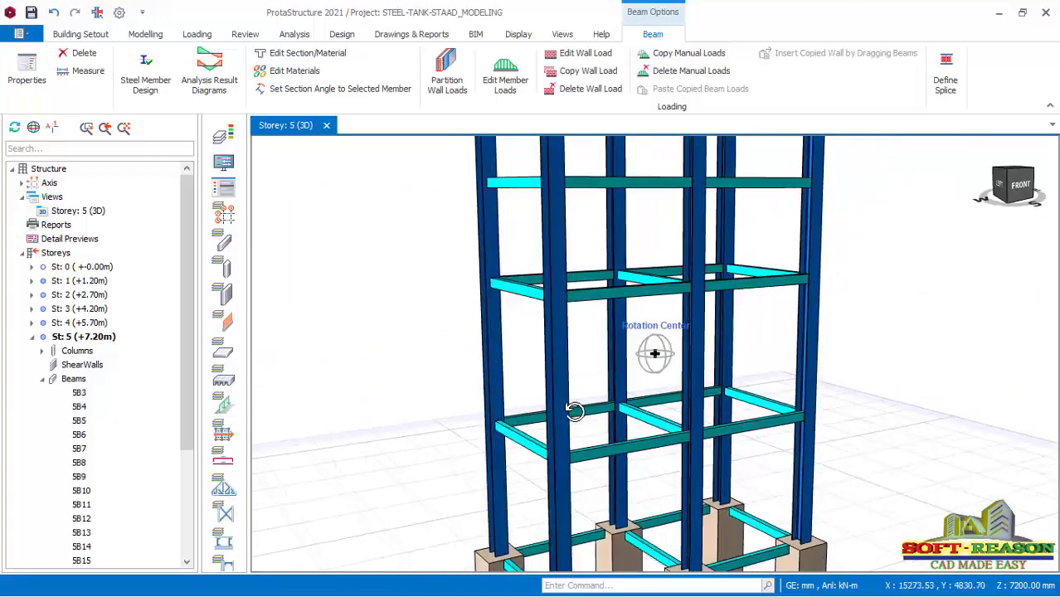
pyautogui.scroll(-7, 575, 410)
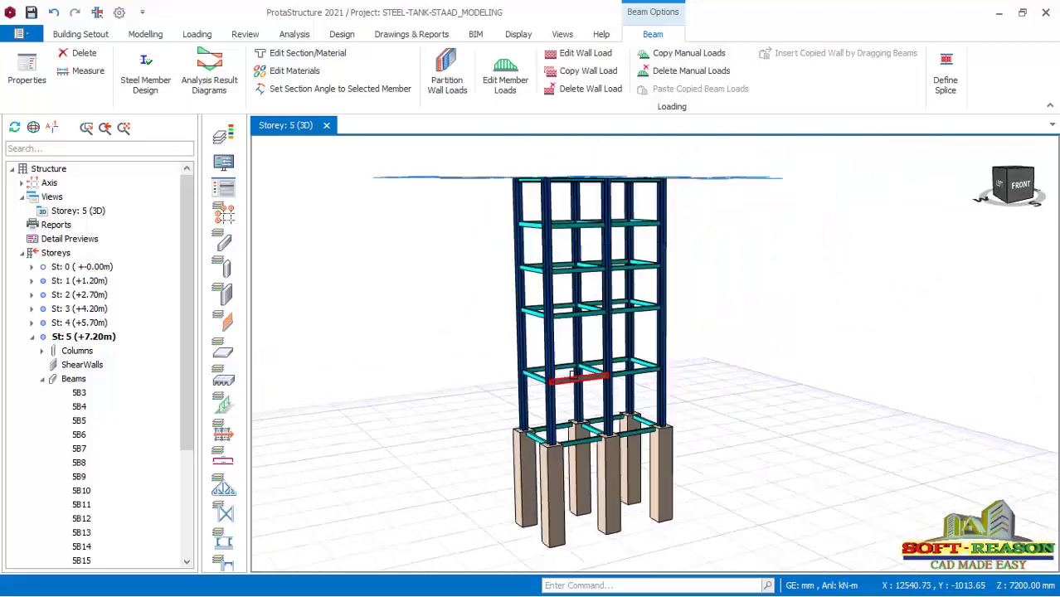
pyautogui.scroll(3, 571, 373)
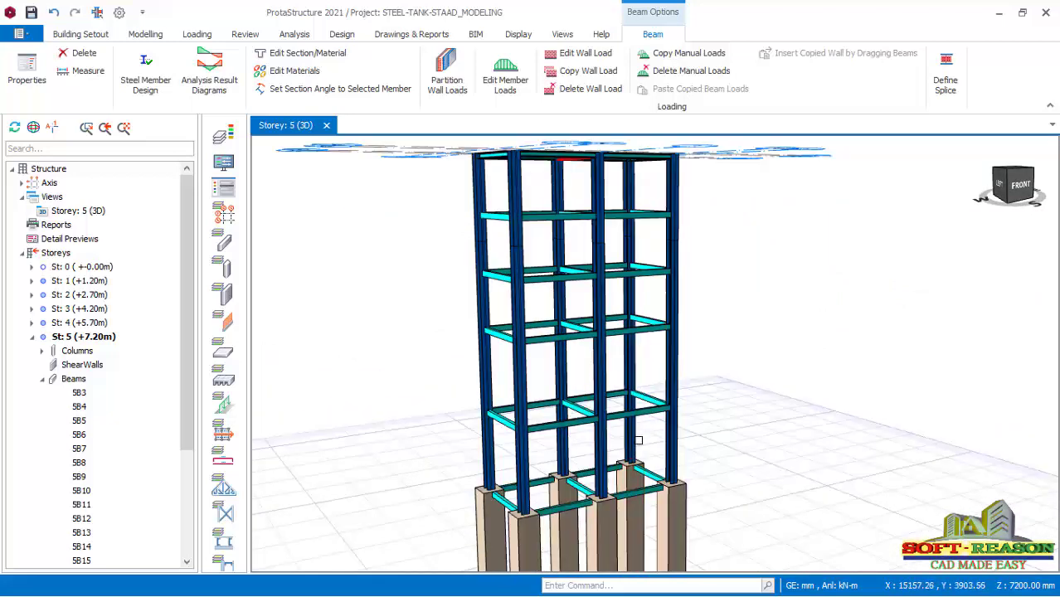
# Review the steel member types on offer and inspect the front middle column's concrete base and steel section in the 3D tower model
pyautogui.scroll(-4, 615, 392)
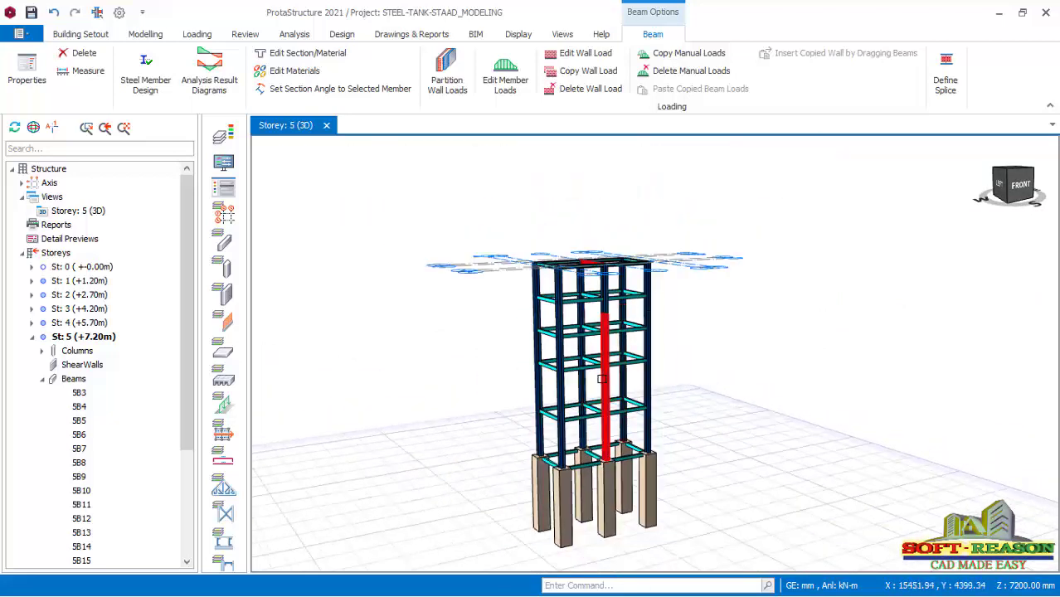
pyautogui.scroll(2, 603, 378)
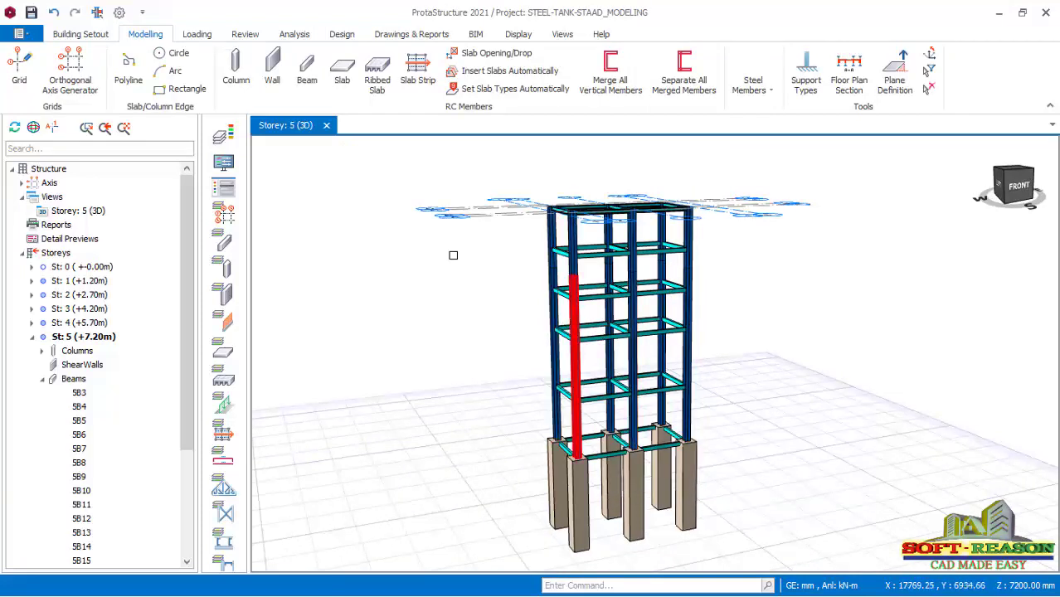
pyautogui.click(772, 95)
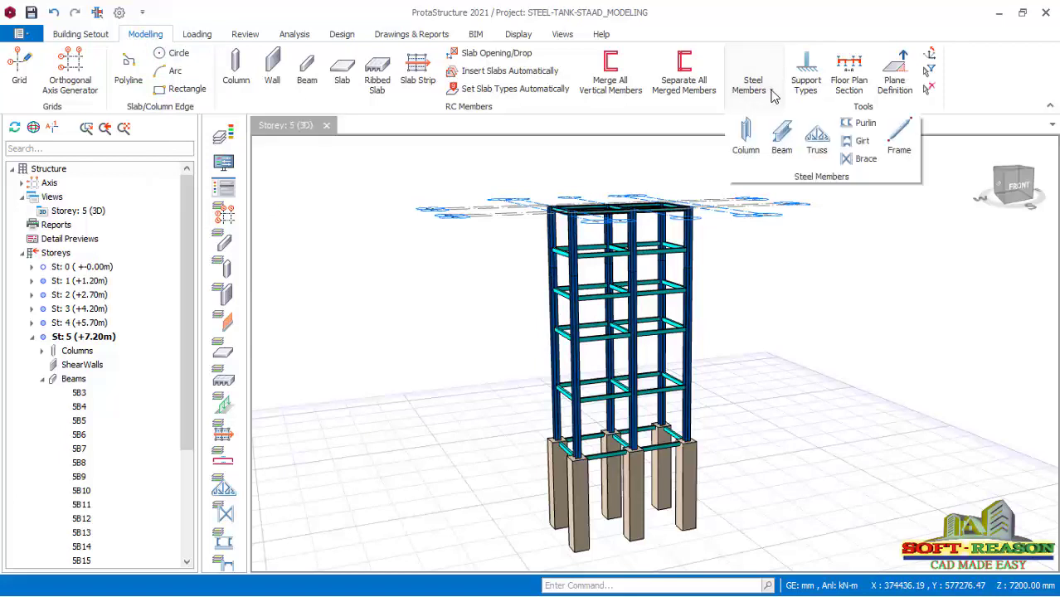
pyautogui.click(746, 137)
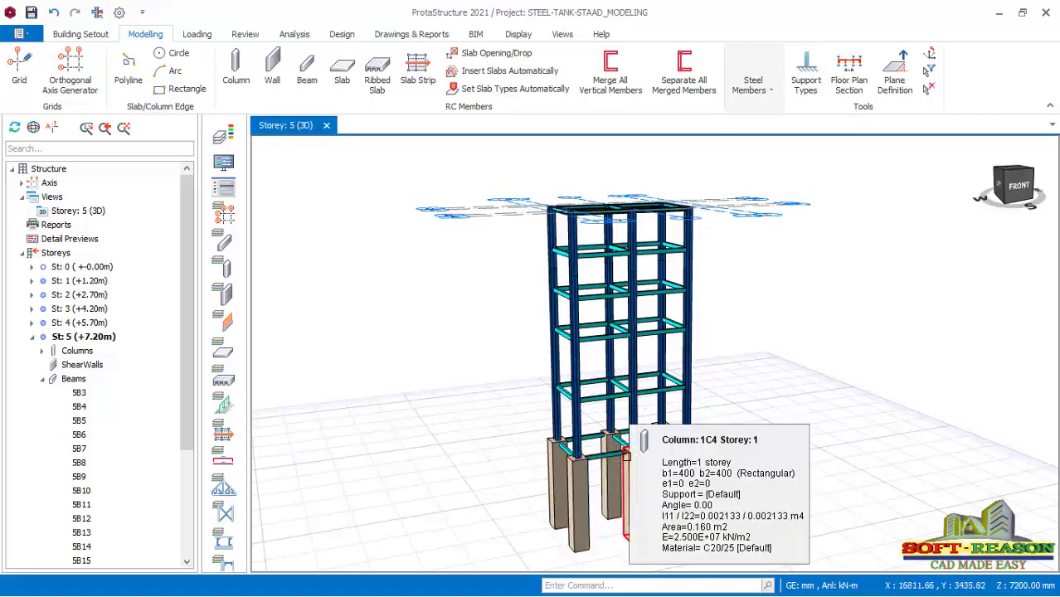
pyautogui.moveTo(636, 408)
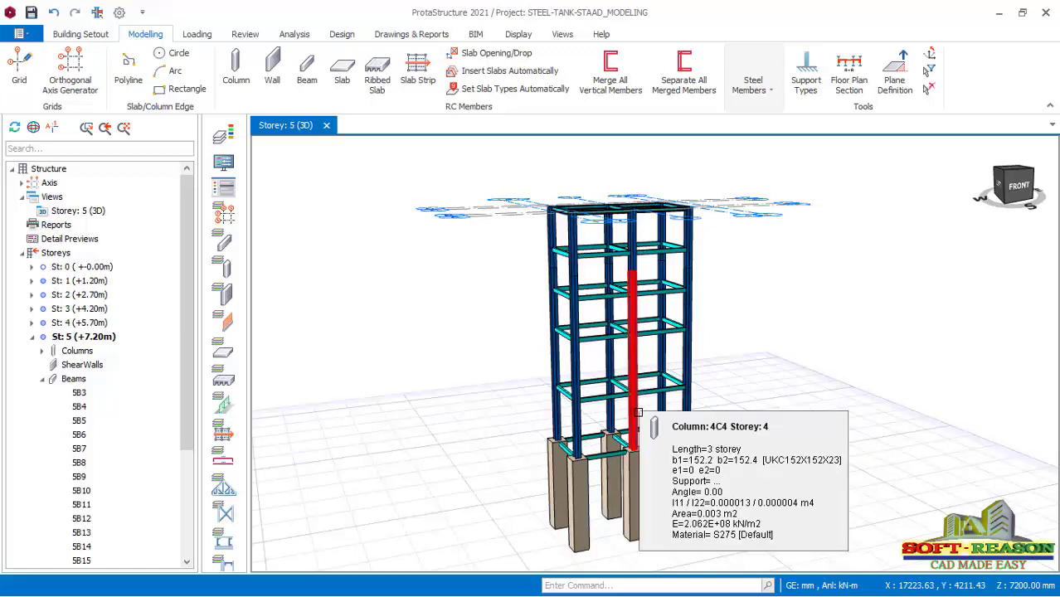
pyautogui.moveTo(638, 412); pyautogui.dragTo(539, 427, button='middle')
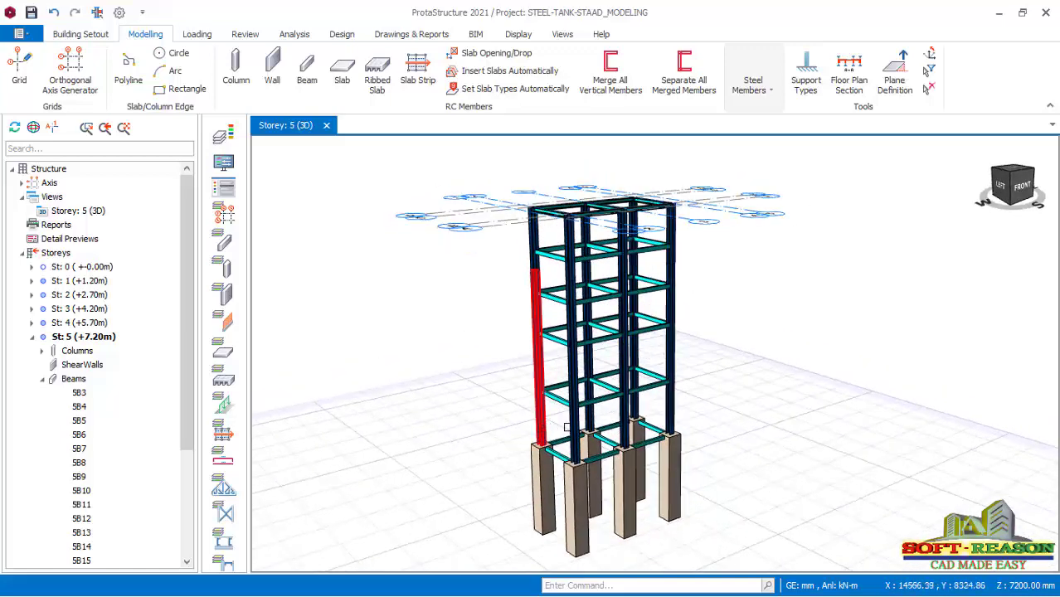